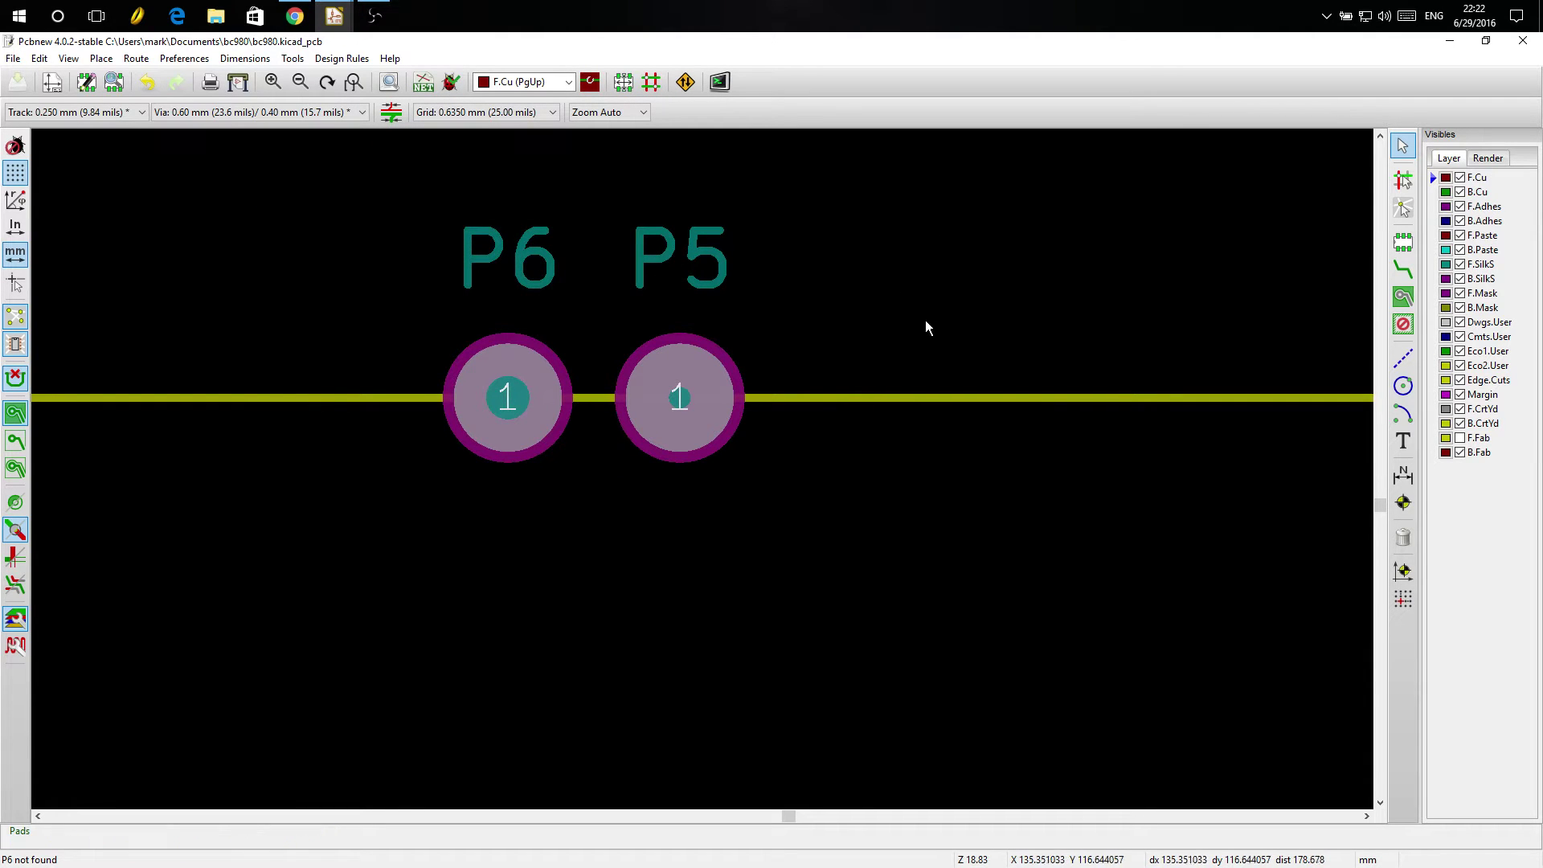
{"action": "scroll", "coordinate": [925, 320], "scroll_direction": "down", "scroll_amount": 1}
{"action": "scroll", "coordinate": [724, 434], "scroll_direction": "down", "scroll_amount": 1}
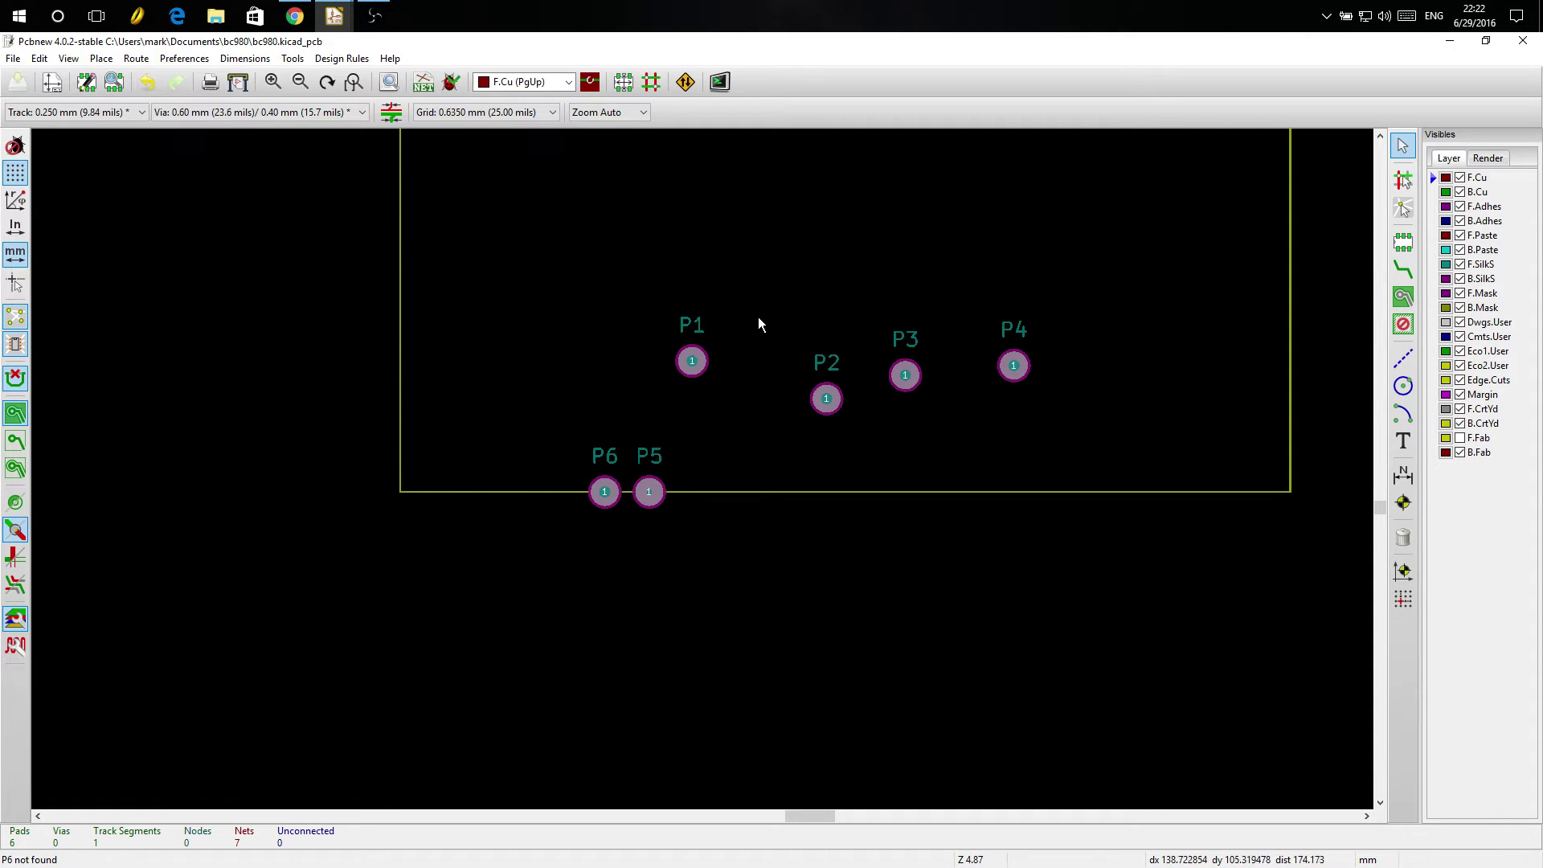
{"action": "scroll", "coordinate": [773, 316], "scroll_direction": "down", "scroll_amount": 1}
{"action": "scroll", "coordinate": [709, 494], "scroll_direction": "down", "scroll_amount": 1}
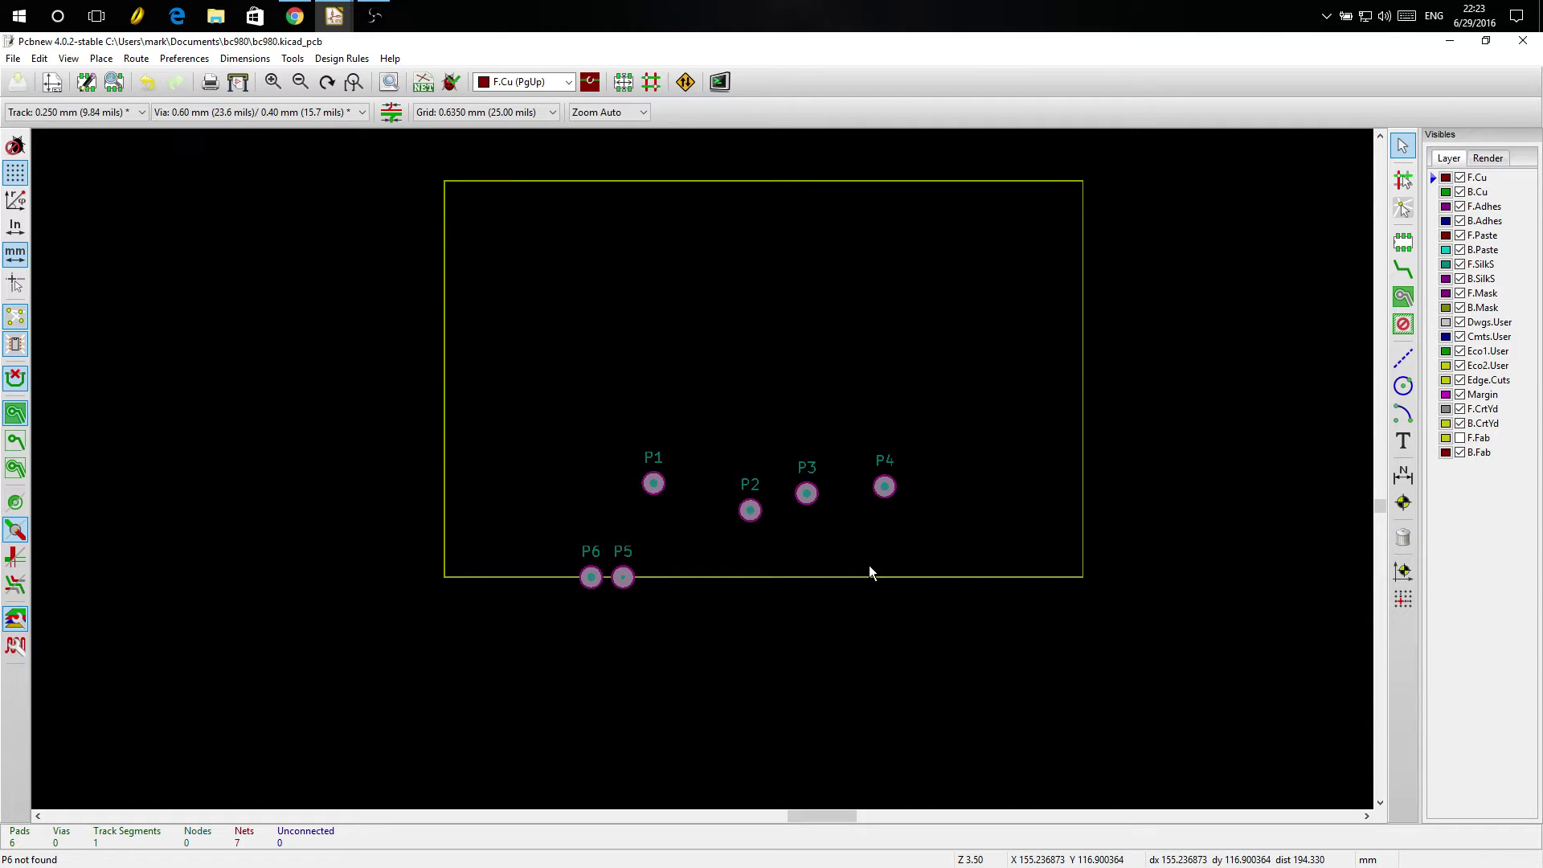
{"action": "mouse_move", "coordinate": [333, 16]}
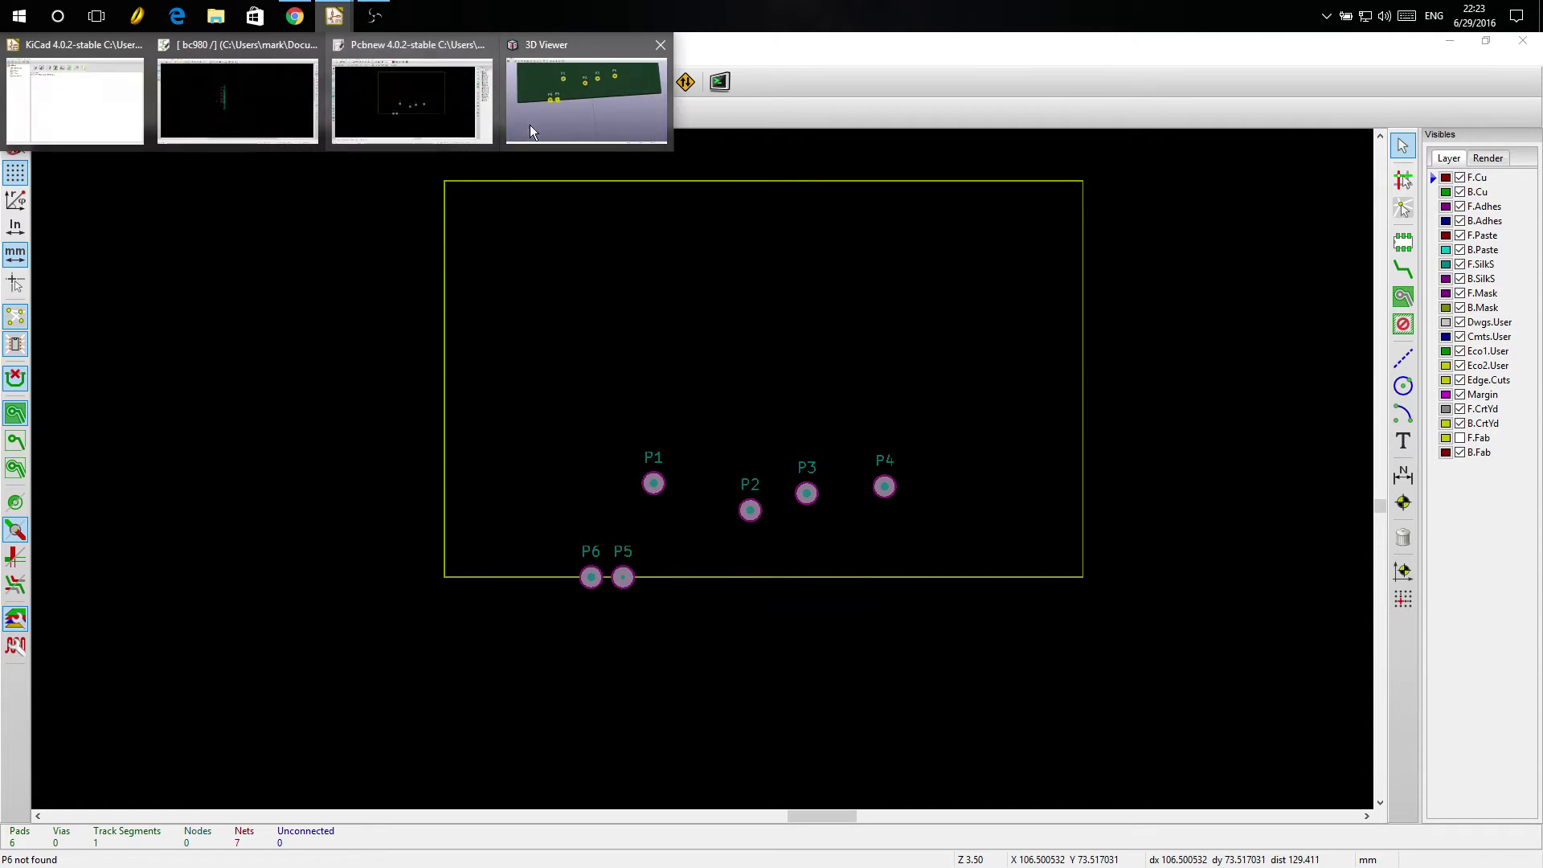
Step: Move connectors P6, P5, P4, P3 and P2 off the stack, then edit P1's footprint field
{"action": "left_click", "coordinate": [237, 94]}
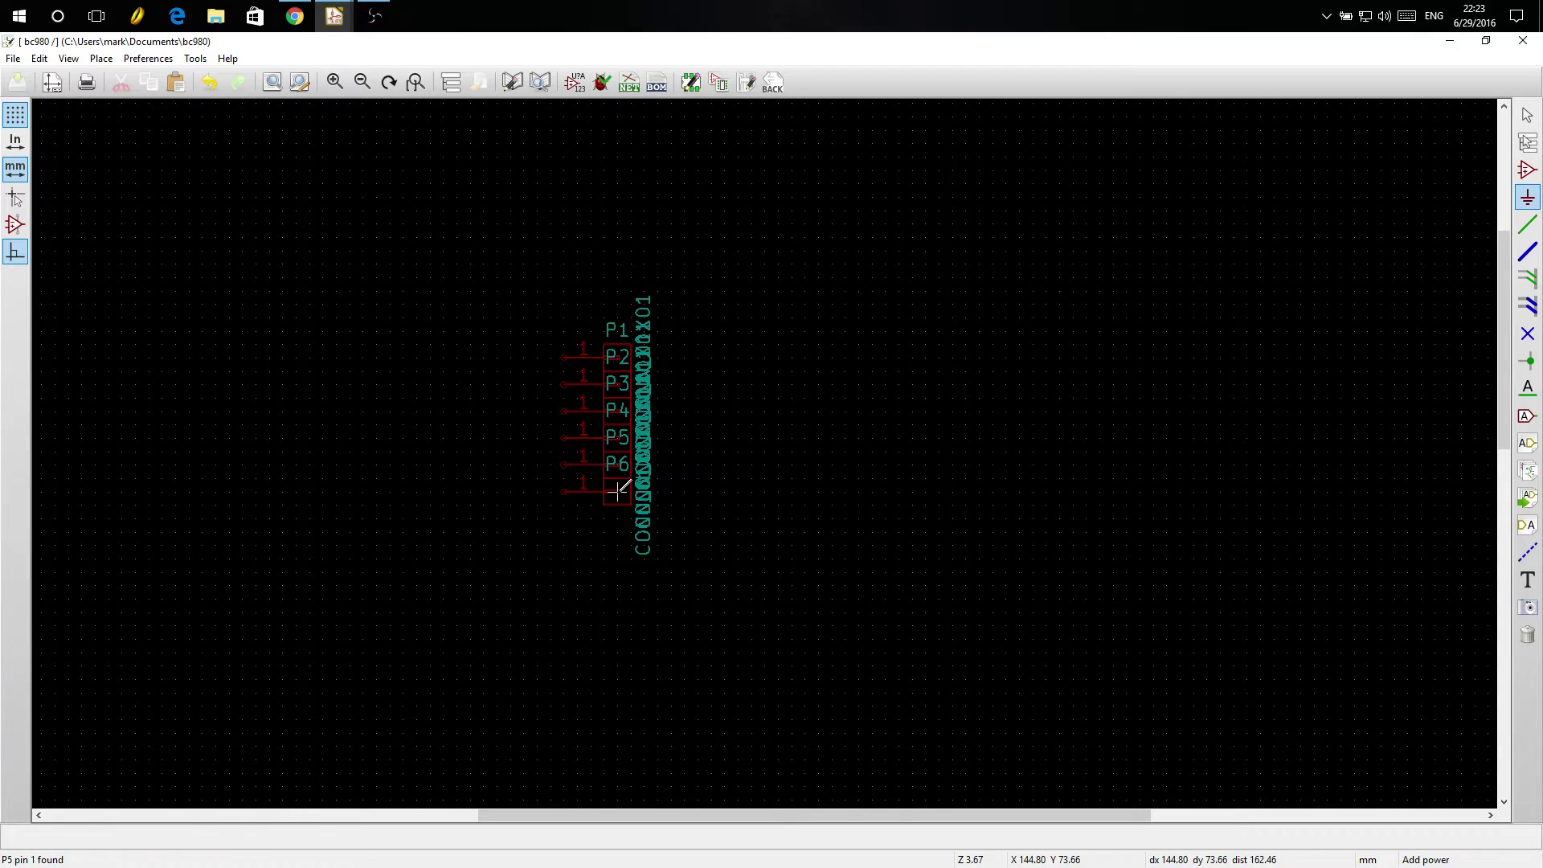
{"action": "key", "text": "m"}
{"action": "left_click", "coordinate": [428, 555]}
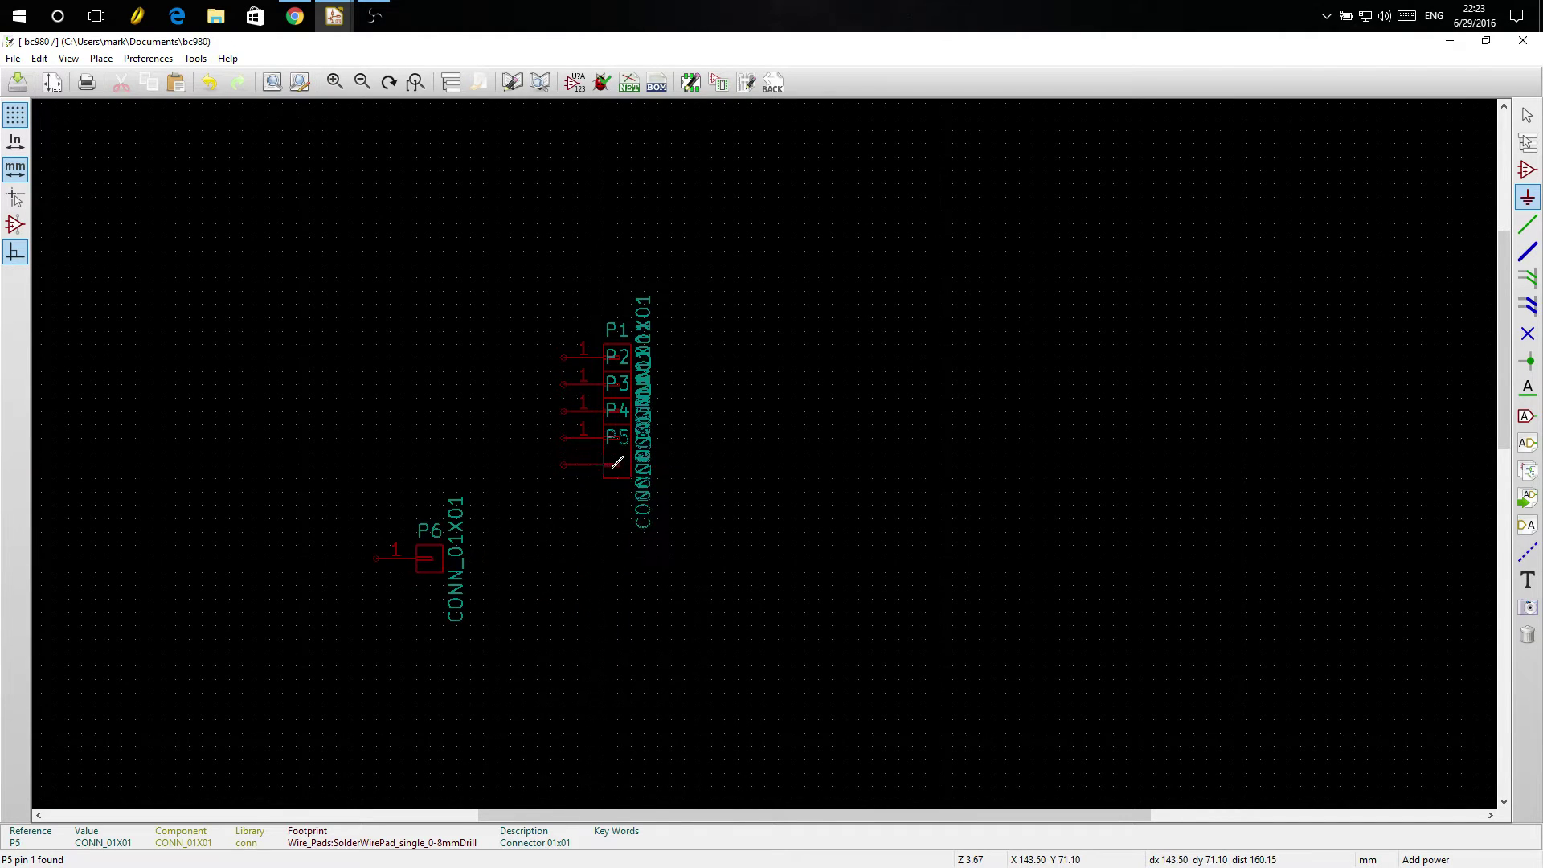
{"action": "key", "text": "Delete"}
{"action": "left_click", "coordinate": [885, 519]}
{"action": "key", "text": "m"}
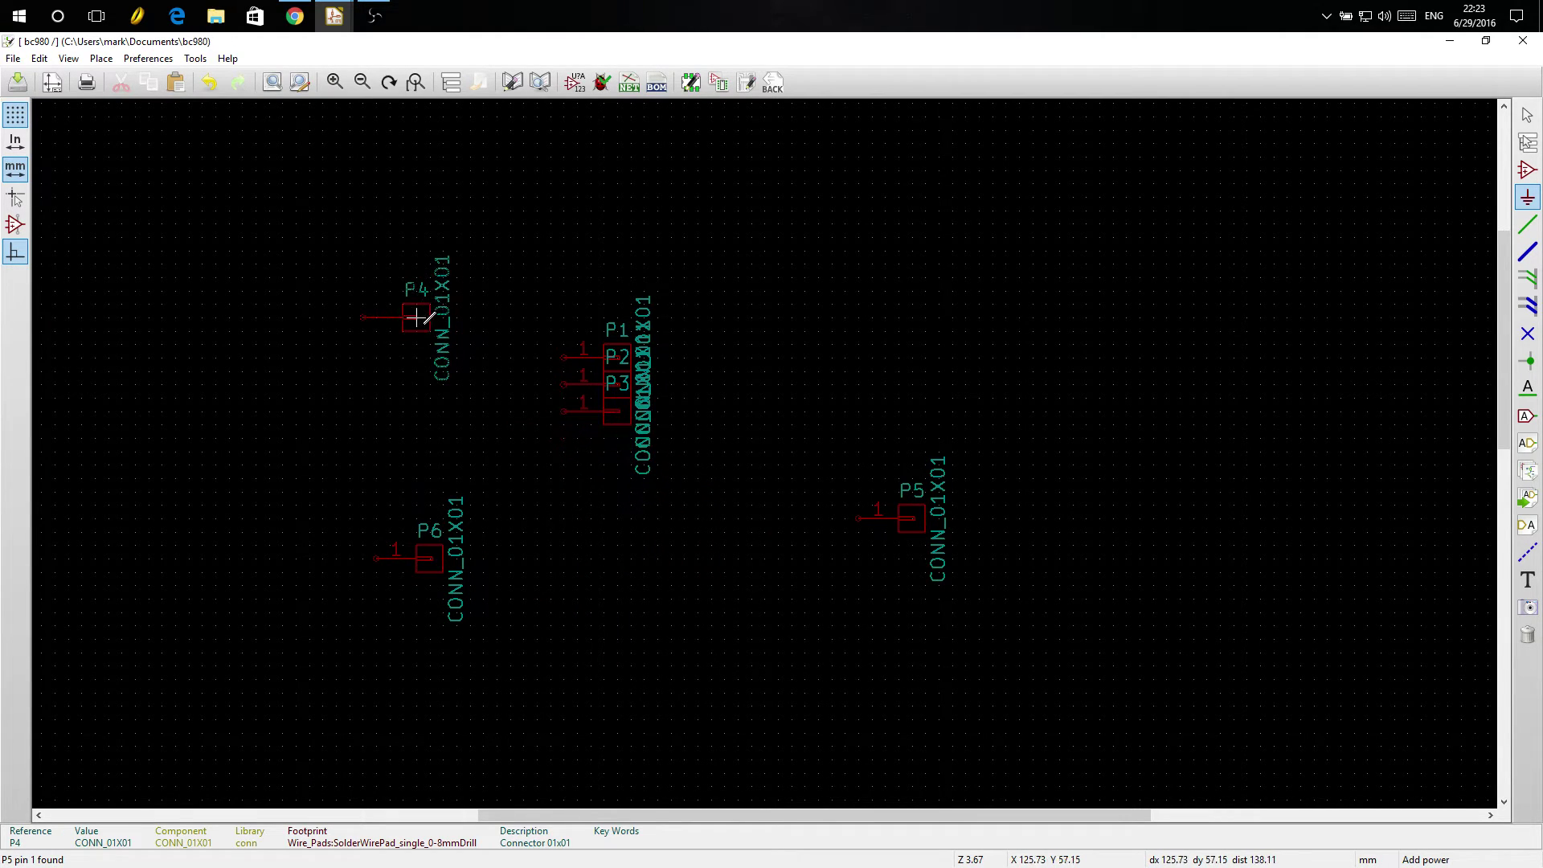
{"action": "left_click", "coordinate": [411, 316]}
{"action": "key", "text": "m"}
{"action": "left_click", "coordinate": [813, 280]}
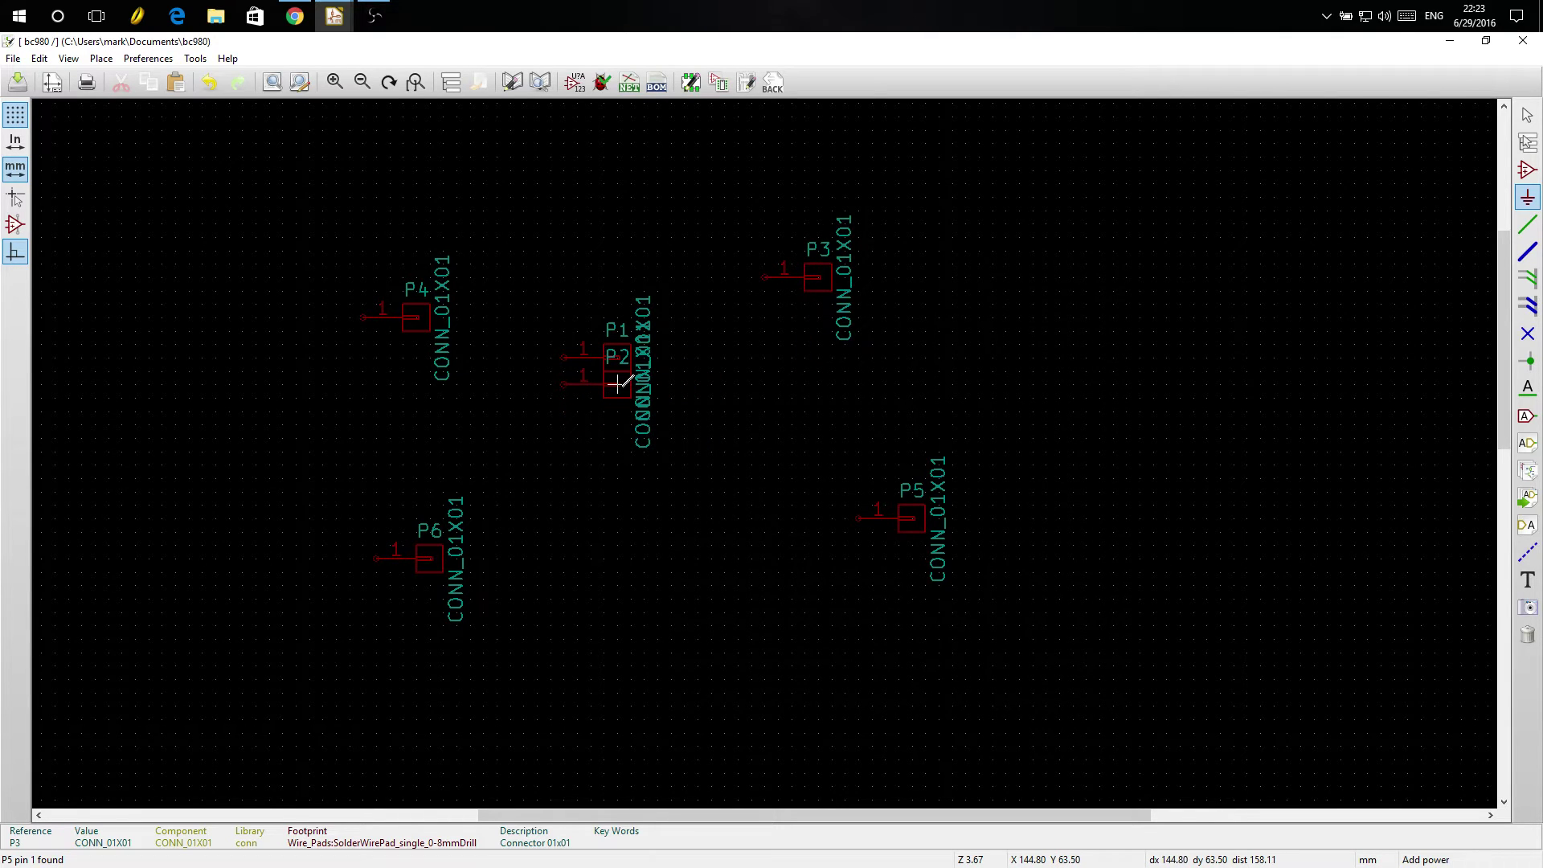
{"action": "key", "text": "m"}
{"action": "left_click", "coordinate": [660, 546]}
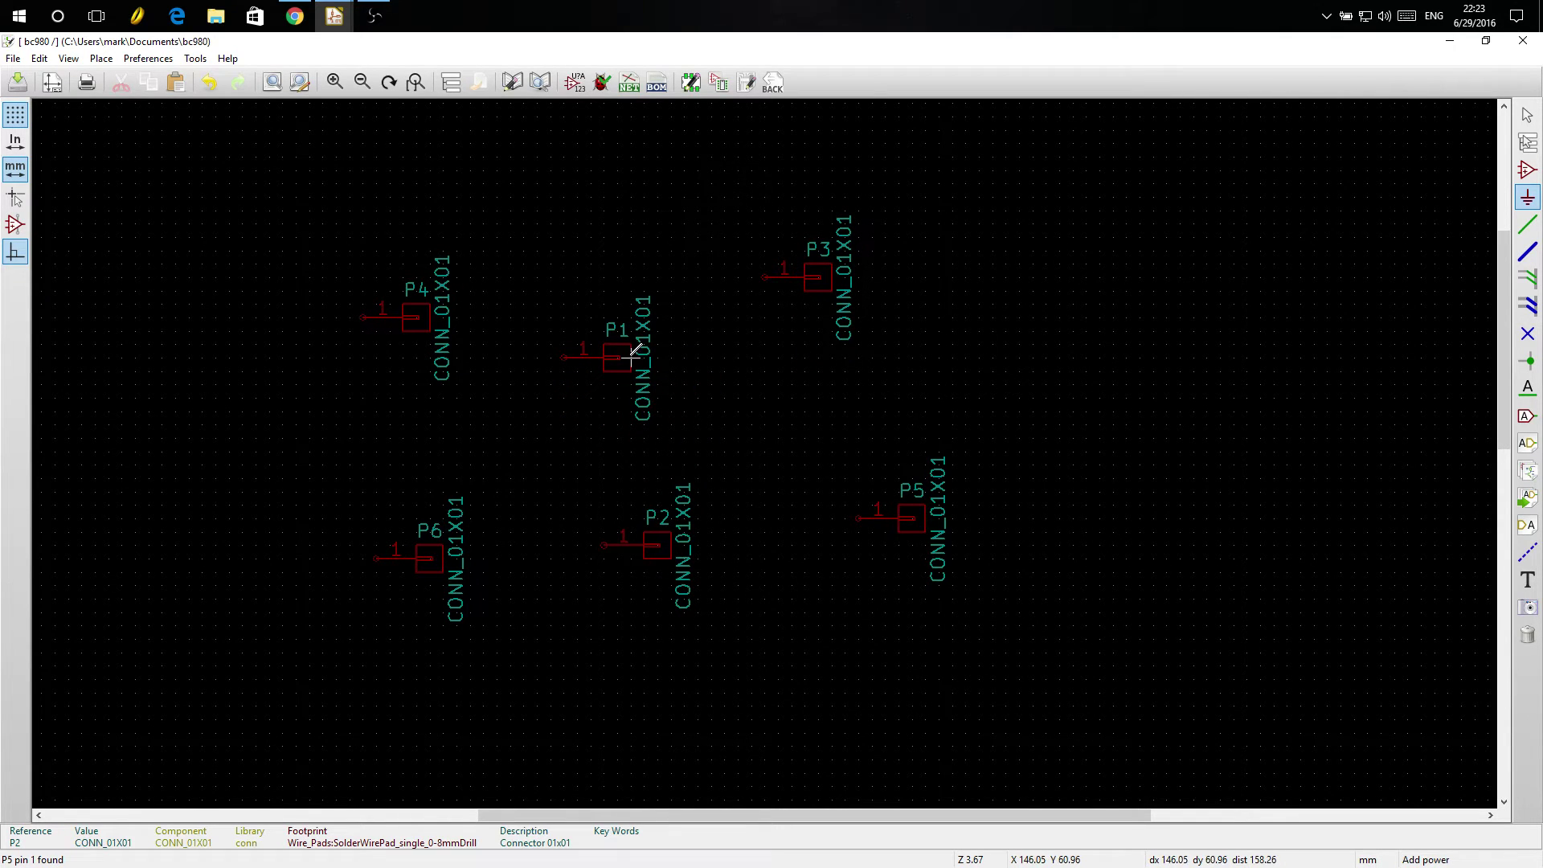
{"action": "key", "text": "f"}
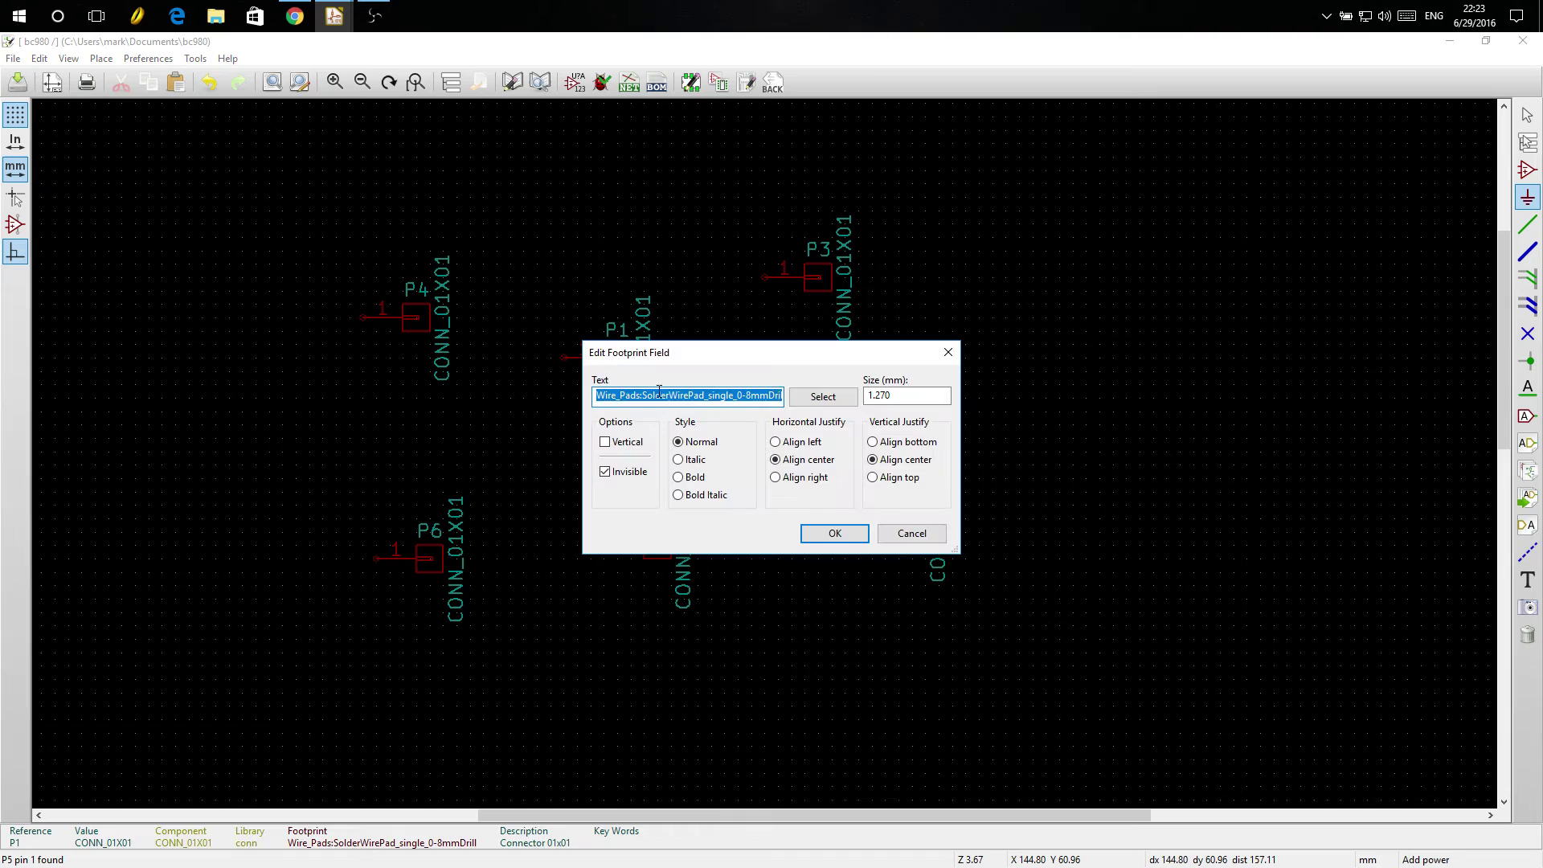
Step: Preview Wire_Pads footprints such as SolderWirePad_4xSquare_1mmDrill, then keep SolderWirePad_single_0-8mmDrill for P1
{"action": "left_click", "coordinate": [823, 395]}
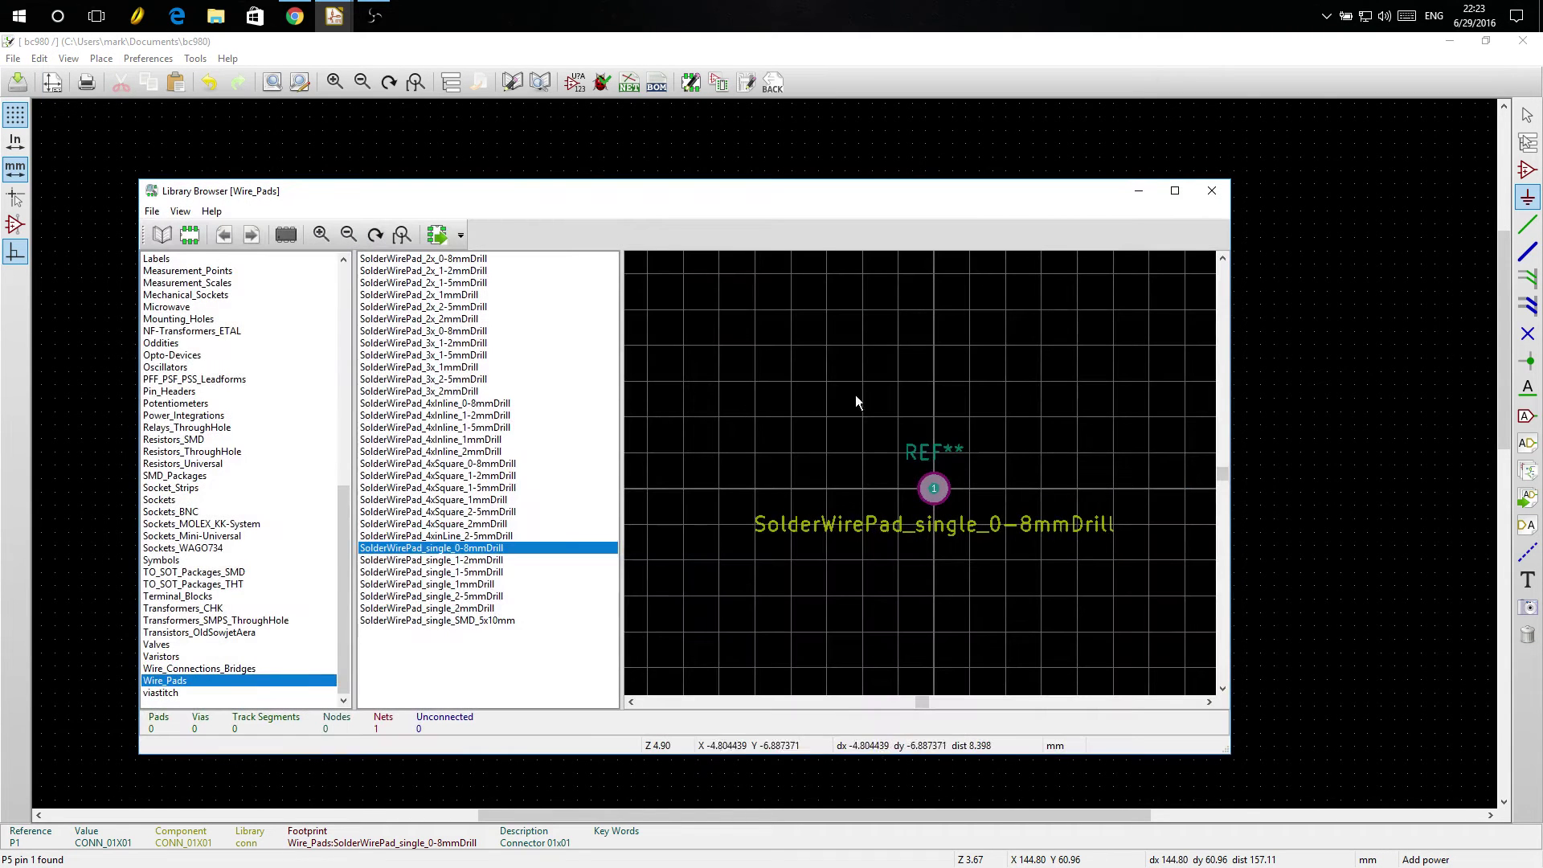
{"action": "left_click", "coordinate": [470, 562]}
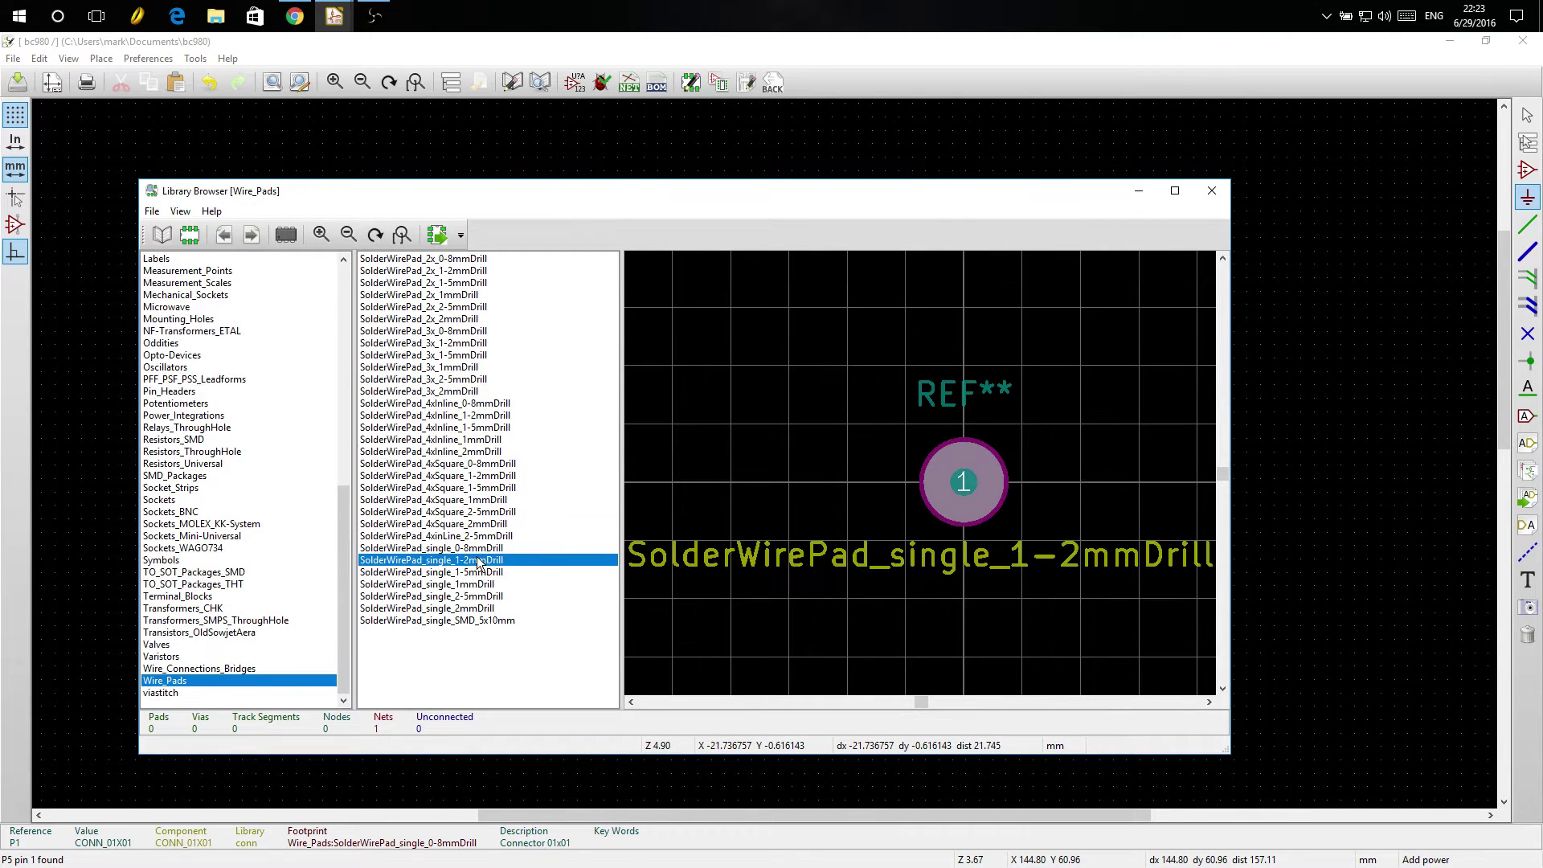
{"action": "left_click", "coordinate": [480, 549]}
{"action": "left_click", "coordinate": [478, 500]}
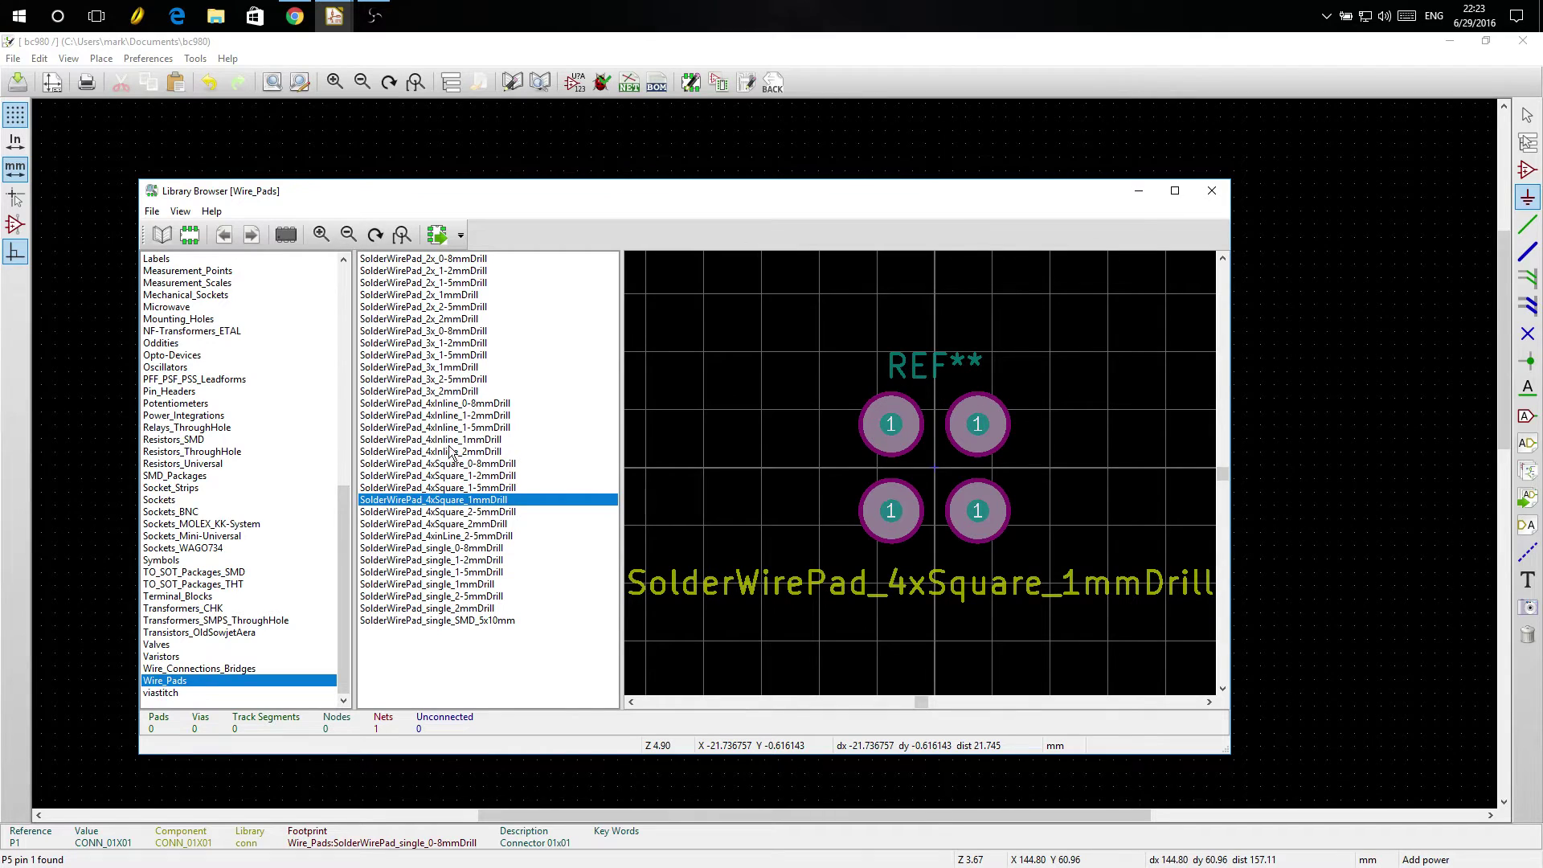
{"action": "left_click", "coordinate": [480, 550]}
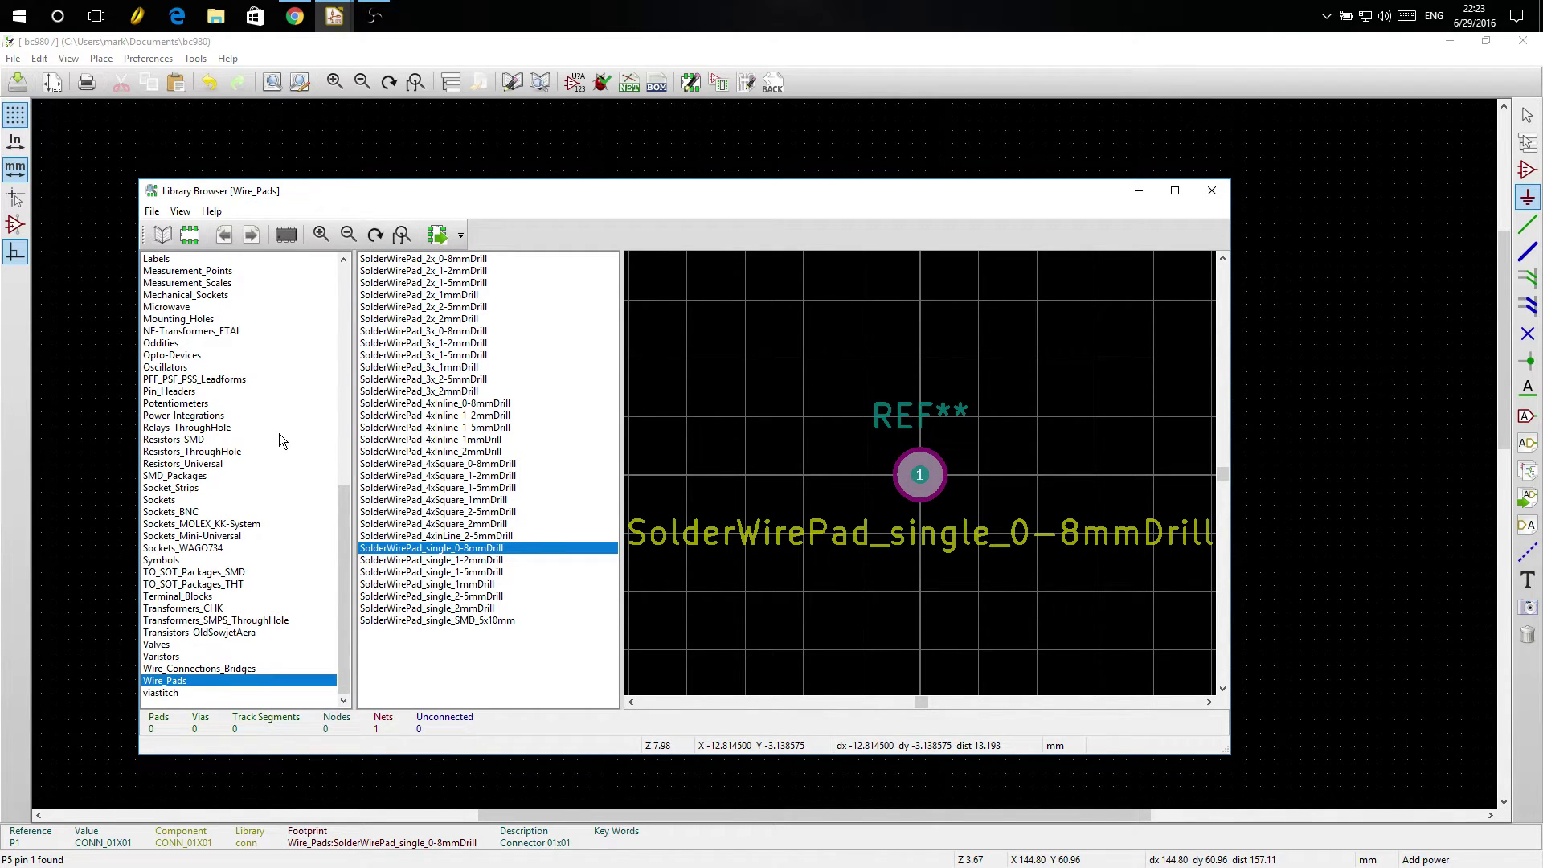
{"action": "left_click", "coordinate": [1211, 191]}
{"action": "mouse_move", "coordinate": [333, 16]}
{"action": "left_click", "coordinate": [907, 530]}
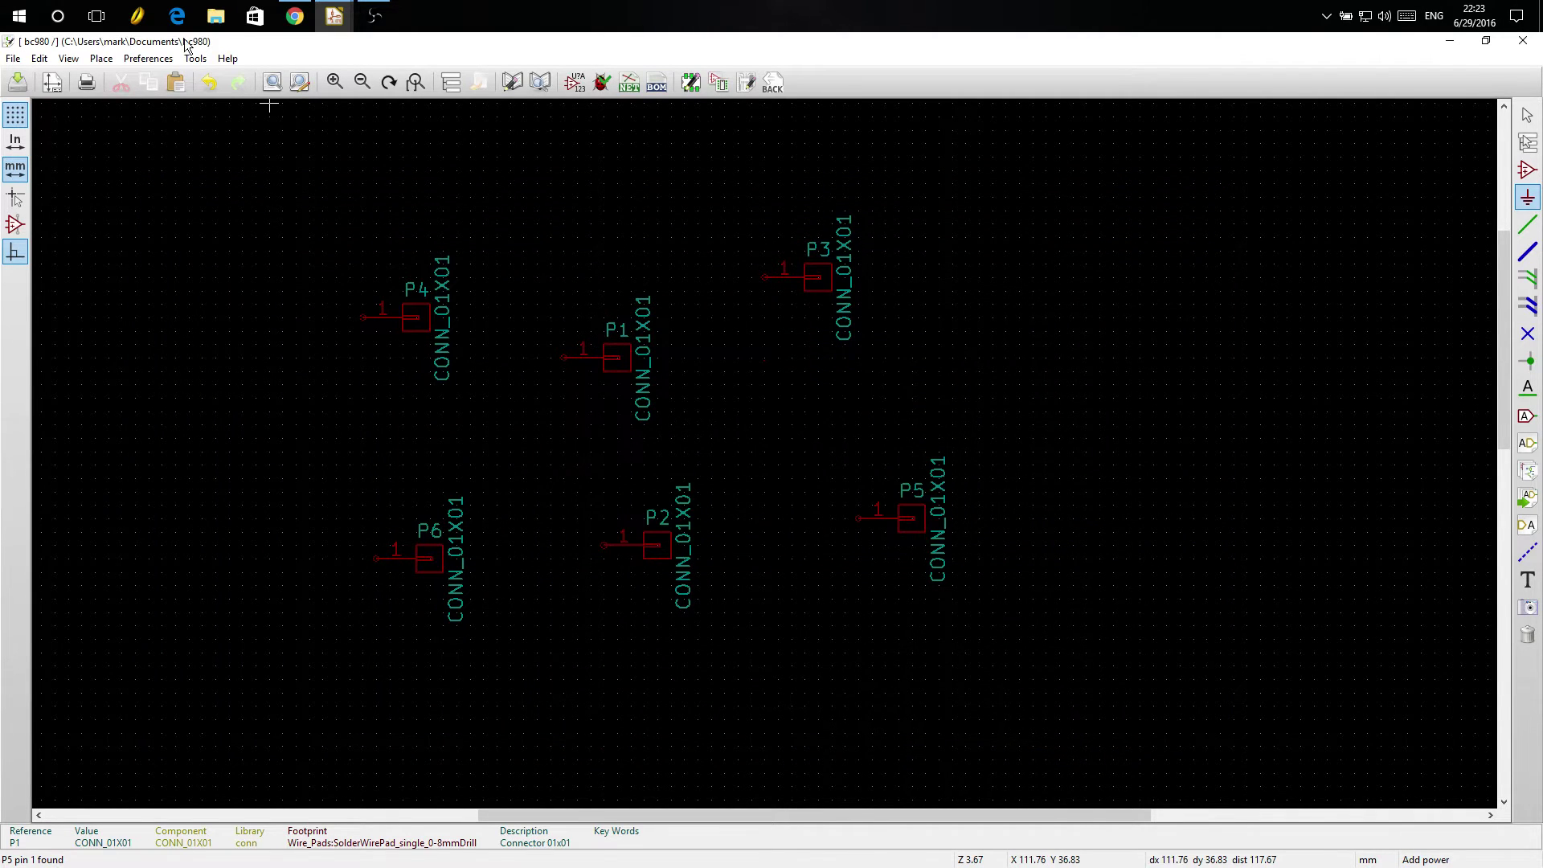
{"action": "left_click", "coordinate": [586, 98]}
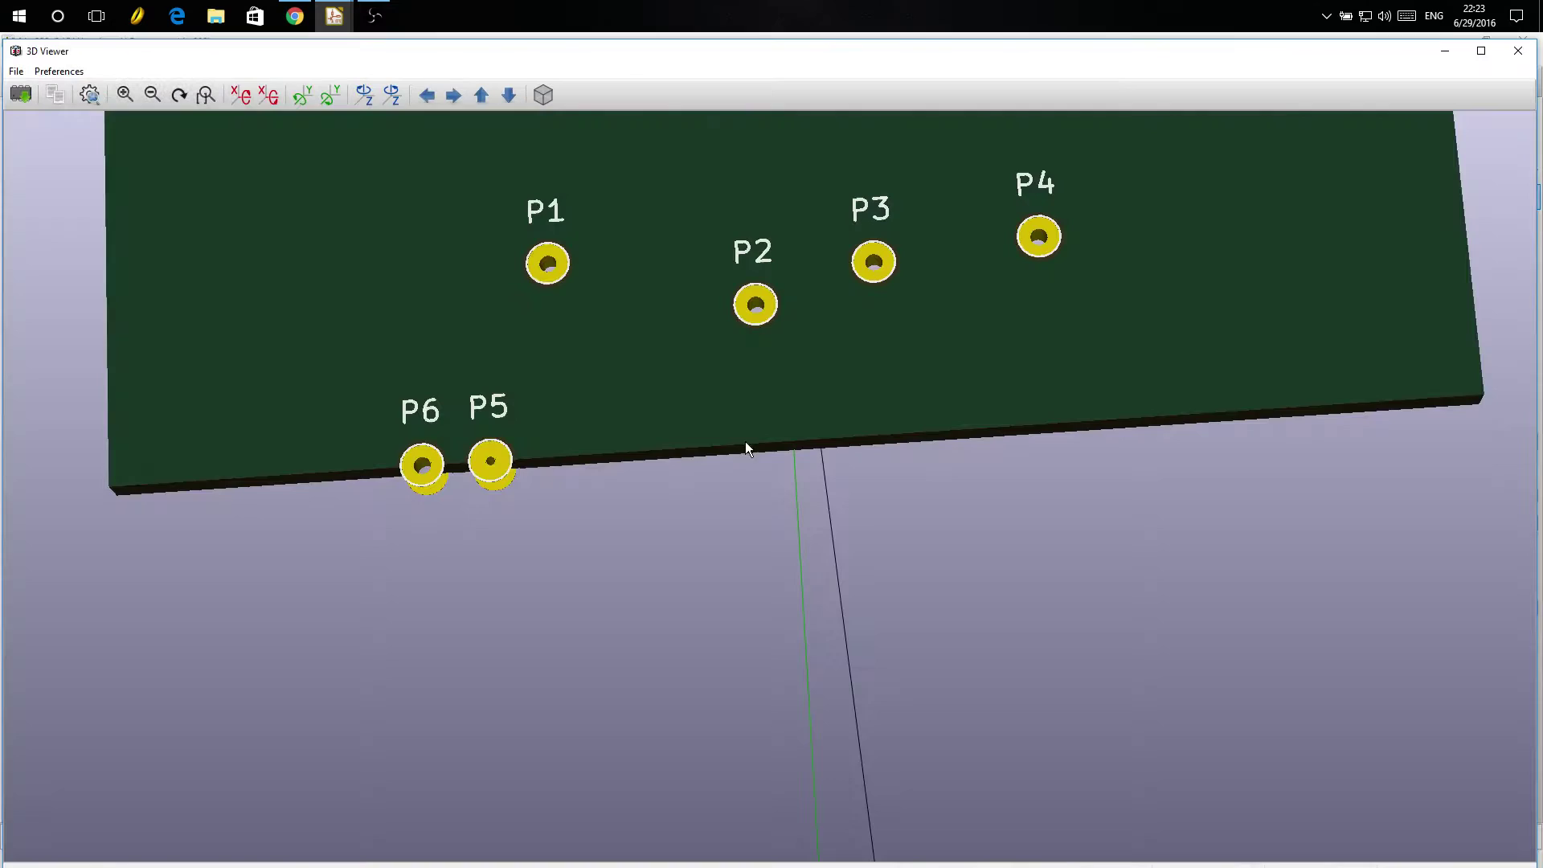
{"action": "scroll", "coordinate": [622, 464], "scroll_direction": "up", "scroll_amount": 3}
{"action": "mouse_move", "coordinate": [621, 285]}
{"action": "left_mouse_down"}
{"action": "mouse_move", "coordinate": [547, 277]}
{"action": "mouse_move", "coordinate": [504, 356]}
{"action": "mouse_move", "coordinate": [324, 466]}
{"action": "left_mouse_up"}
{"action": "scroll", "coordinate": [484, 396], "scroll_direction": "up", "scroll_amount": 4}
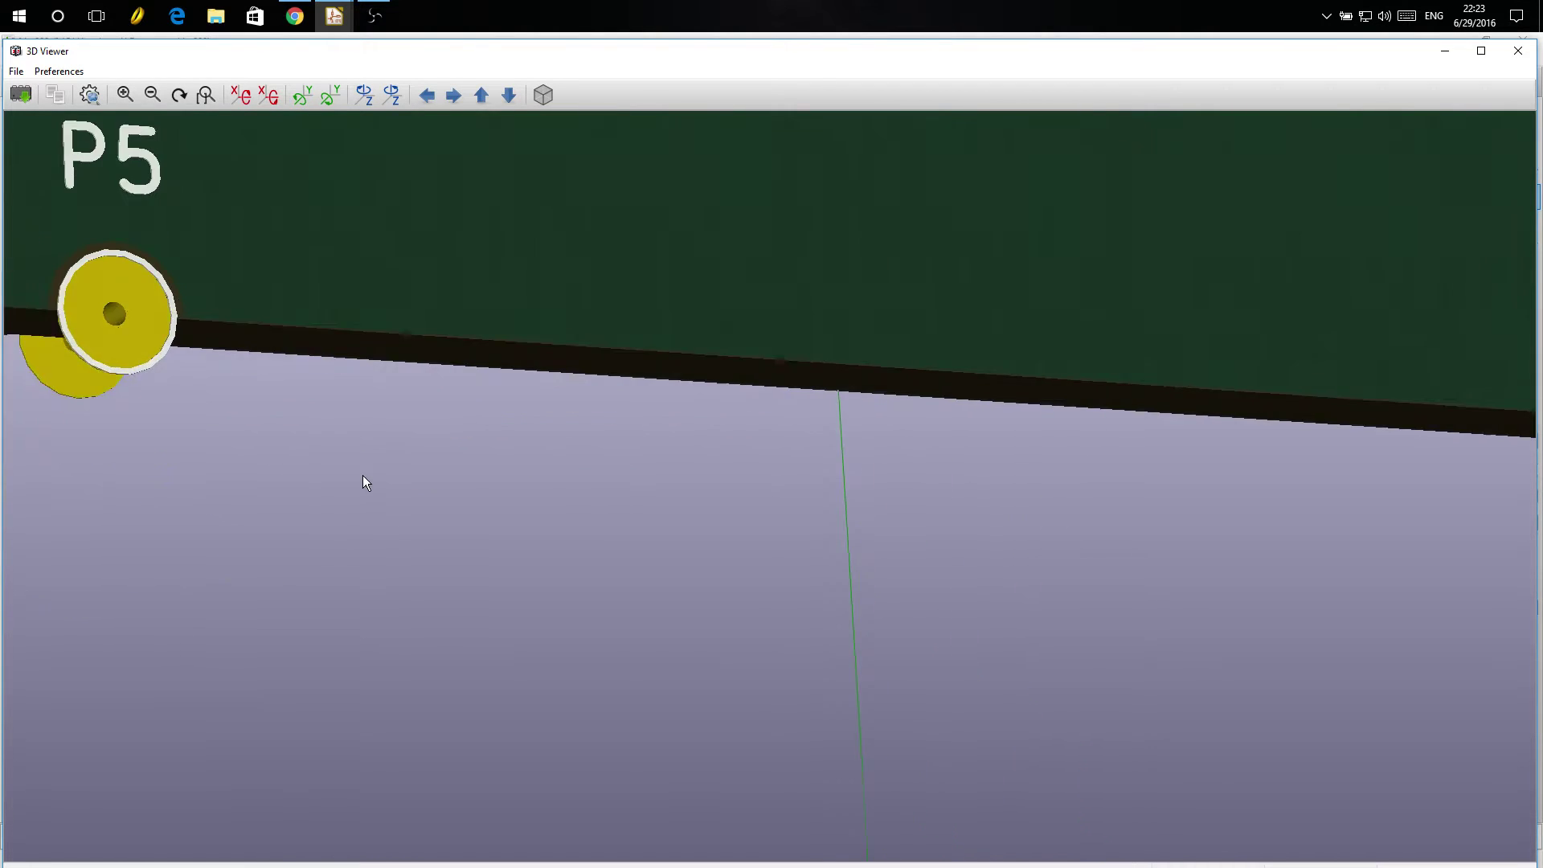
{"action": "scroll", "coordinate": [364, 475], "scroll_direction": "down", "scroll_amount": 4}
{"action": "mouse_move", "coordinate": [370, 470]}
{"action": "left_mouse_down"}
{"action": "mouse_move", "coordinate": [500, 443]}
{"action": "mouse_move", "coordinate": [535, 349]}
{"action": "left_mouse_up"}
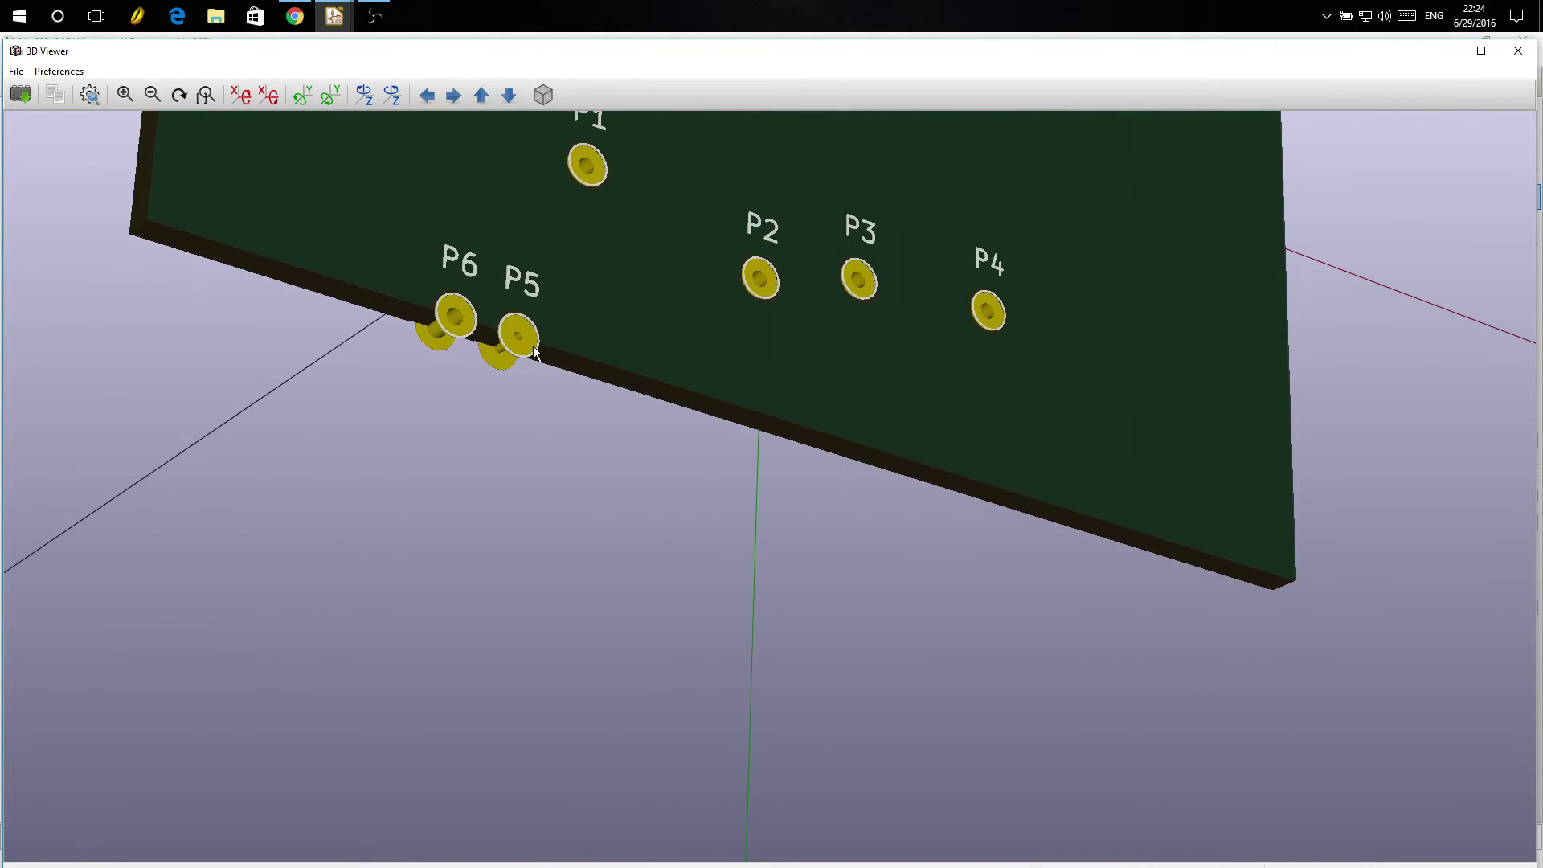
{"action": "left_click", "coordinate": [1518, 51]}
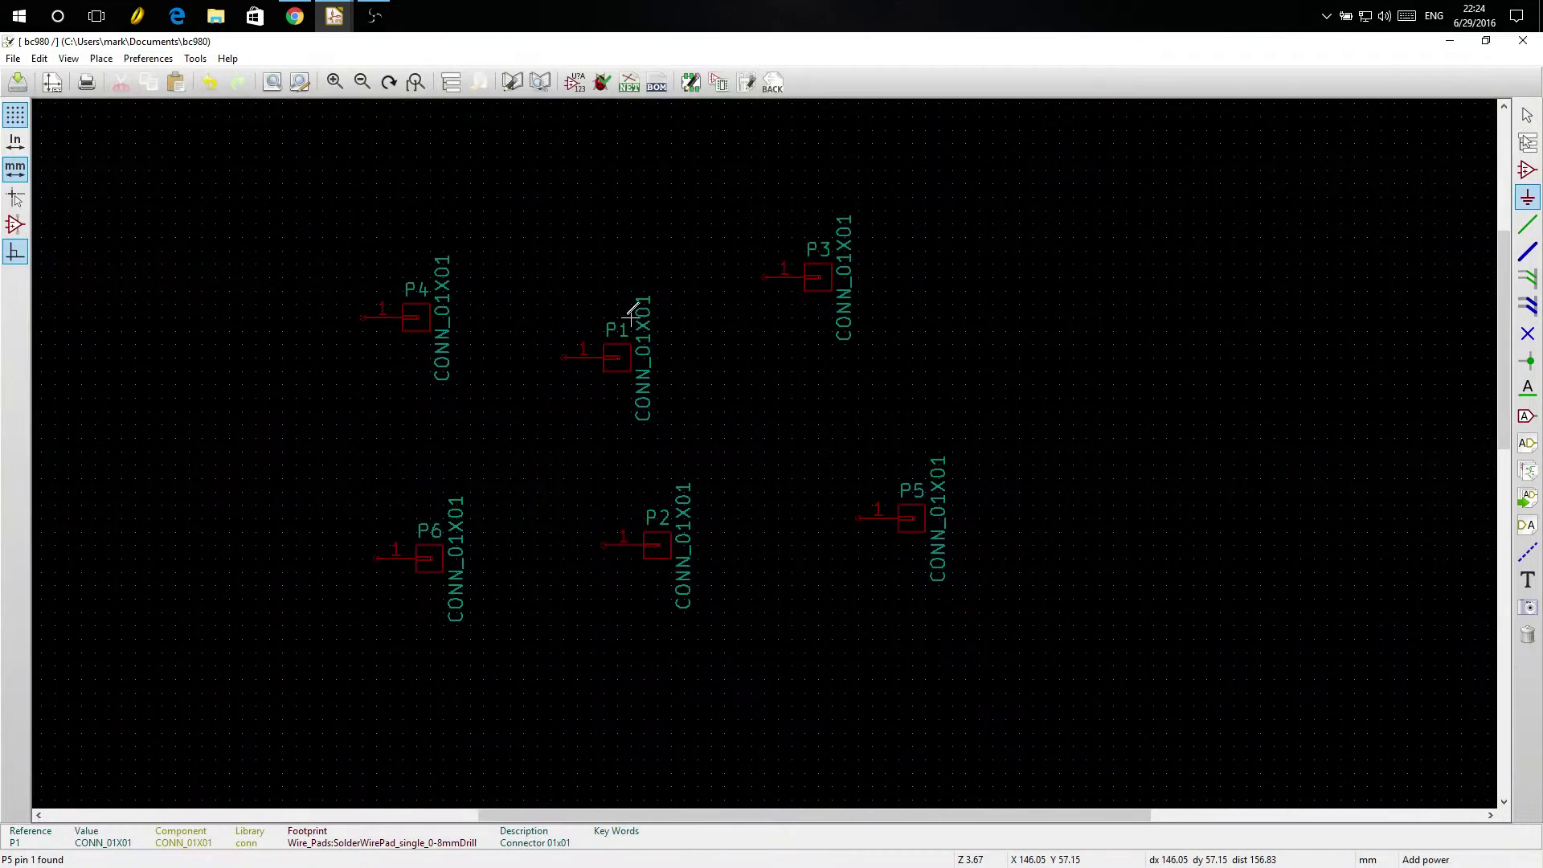
Step: Back in Pcbnew, change the P6 edge pad's X drill size to 0.4 mm
{"action": "left_click", "coordinate": [334, 15]}
{"action": "left_click", "coordinate": [320, 91]}
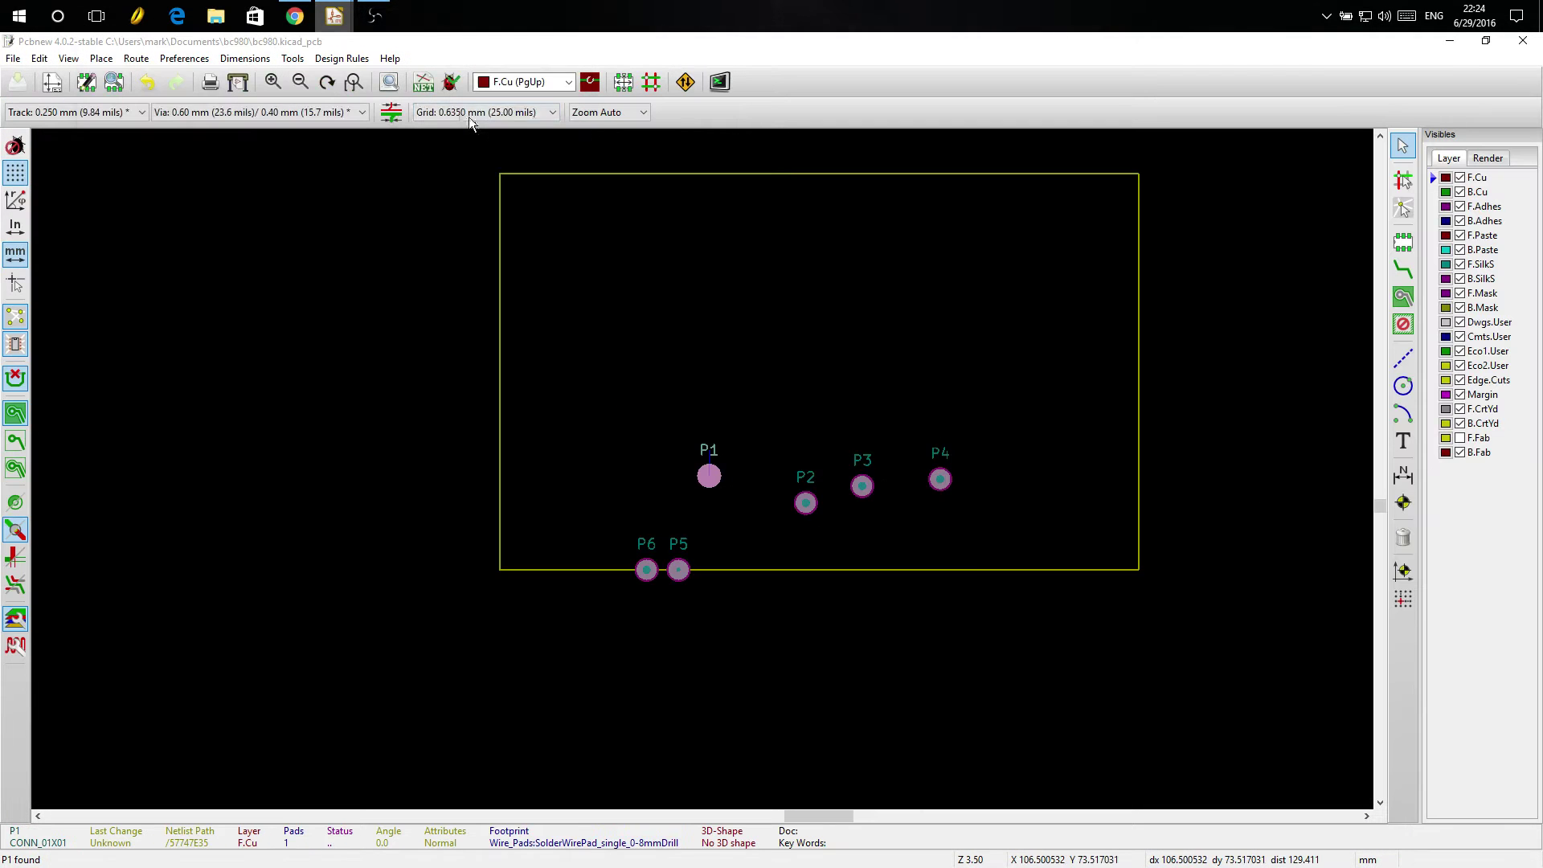
{"action": "scroll", "coordinate": [695, 535], "scroll_direction": "up", "scroll_amount": 3}
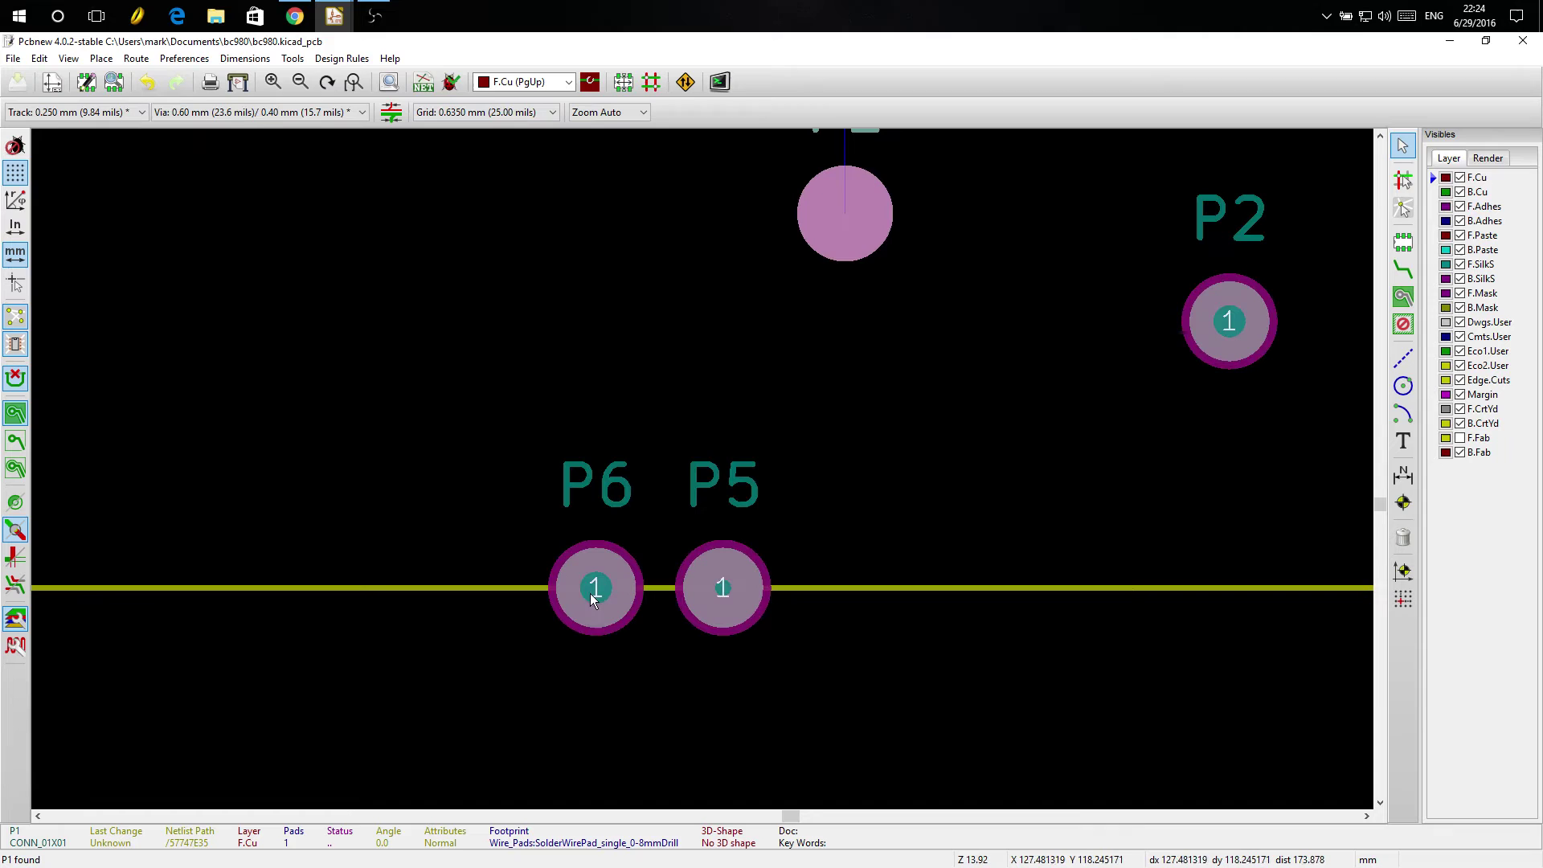
{"action": "key", "text": "e"}
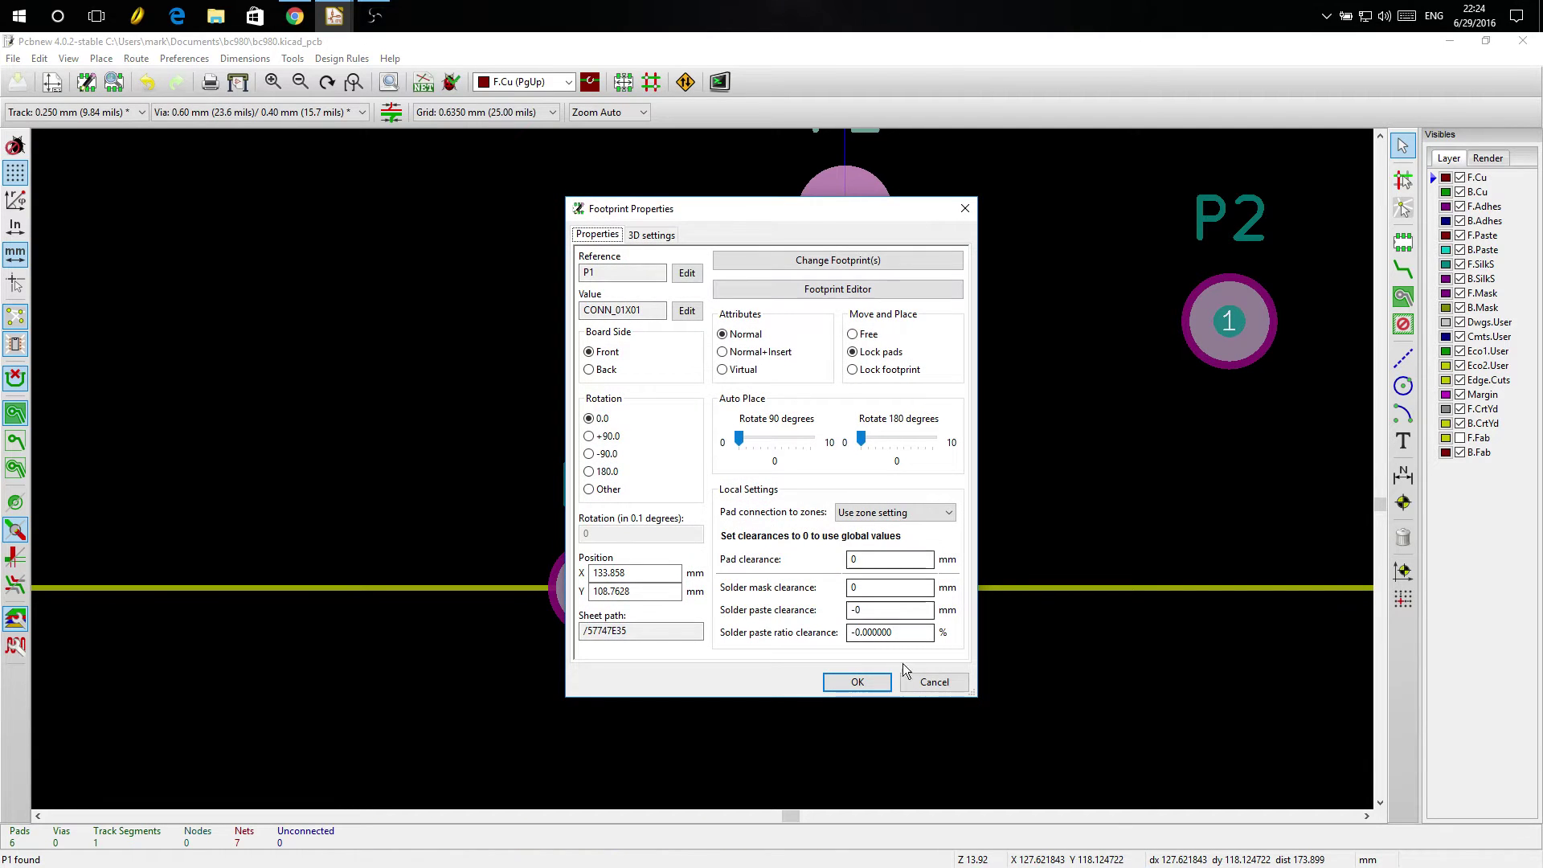
{"action": "key", "text": "Escape"}
{"action": "key", "text": "e"}
{"action": "left_click", "coordinate": [724, 617]}
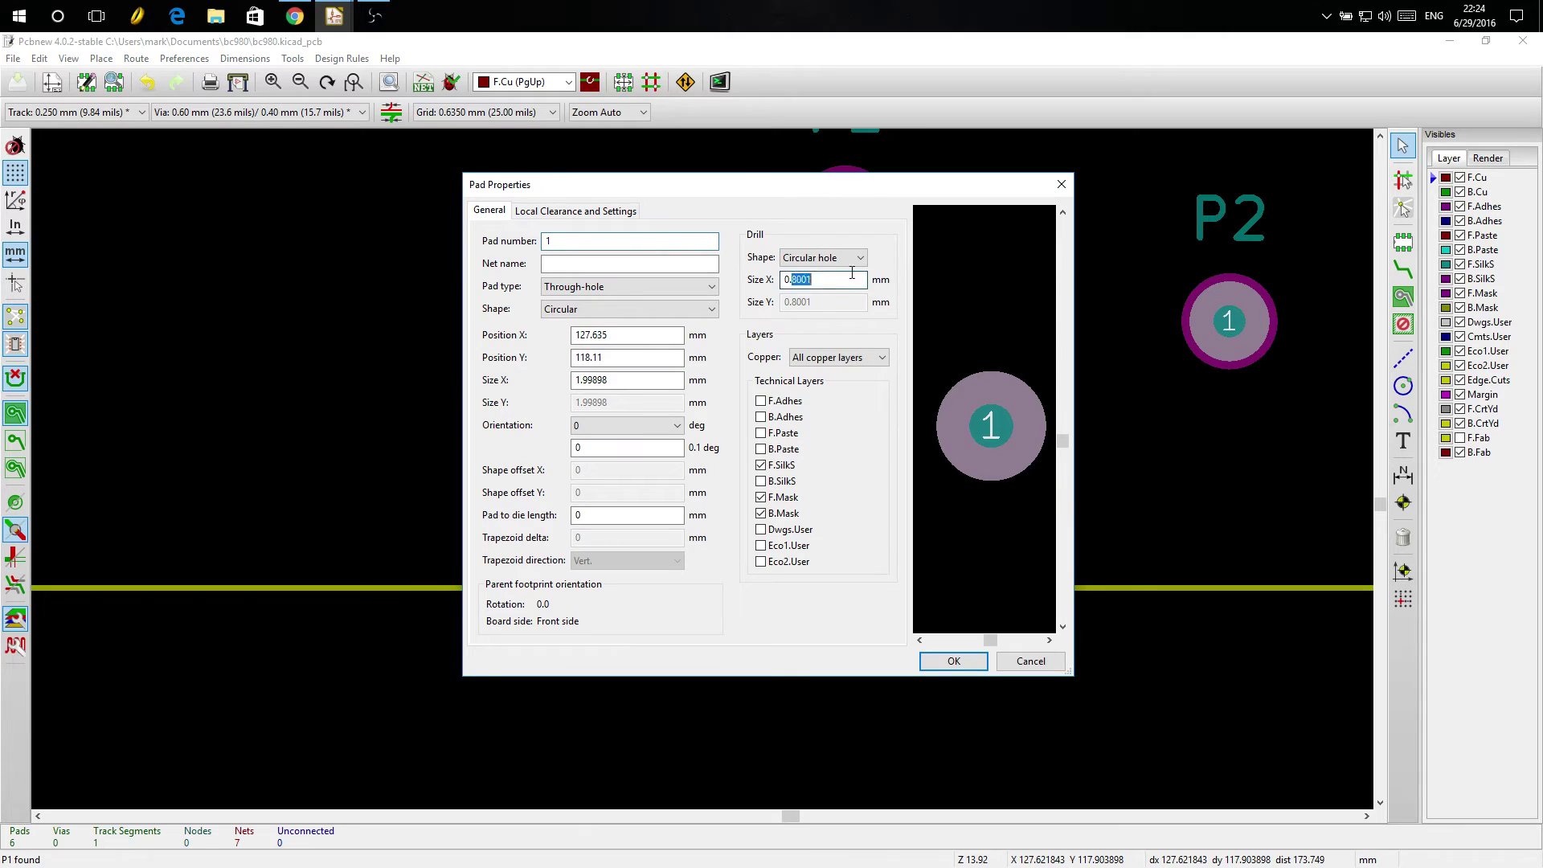
{"action": "left_click_drag", "start_coordinate": [792, 280], "coordinate": [833, 280]}
{"action": "type", "text": "4"}
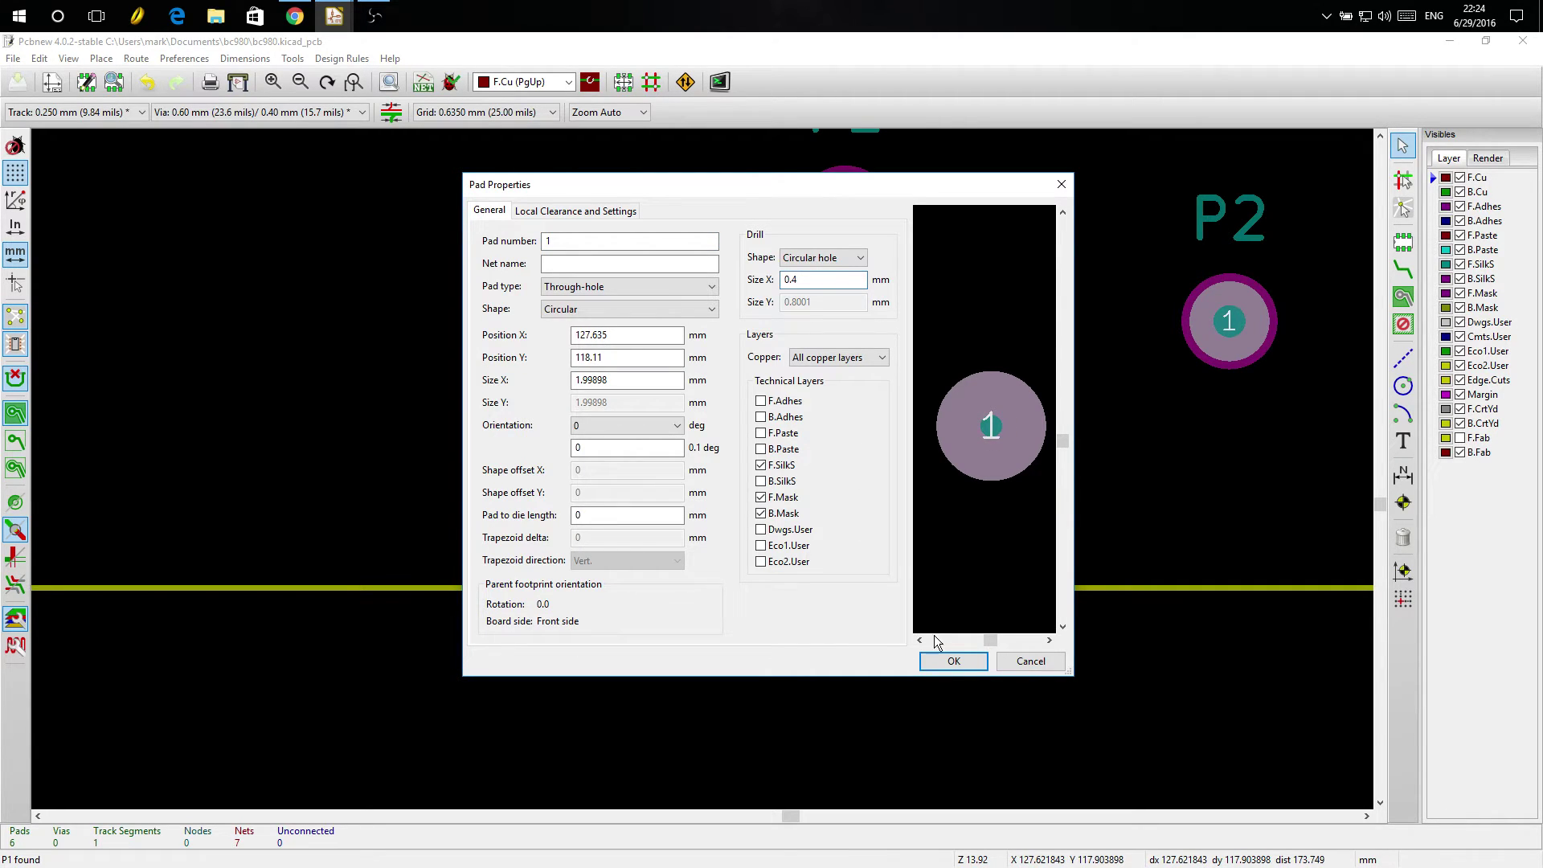
{"action": "left_click", "coordinate": [952, 661]}
{"action": "scroll", "coordinate": [659, 609], "scroll_direction": "up", "scroll_amount": 1}
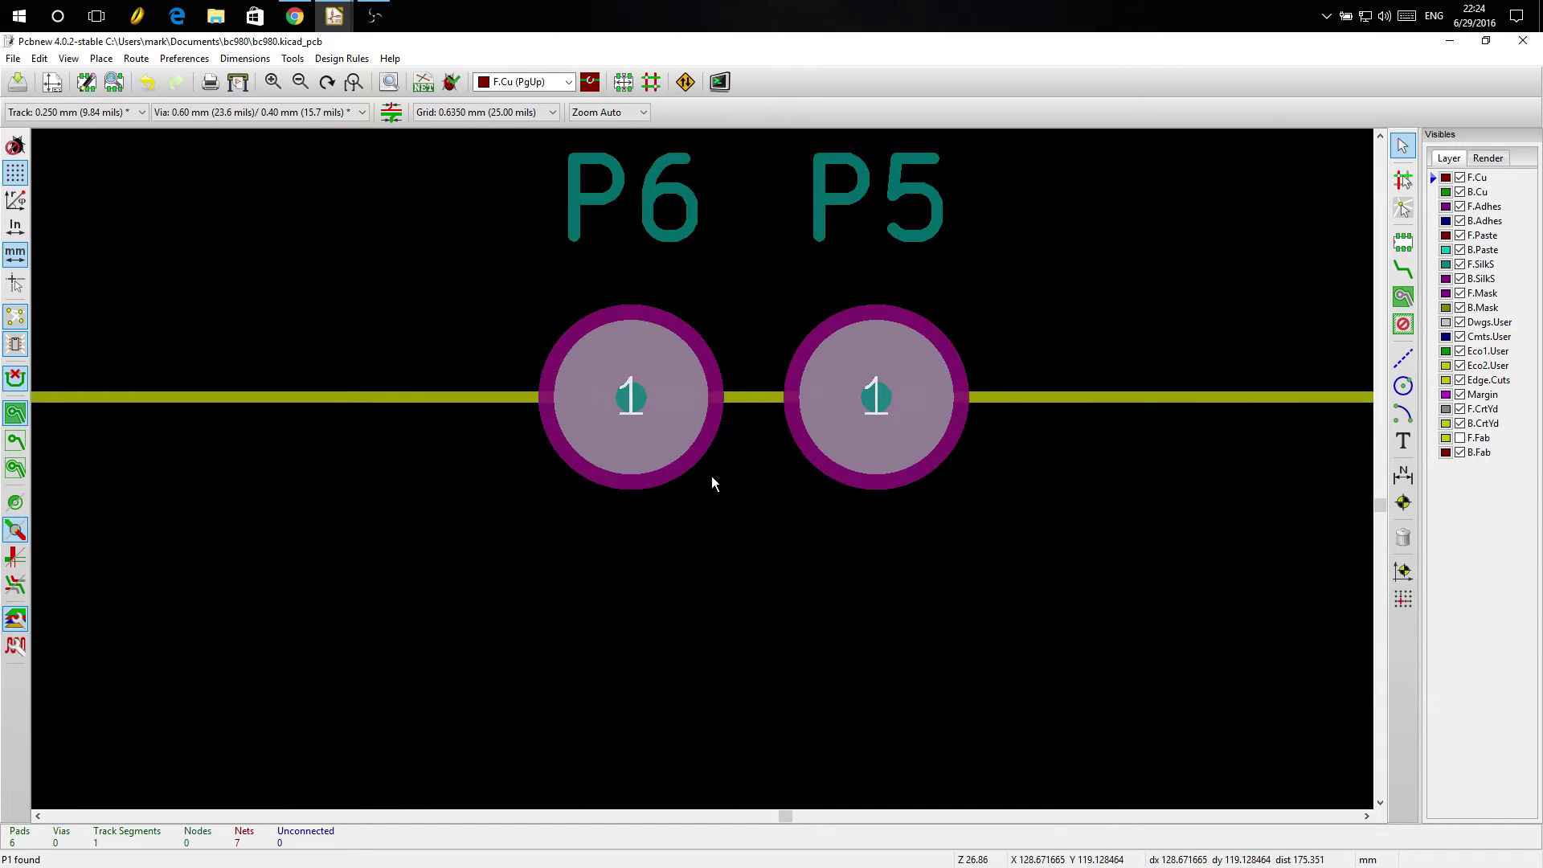
{"action": "scroll", "coordinate": [780, 439], "scroll_direction": "down", "scroll_amount": 1}
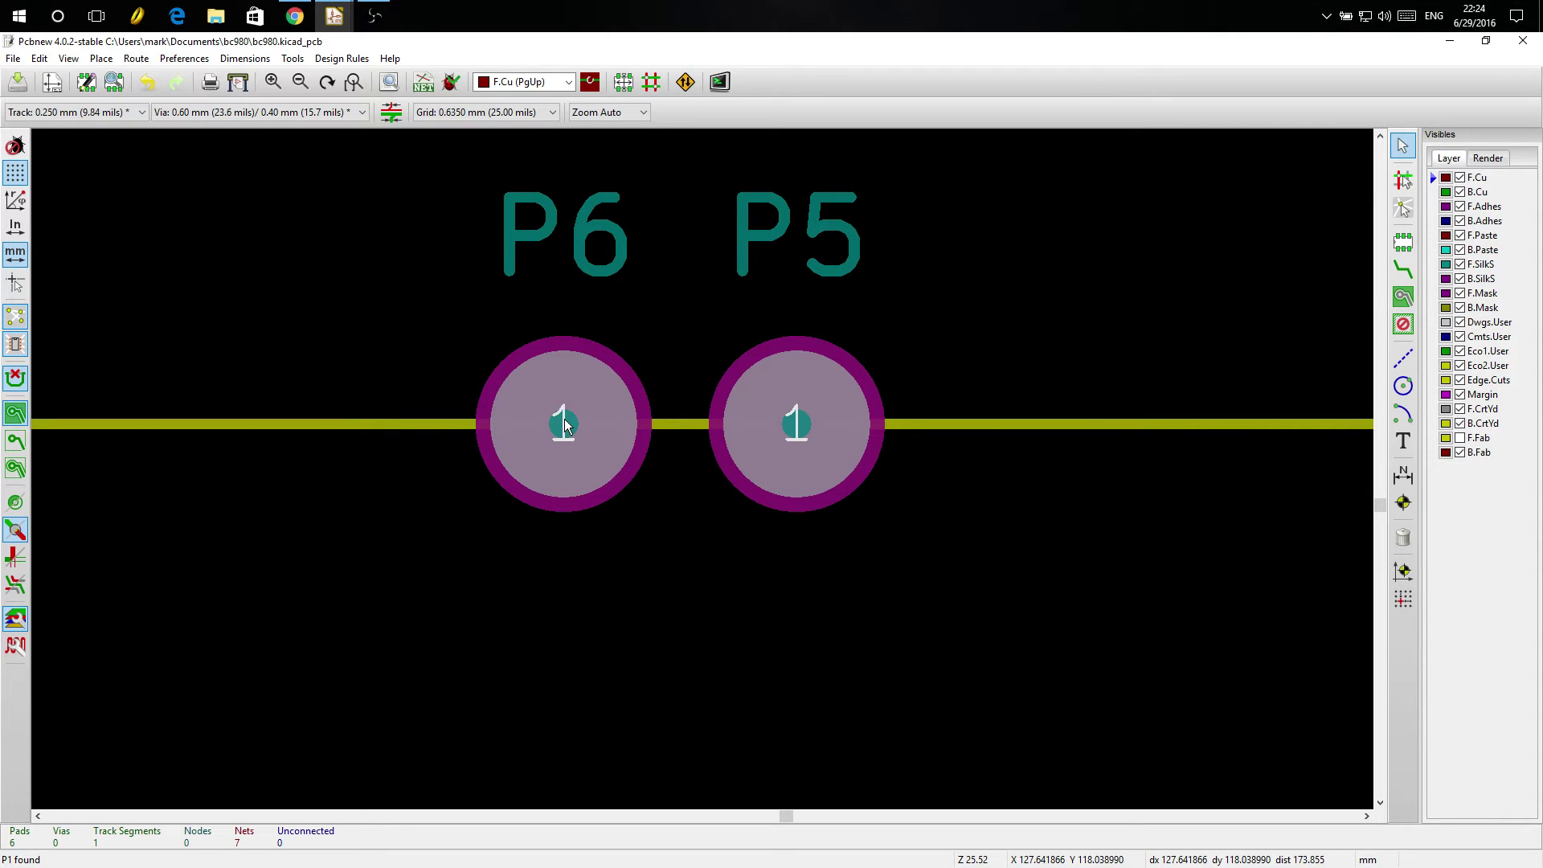
Step: Drop footprint P6 overlapping P5 on the board edge and save the board
{"action": "key", "text": "m"}
{"action": "left_click", "coordinate": [627, 453]}
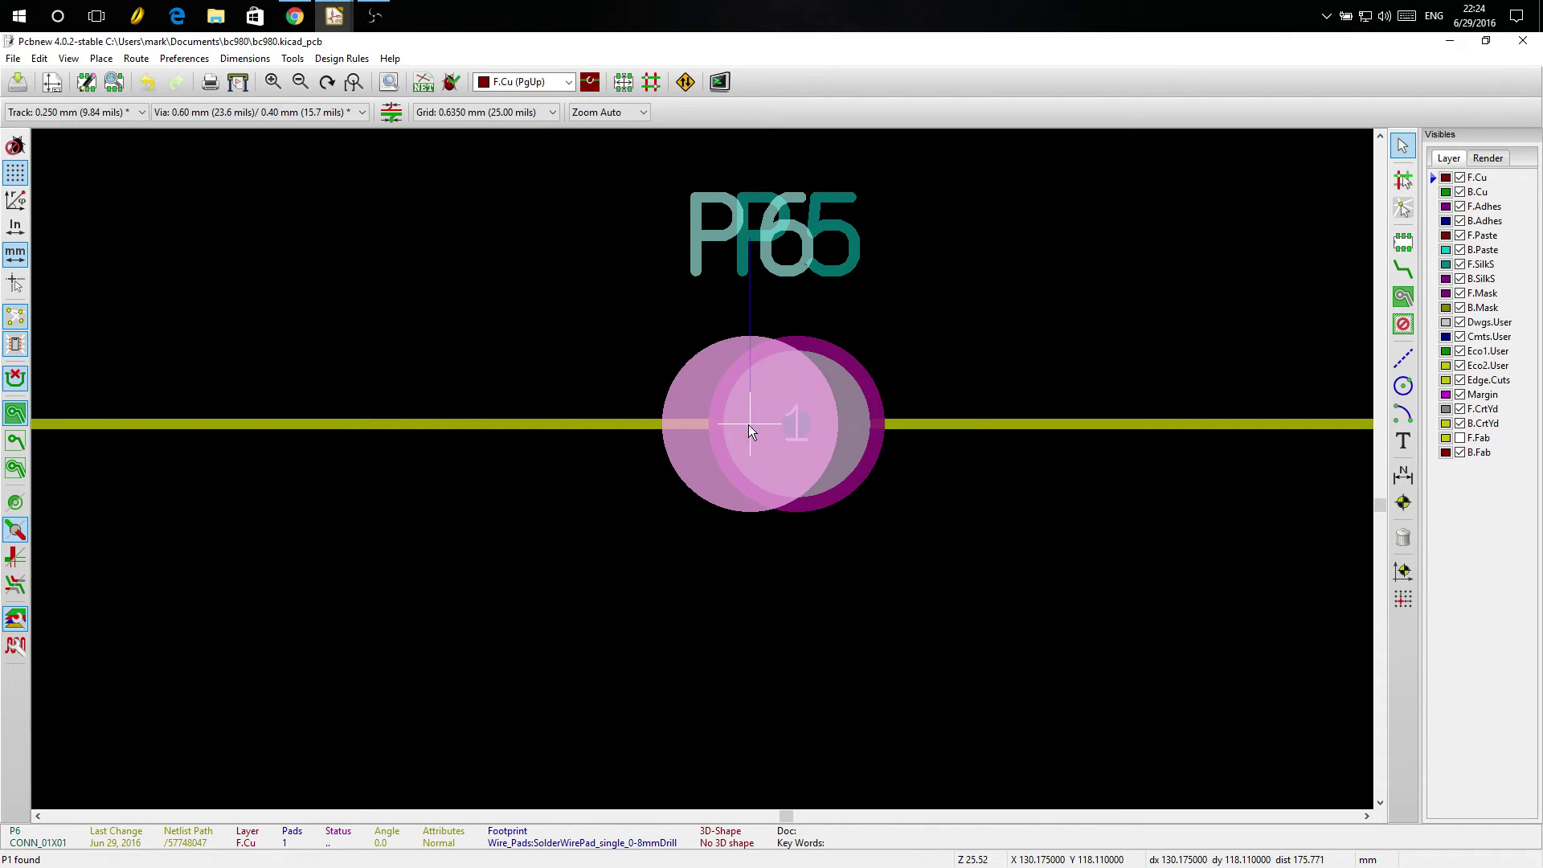
{"action": "key", "text": "Escape"}
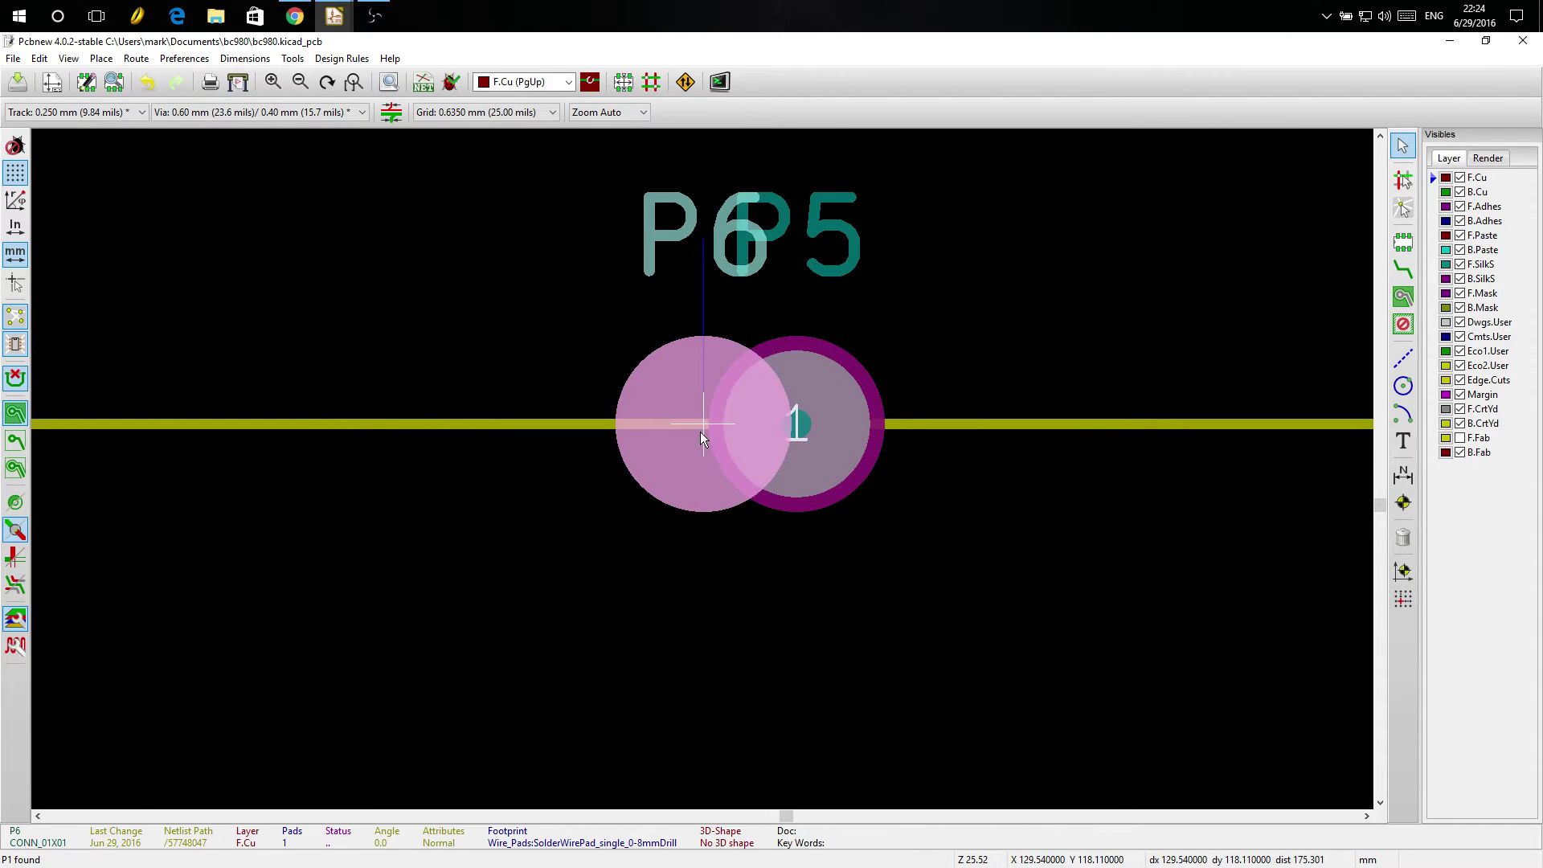
{"action": "left_click", "coordinate": [730, 433]}
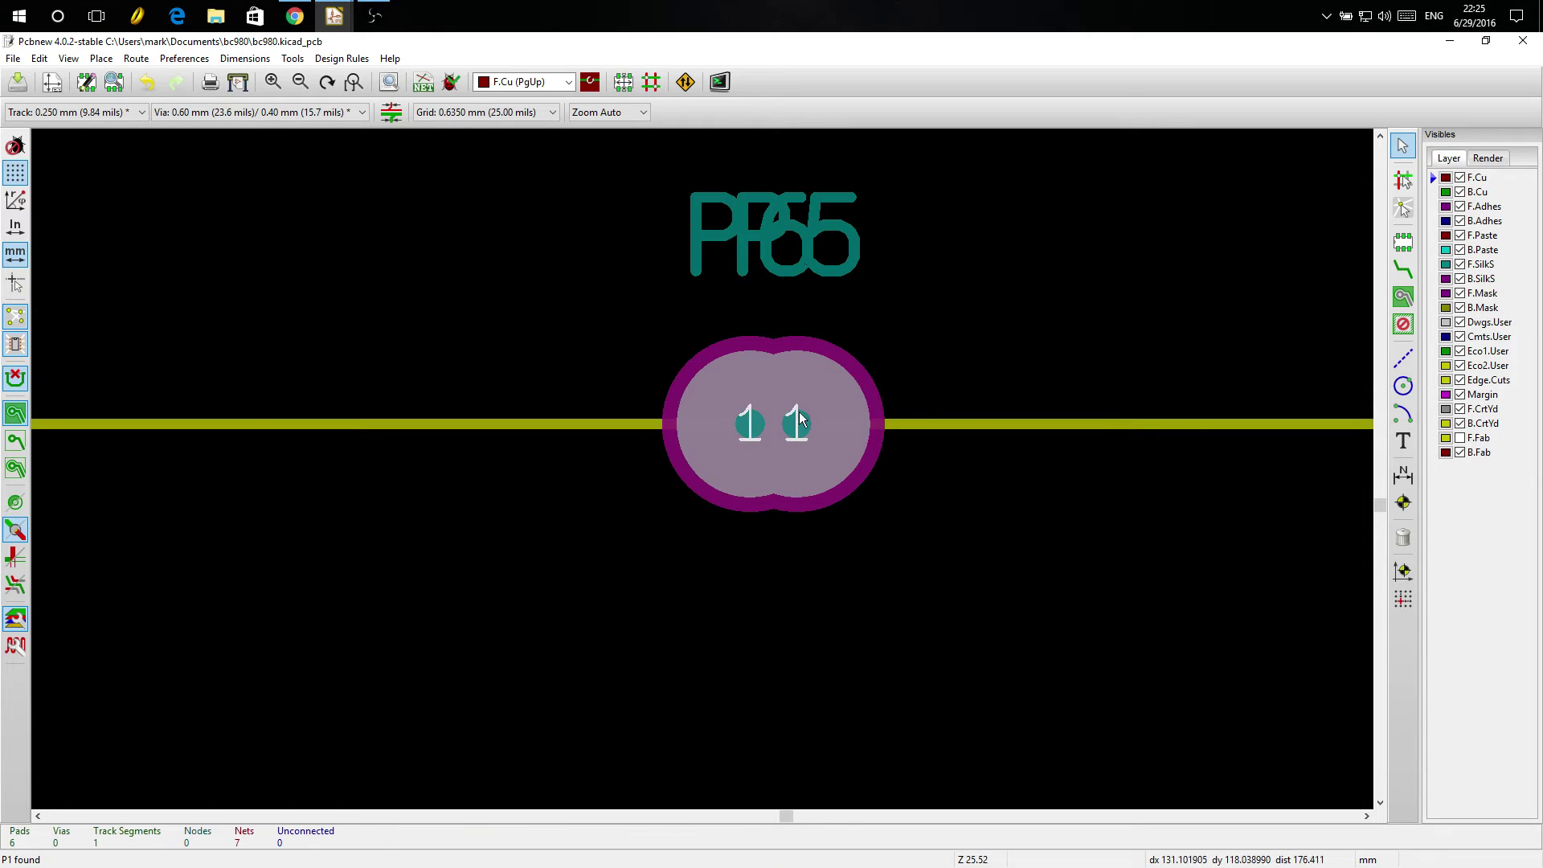
{"action": "left_click", "coordinate": [17, 81]}
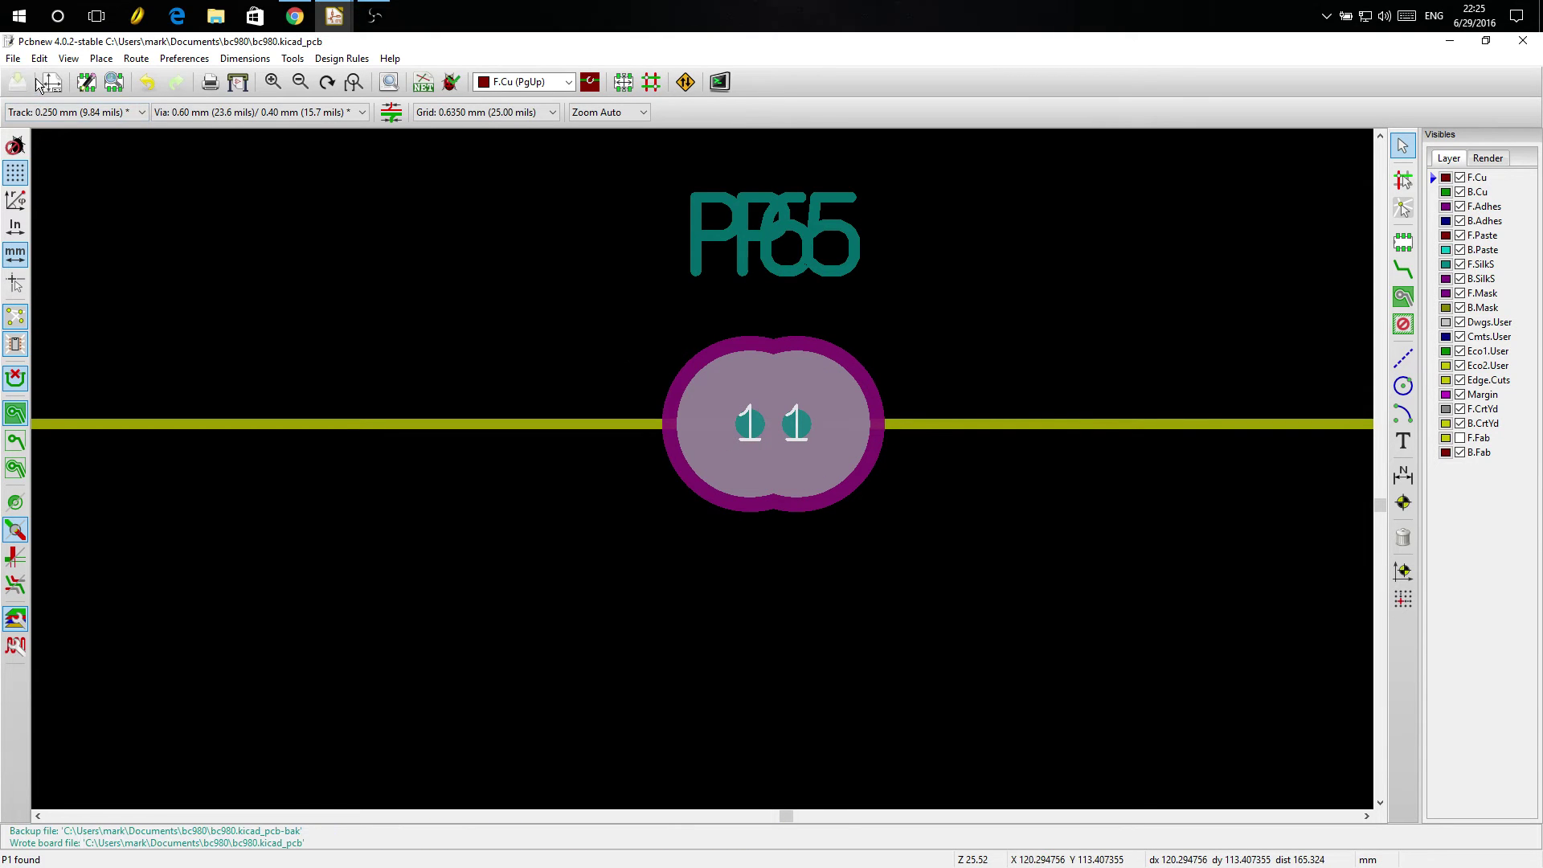
{"action": "left_click", "coordinate": [41, 58]}
{"action": "mouse_move", "coordinate": [69, 57]}
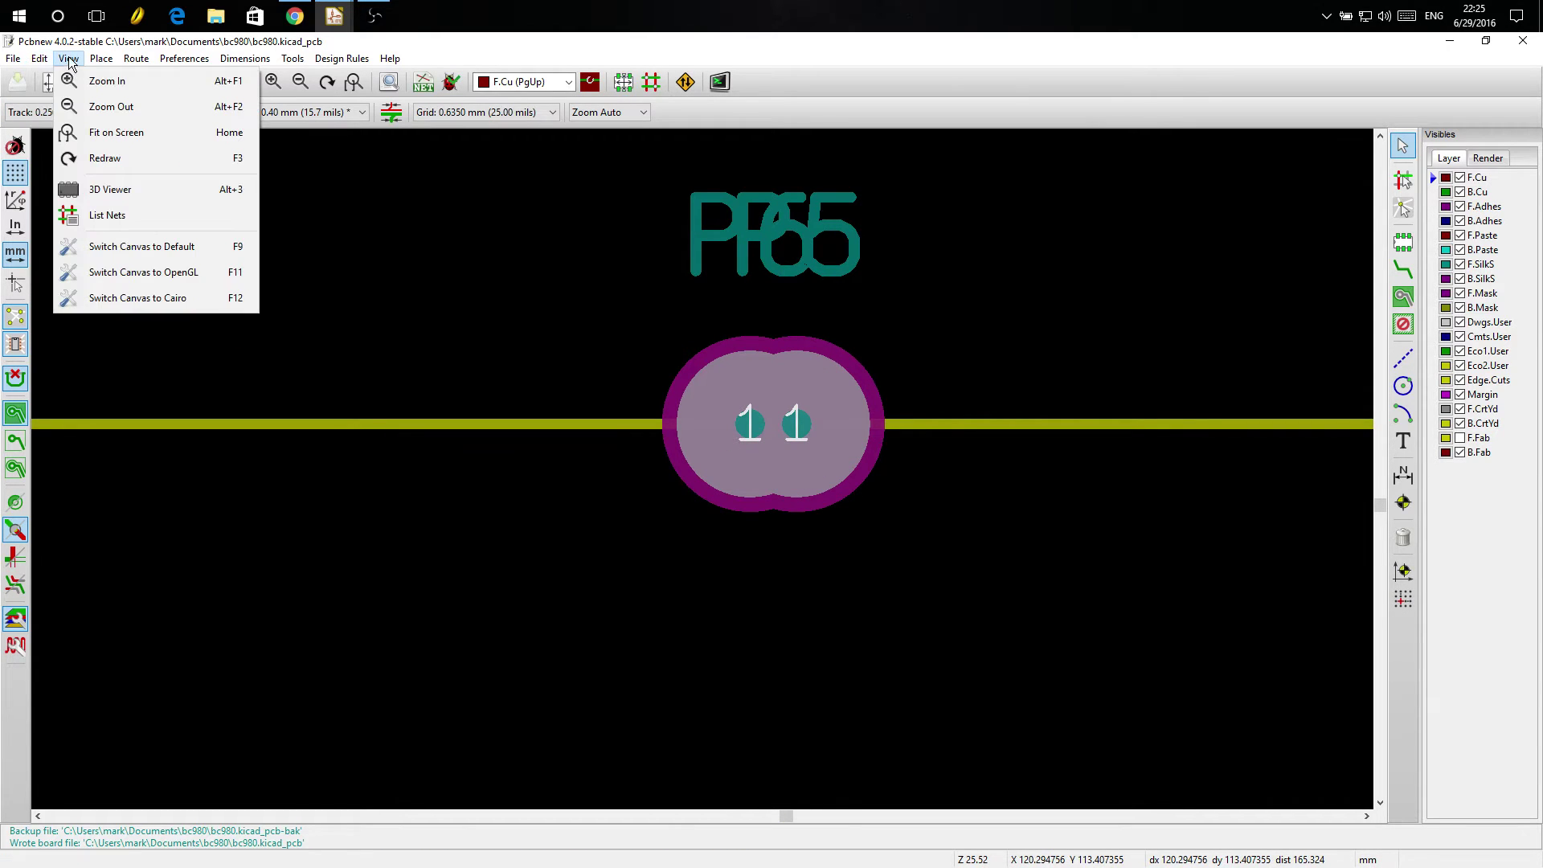
{"action": "left_click", "coordinate": [110, 189]}
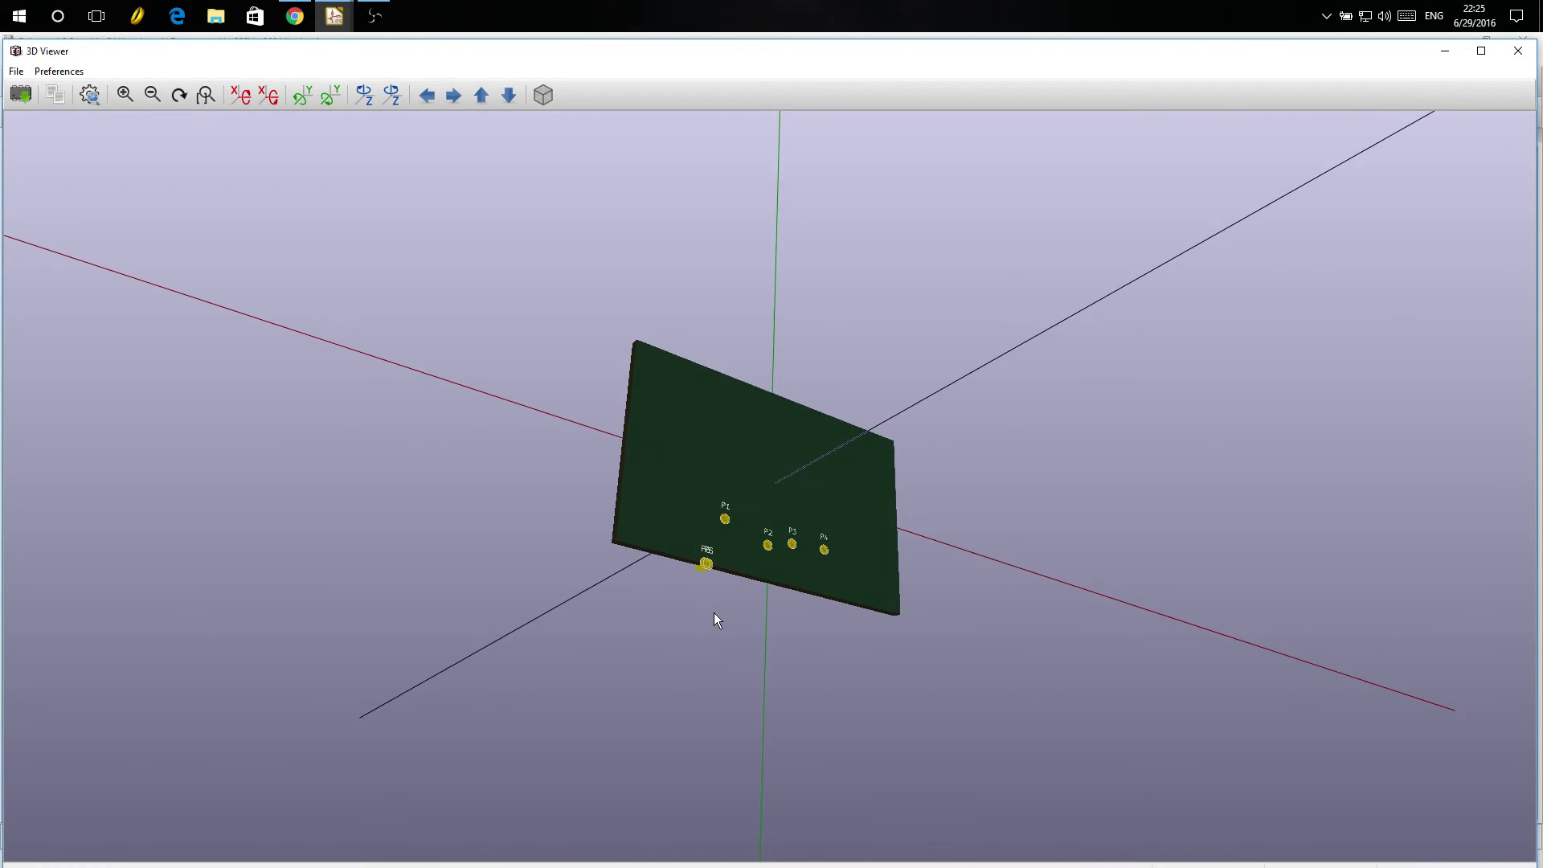
{"action": "scroll", "coordinate": [725, 497], "scroll_direction": "up", "scroll_amount": 4}
{"action": "scroll", "coordinate": [628, 530], "scroll_direction": "up", "scroll_amount": 3}
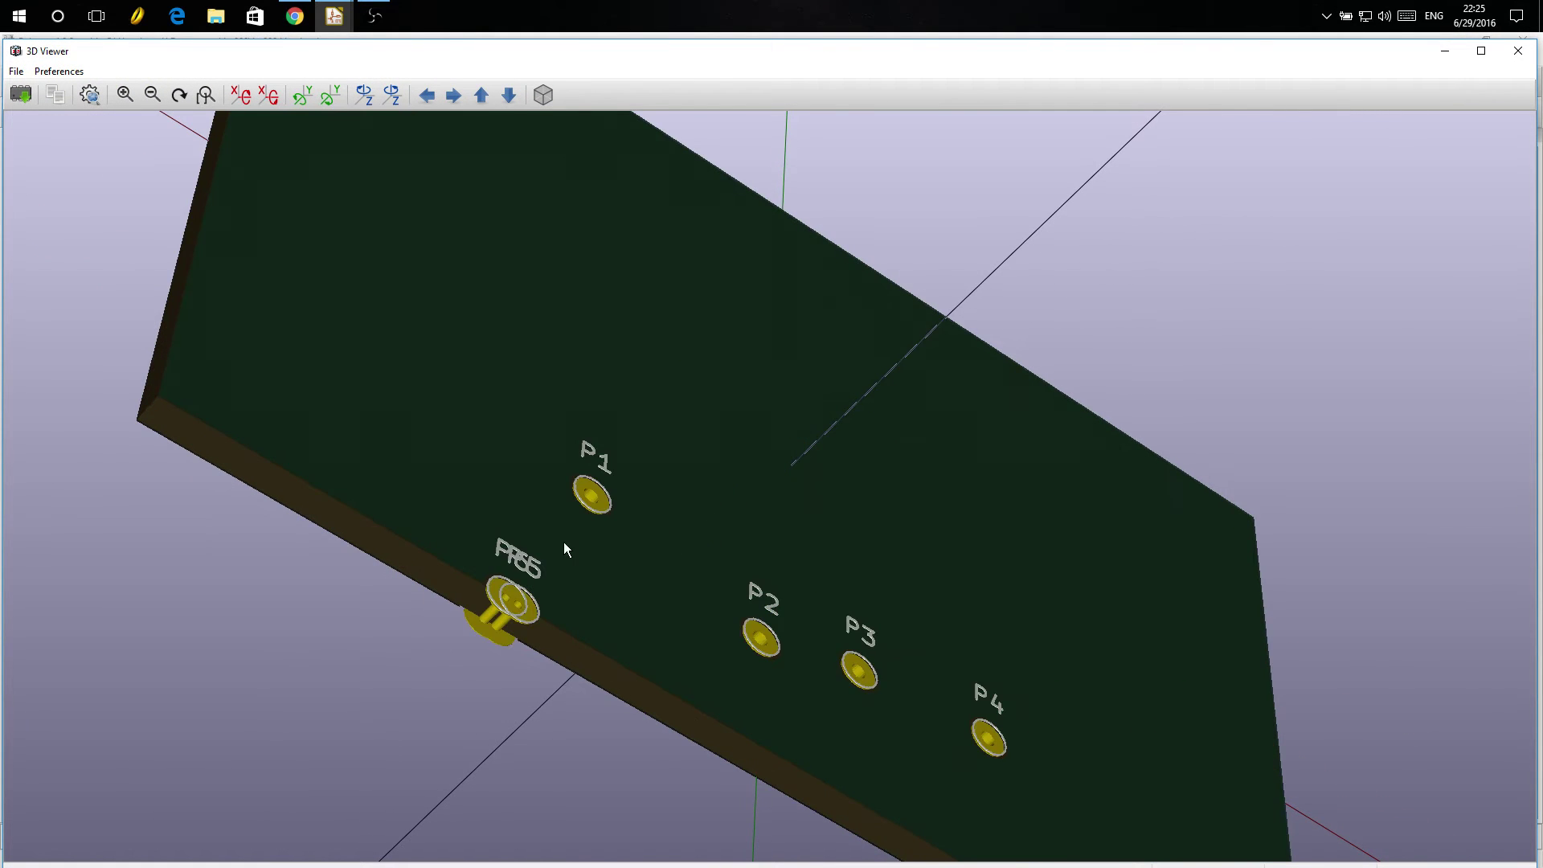
{"action": "scroll", "coordinate": [563, 542], "scroll_direction": "up", "scroll_amount": 2}
{"action": "left_click_drag", "start_coordinate": [530, 592], "coordinate": [551, 373]}
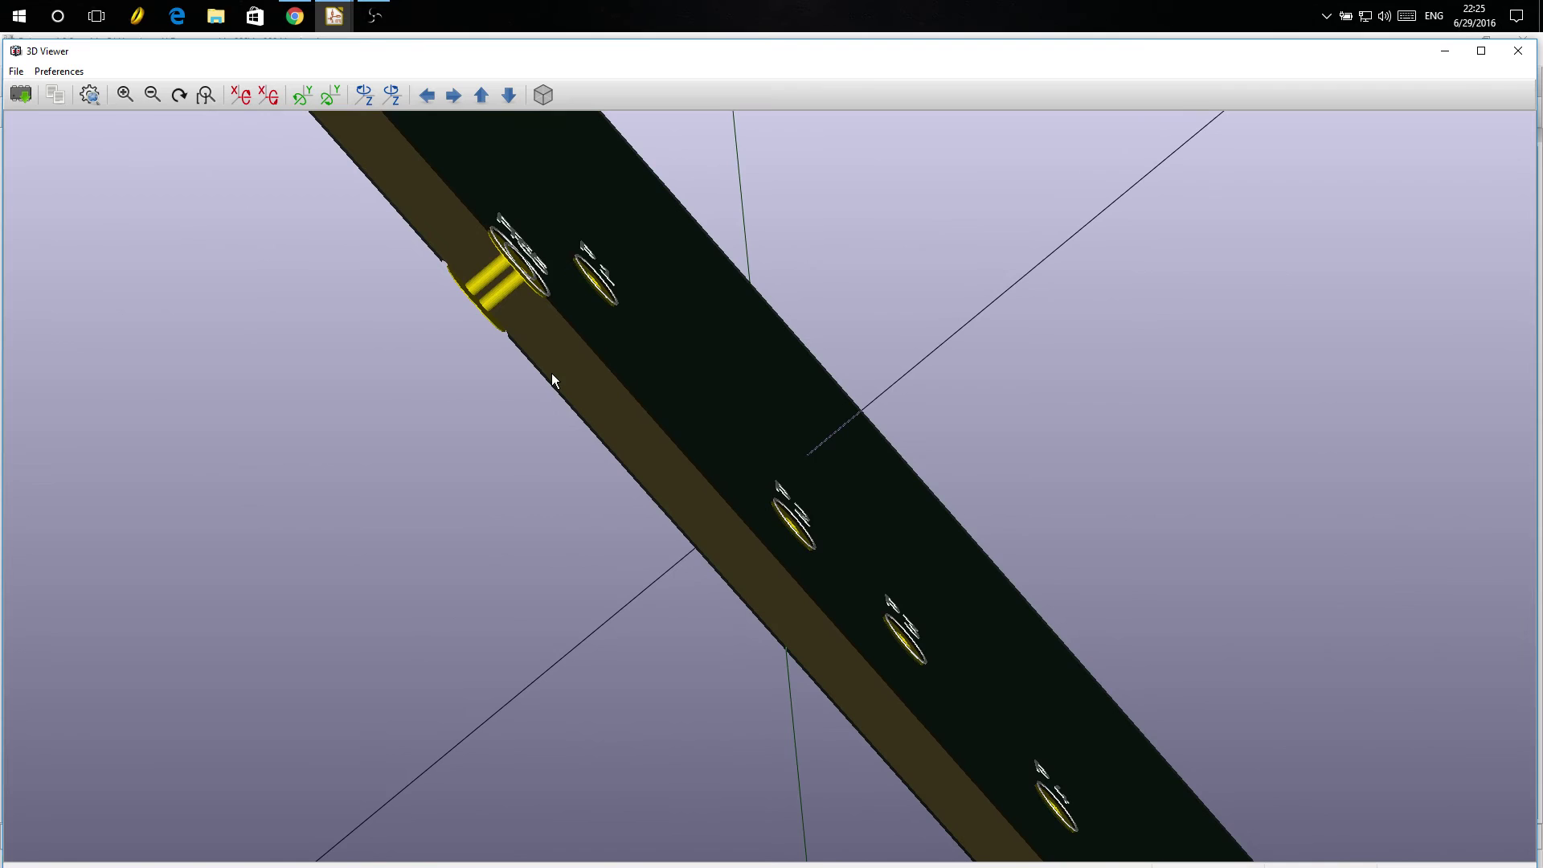
{"action": "mouse_move", "coordinate": [696, 320]}
{"action": "left_mouse_down"}
{"action": "mouse_move", "coordinate": [361, 418]}
{"action": "mouse_move", "coordinate": [310, 450]}
{"action": "mouse_move", "coordinate": [335, 466]}
{"action": "mouse_move", "coordinate": [774, 473]}
{"action": "mouse_move", "coordinate": [573, 638]}
{"action": "mouse_move", "coordinate": [423, 639]}
{"action": "left_mouse_up"}
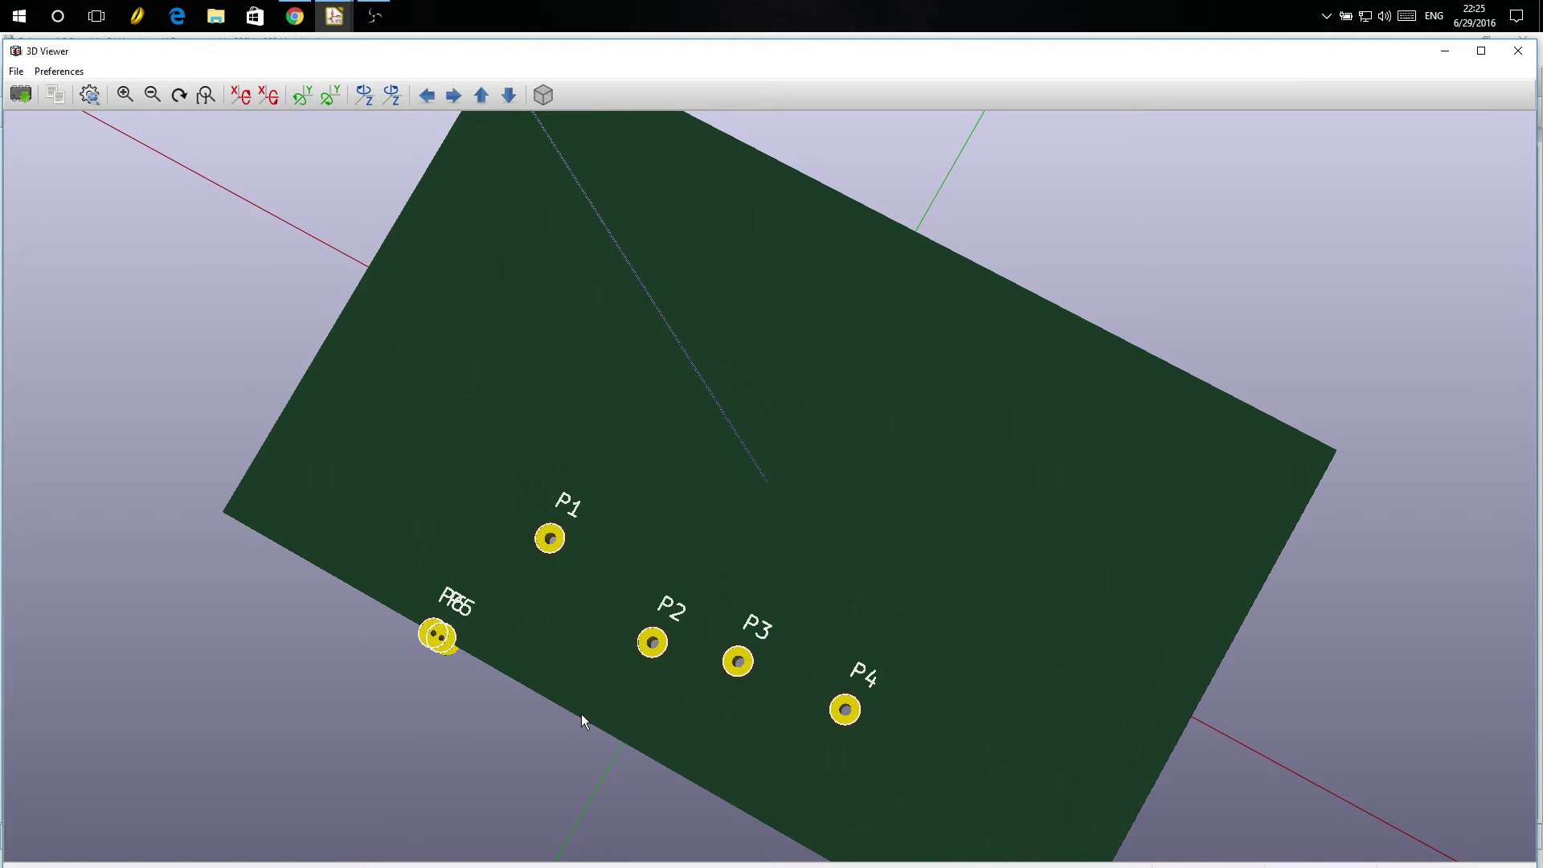
{"action": "scroll", "coordinate": [460, 679], "scroll_direction": "up", "scroll_amount": 3}
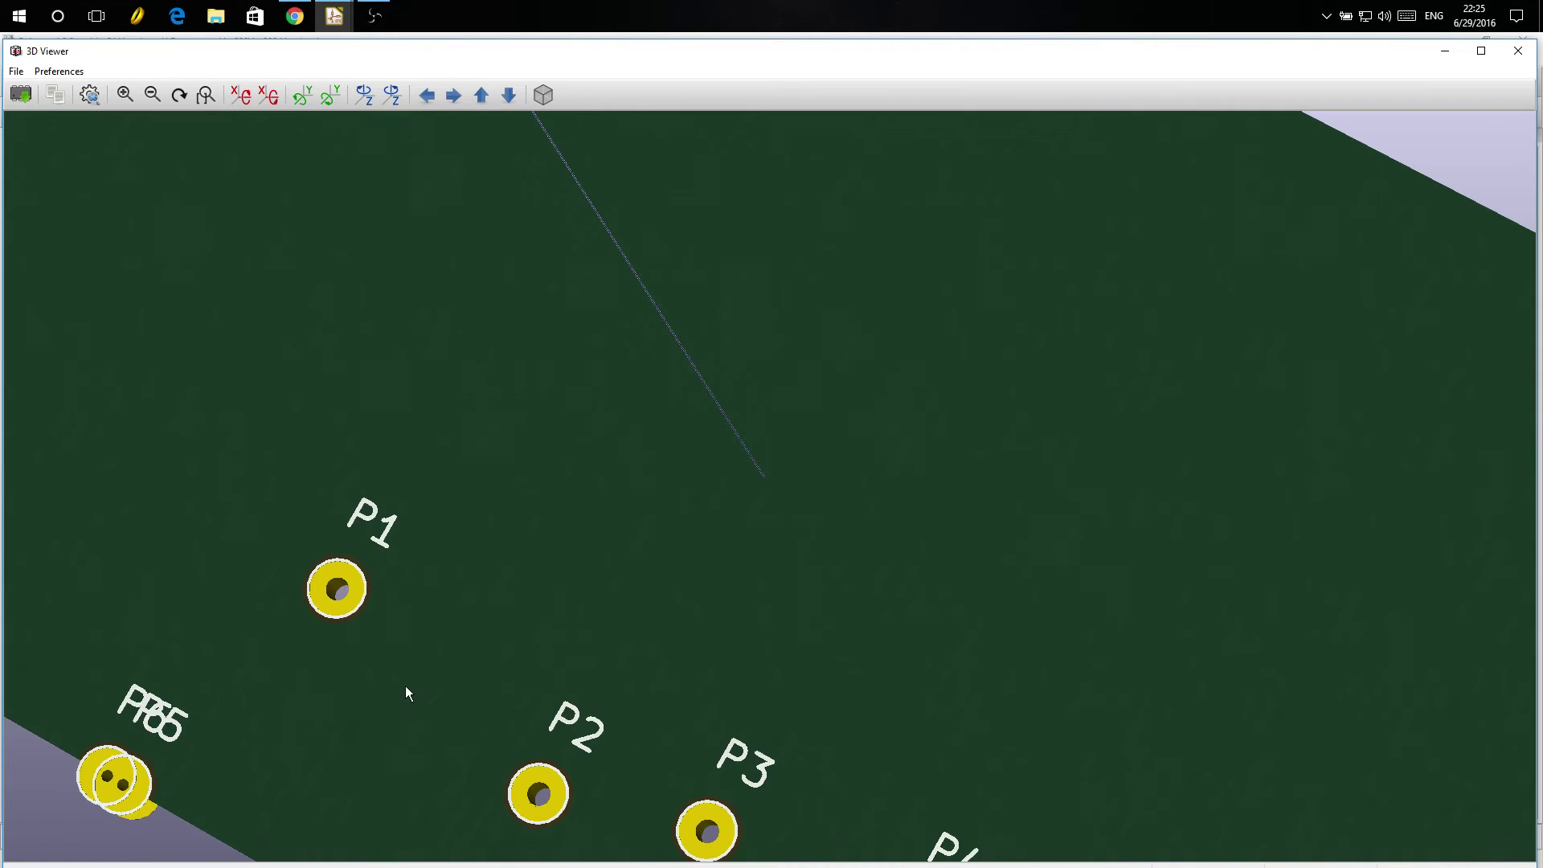
{"action": "middle_click_drag", "start_coordinate": [373, 646], "coordinate": [421, 616]}
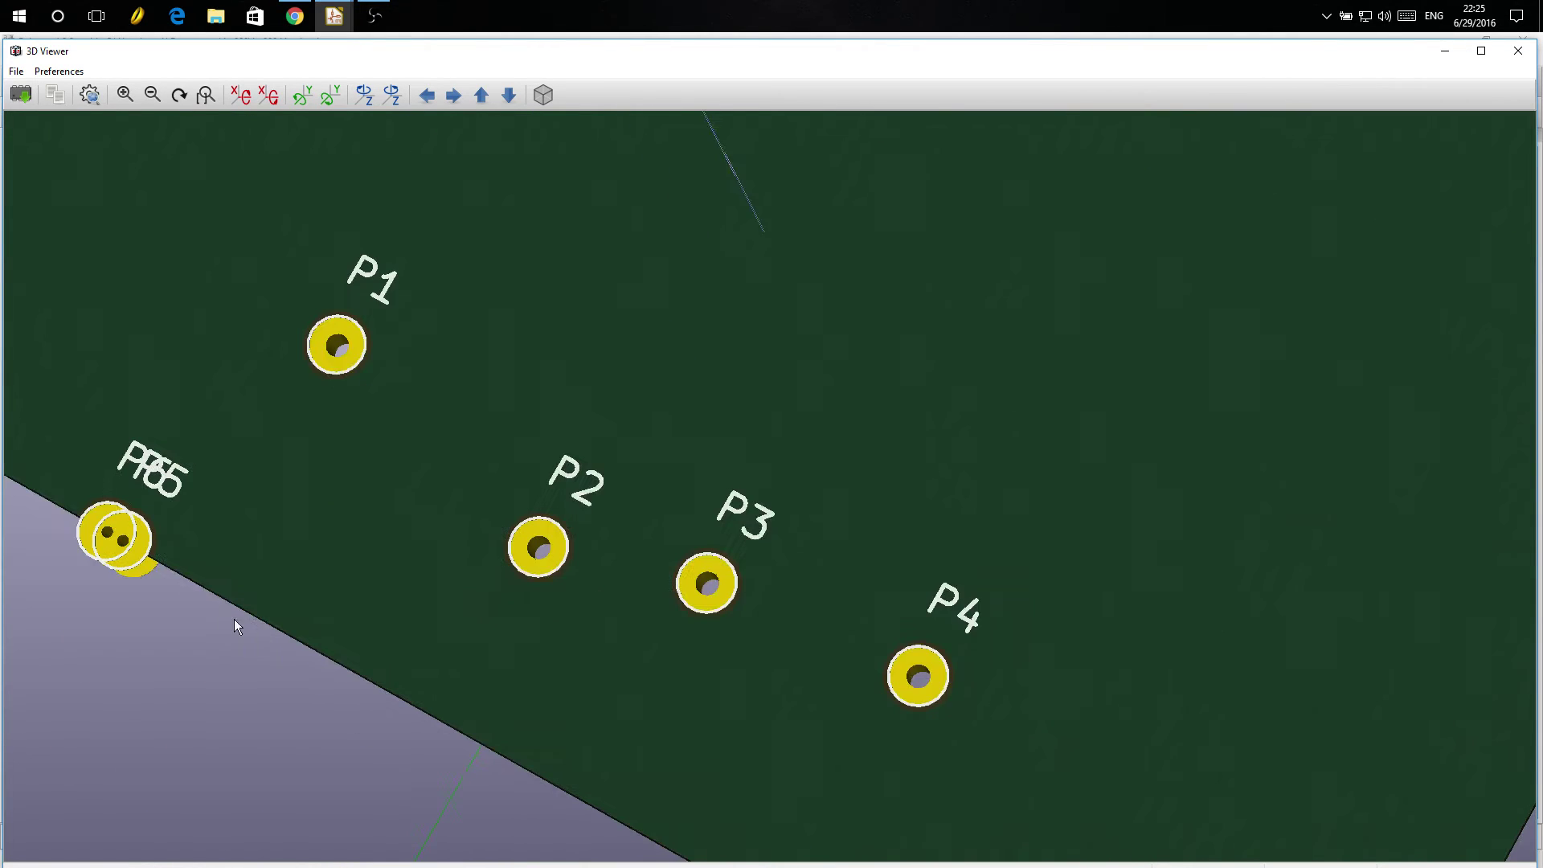
{"action": "left_click_drag", "start_coordinate": [421, 616], "coordinate": [508, 604]}
{"action": "scroll", "coordinate": [488, 608], "scroll_direction": "up", "scroll_amount": 2}
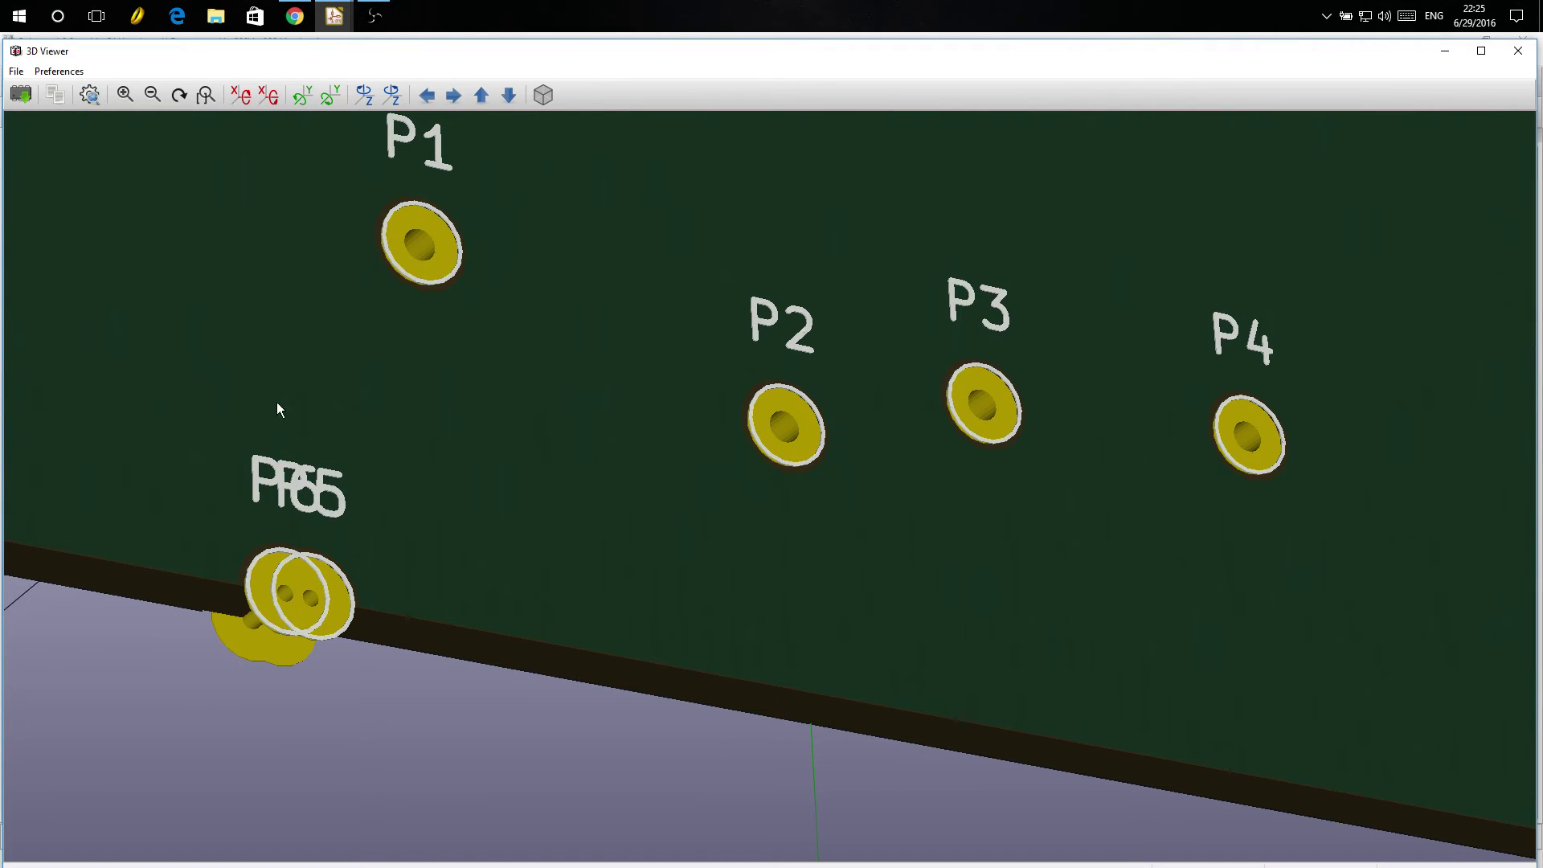
{"action": "scroll", "coordinate": [276, 570], "scroll_direction": "up", "scroll_amount": 1}
{"action": "scroll", "coordinate": [295, 627], "scroll_direction": "down", "scroll_amount": 3}
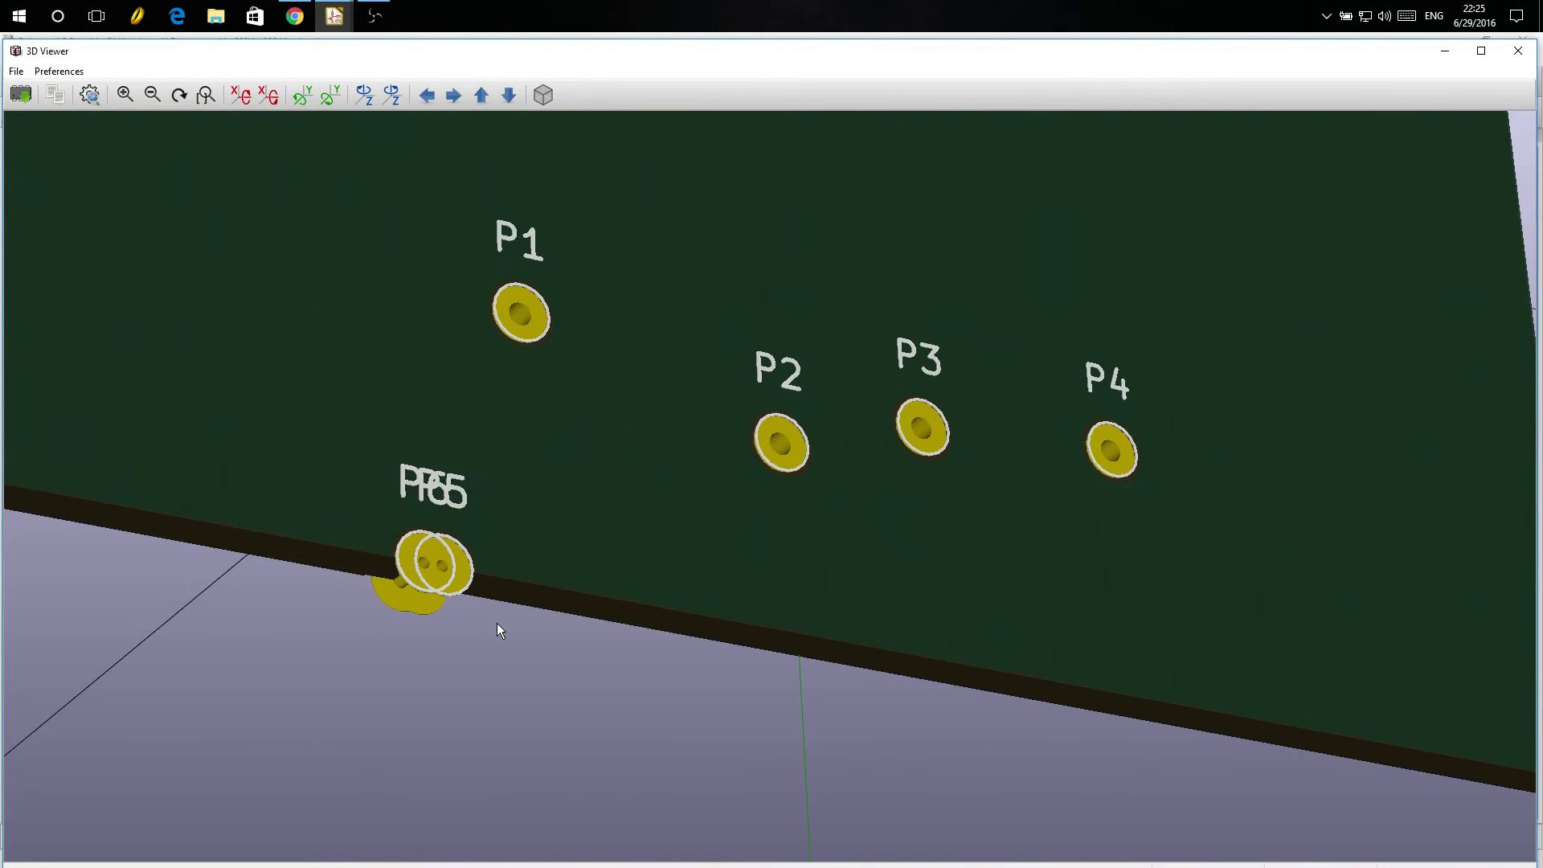
{"action": "mouse_move", "coordinate": [497, 624]}
{"action": "left_mouse_down"}
{"action": "mouse_move", "coordinate": [216, 533]}
{"action": "mouse_move", "coordinate": [641, 522]}
{"action": "left_mouse_up"}
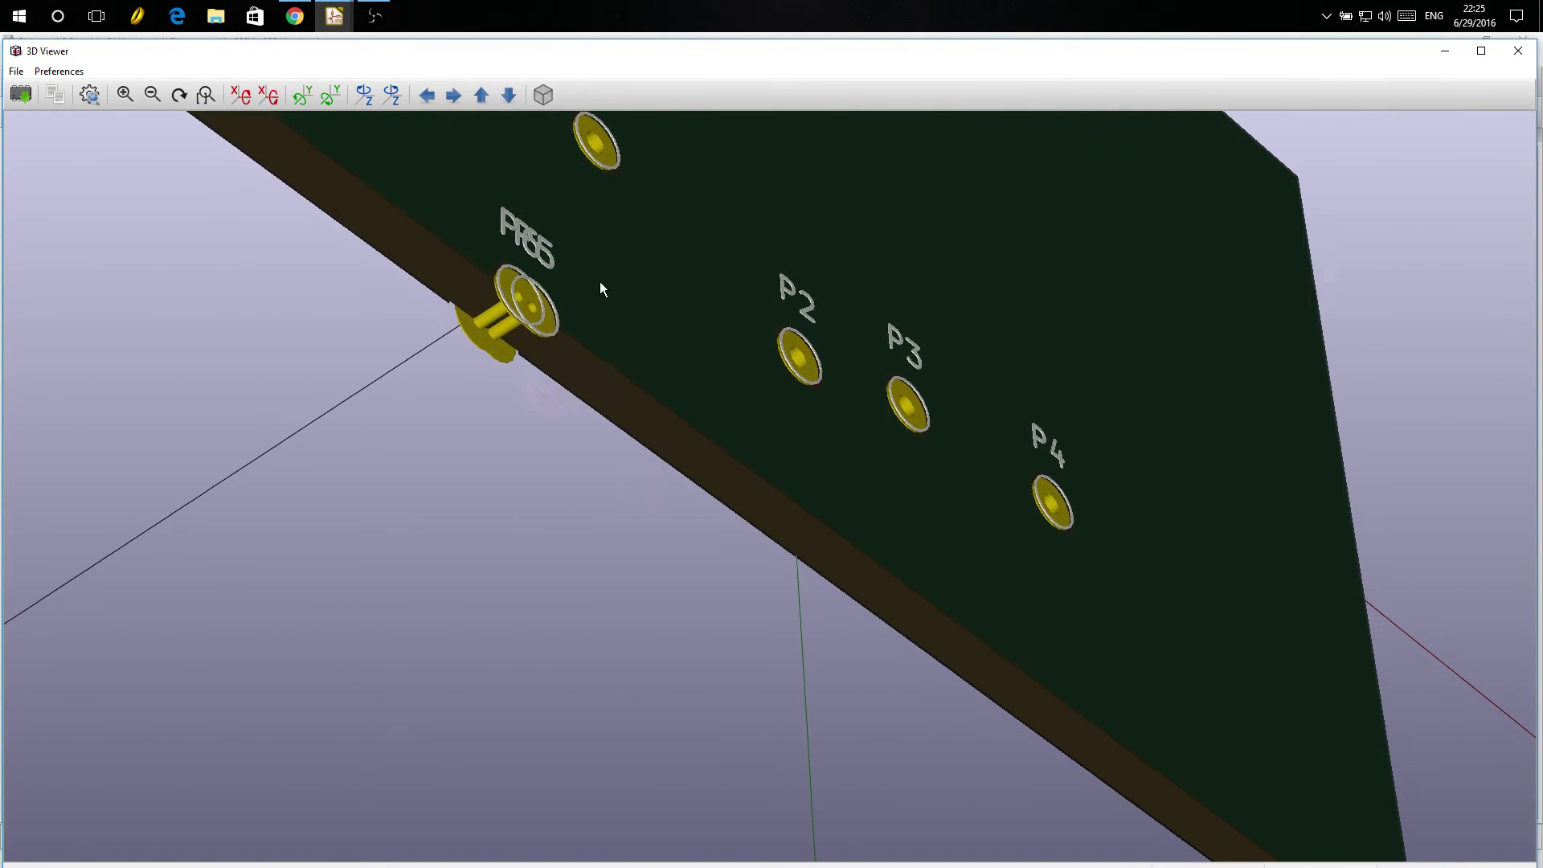
{"action": "left_click_drag", "start_coordinate": [577, 311], "coordinate": [171, 395]}
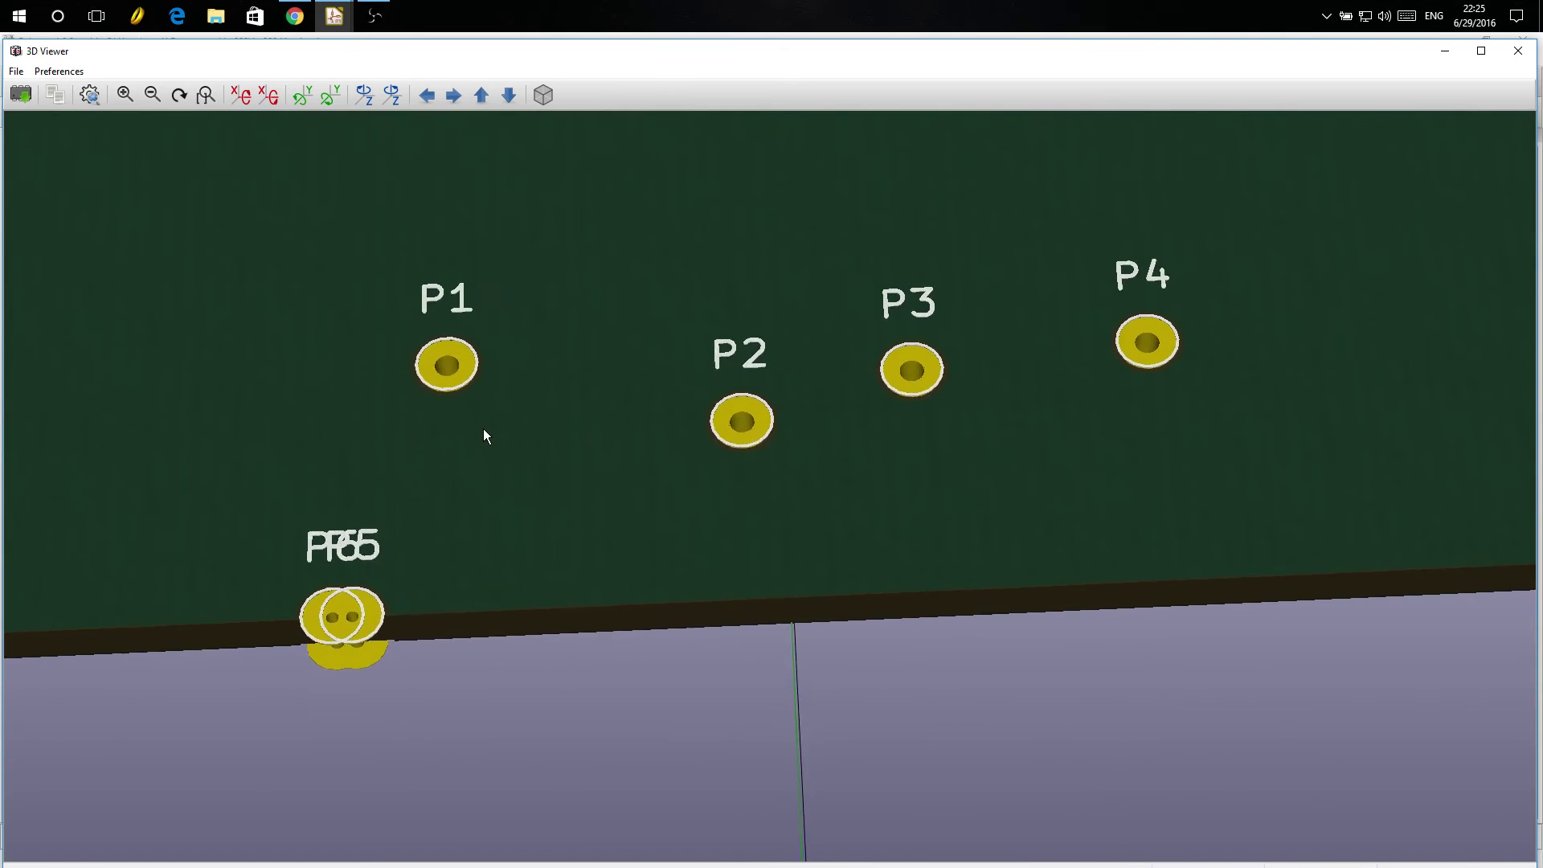
{"action": "mouse_move", "coordinate": [500, 435]}
{"action": "left_mouse_down"}
{"action": "mouse_move", "coordinate": [376, 599]}
{"action": "mouse_move", "coordinate": [535, 444]}
{"action": "left_mouse_up"}
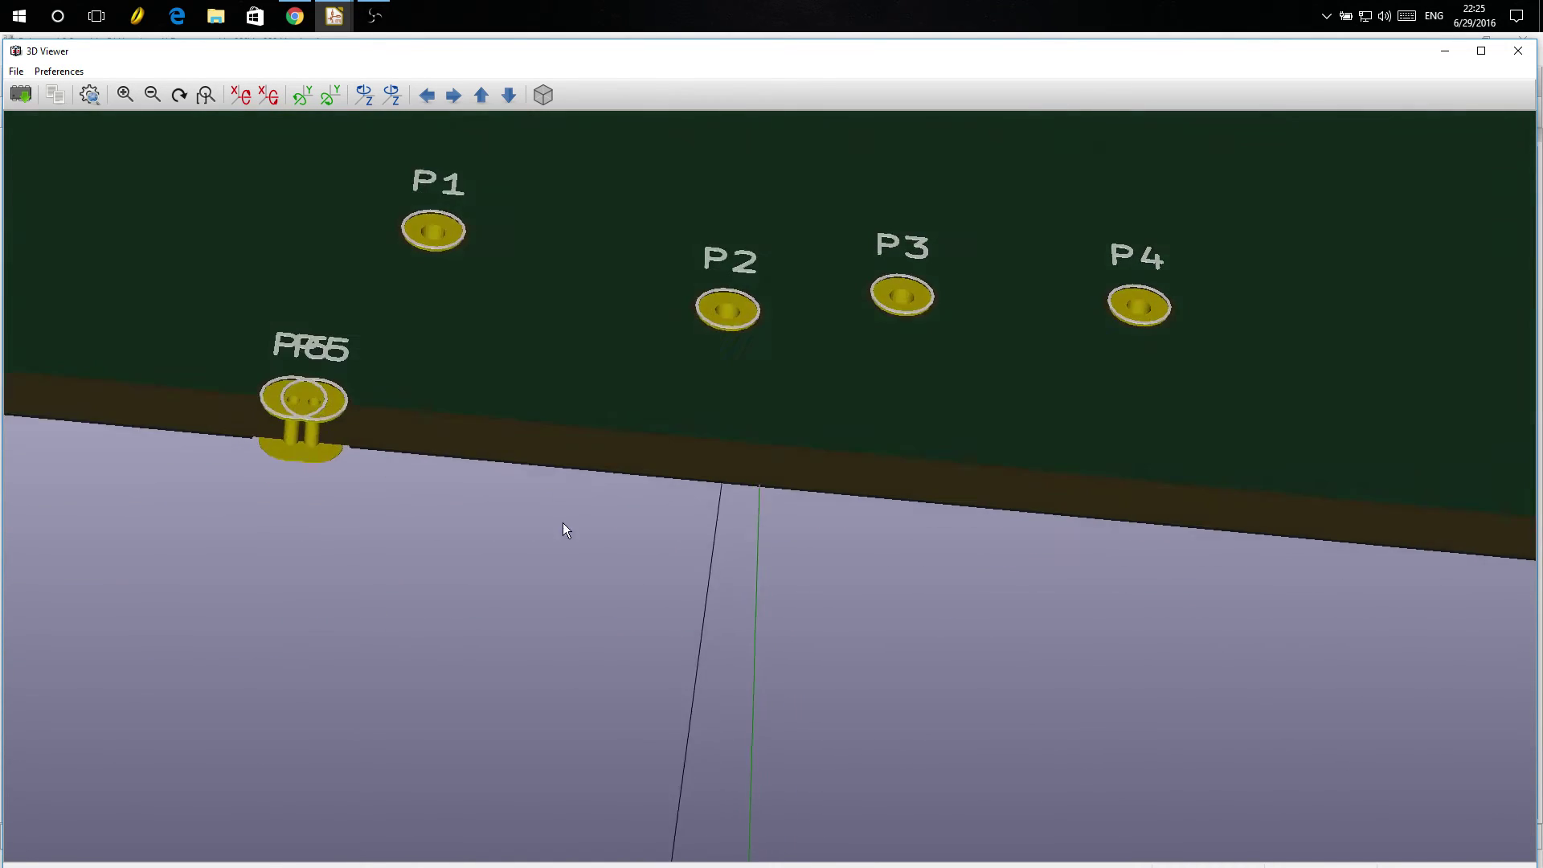
{"action": "scroll", "coordinate": [286, 248], "scroll_direction": "up", "scroll_amount": 2}
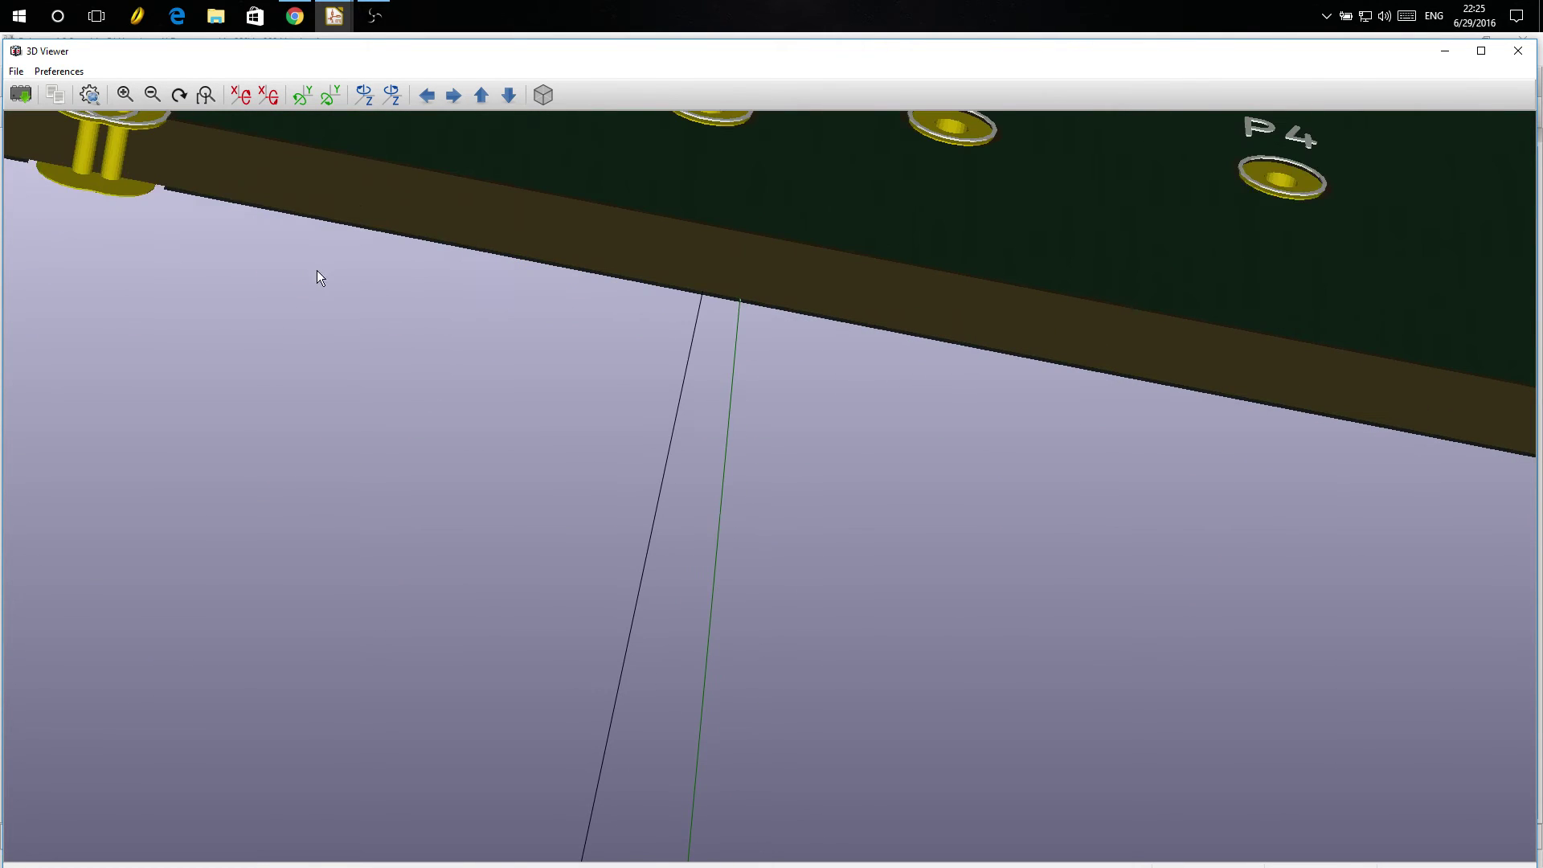
Step: Measure the 0.635 mm pad-centre spacing on the Margin layer, then discard the dimension
{"action": "left_click", "coordinate": [1519, 51]}
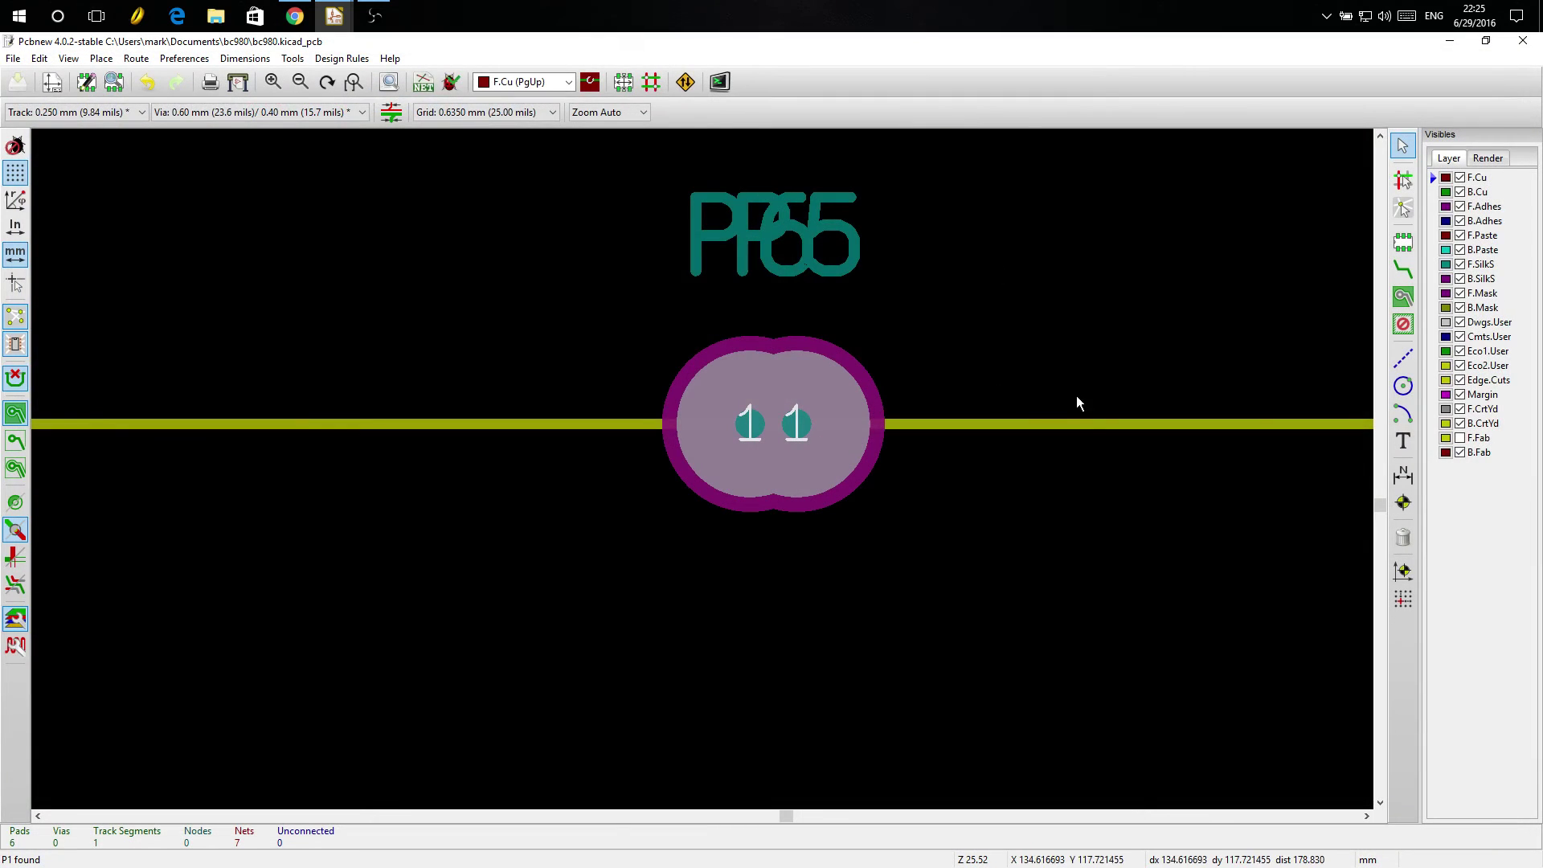
{"action": "left_click", "coordinate": [1402, 476]}
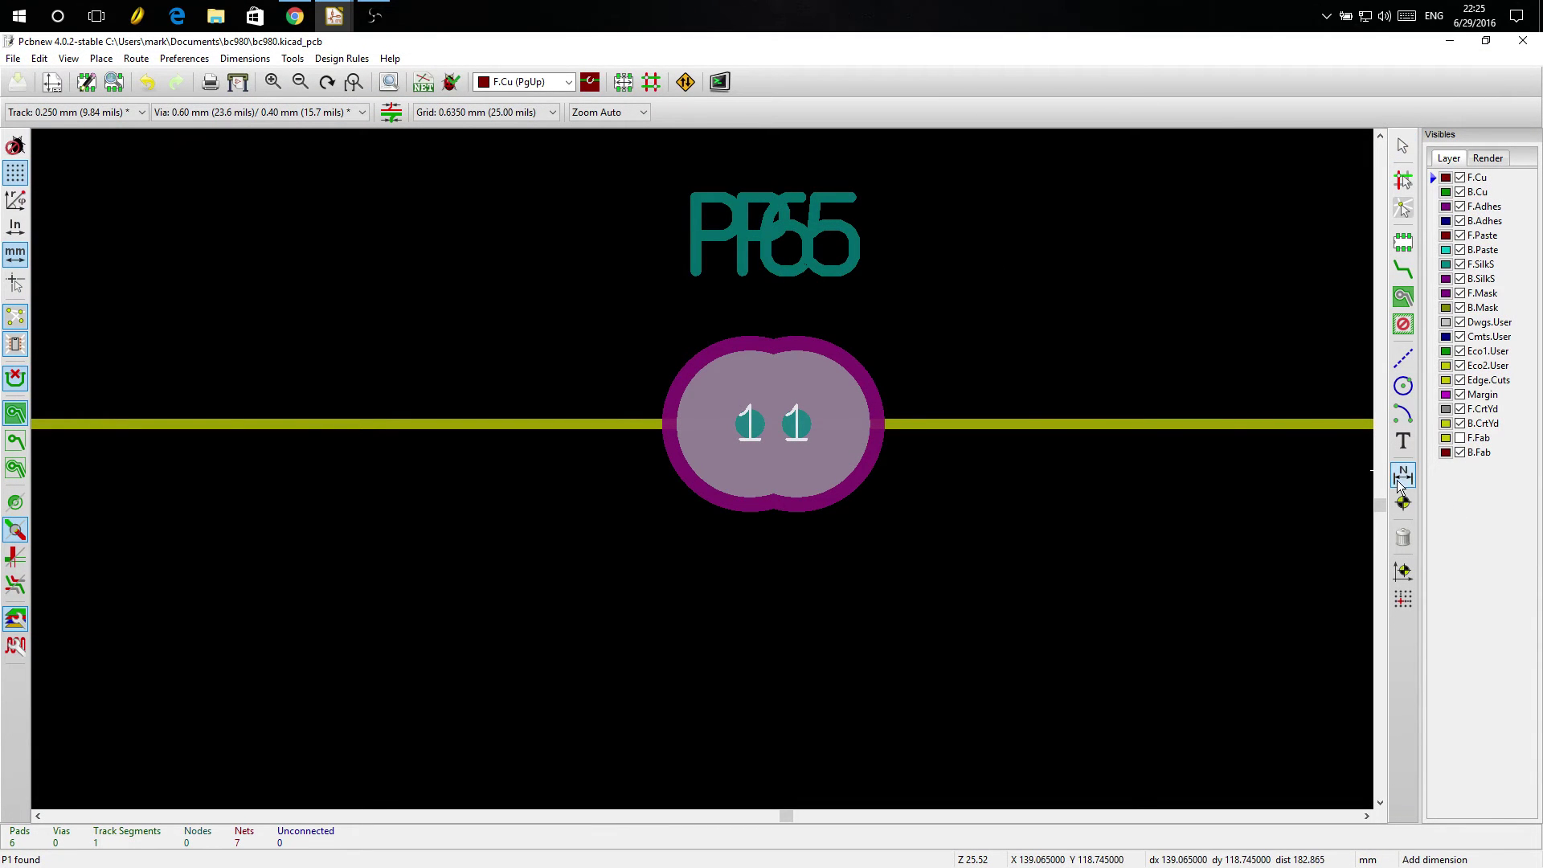
{"action": "left_click", "coordinate": [567, 82]}
{"action": "left_click", "coordinate": [507, 290]}
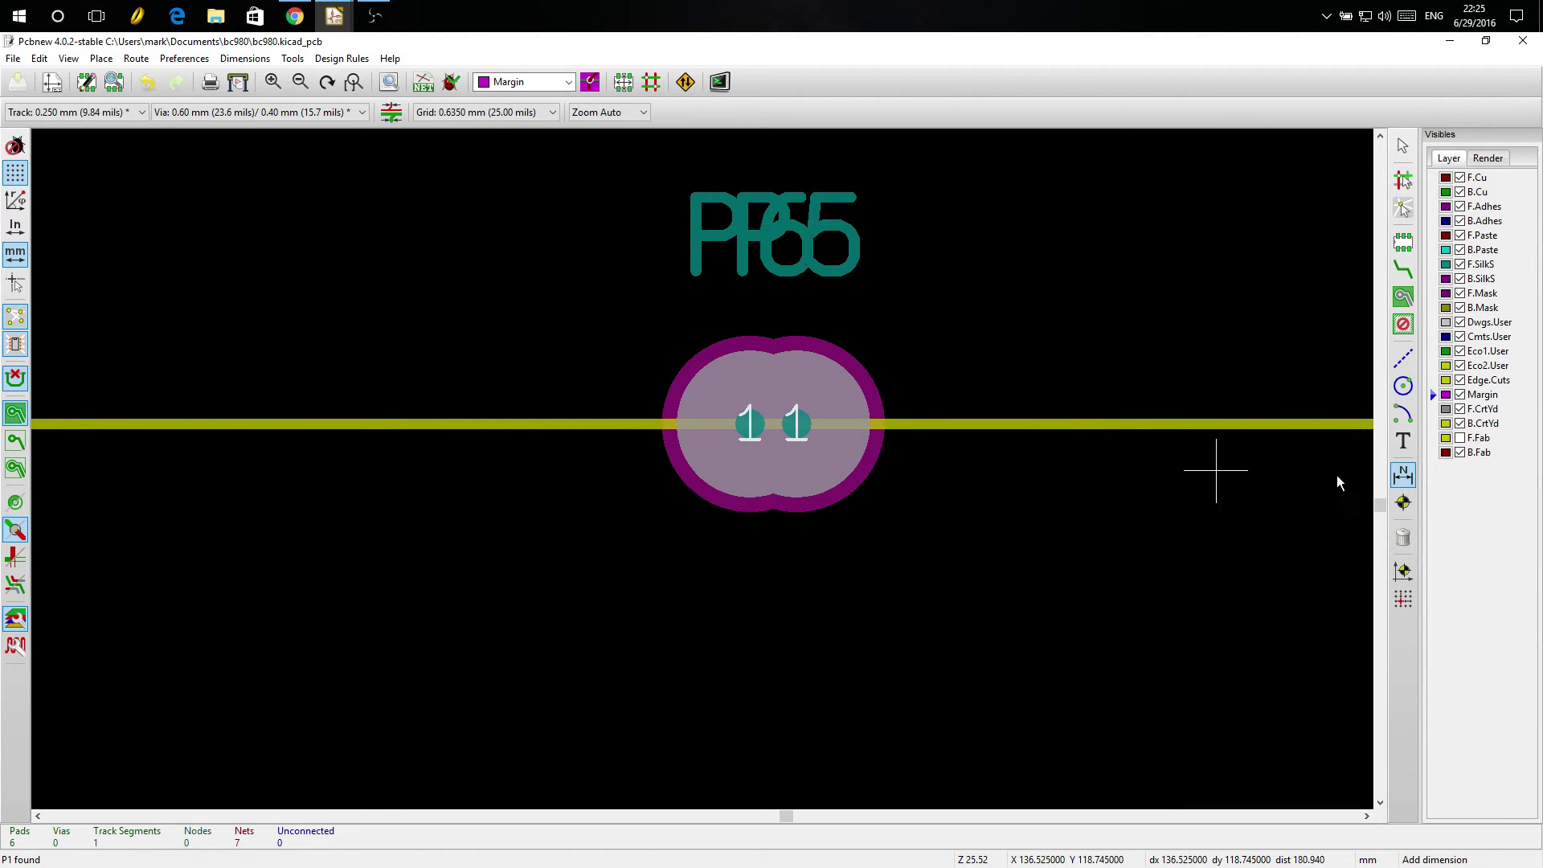
{"action": "left_click", "coordinate": [752, 444]}
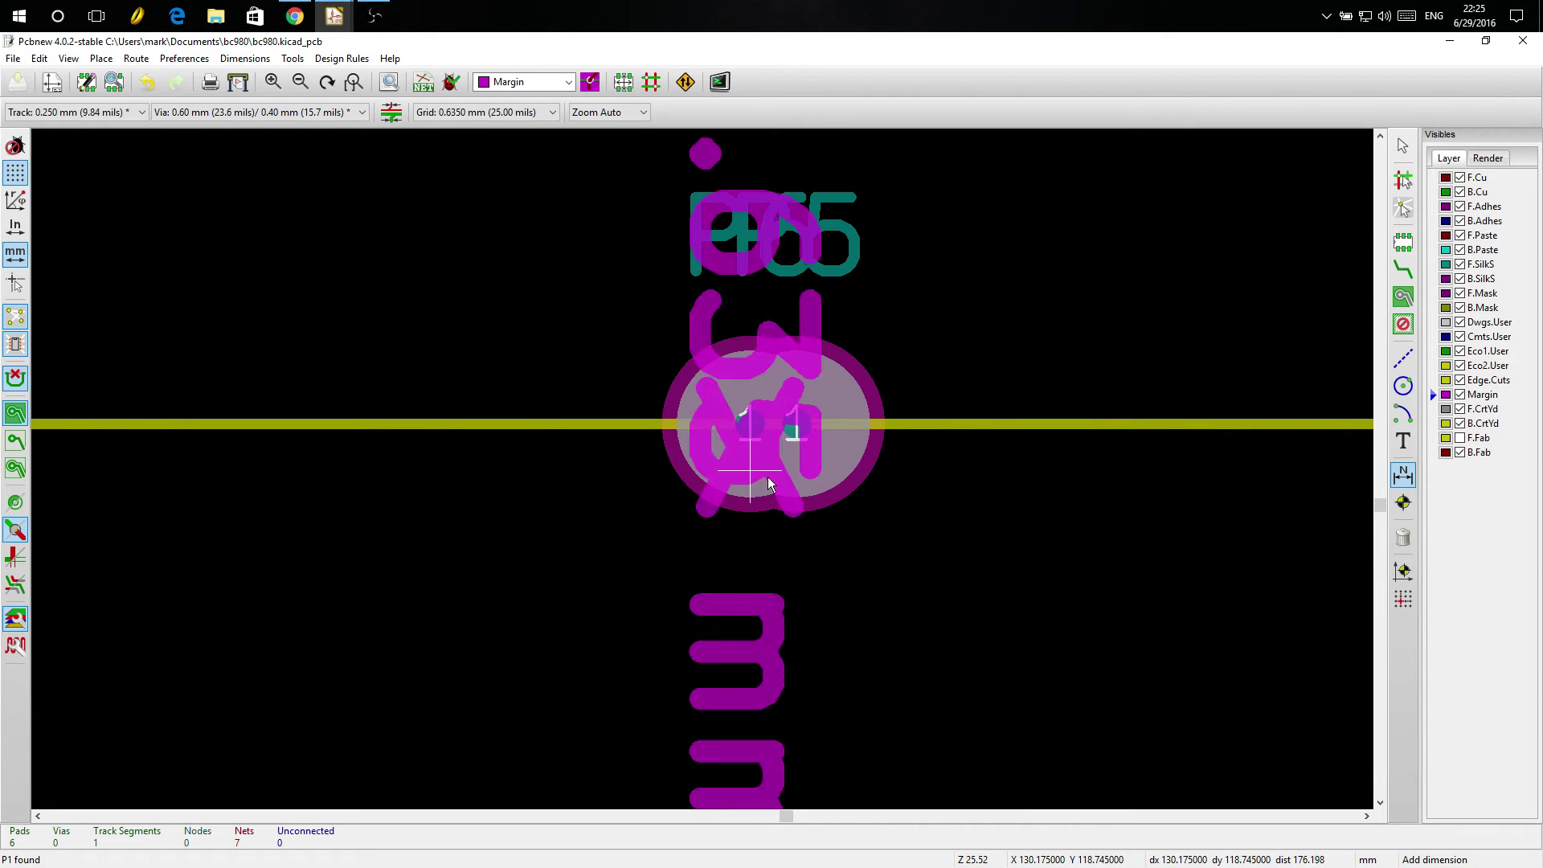
{"action": "left_click", "coordinate": [798, 438]}
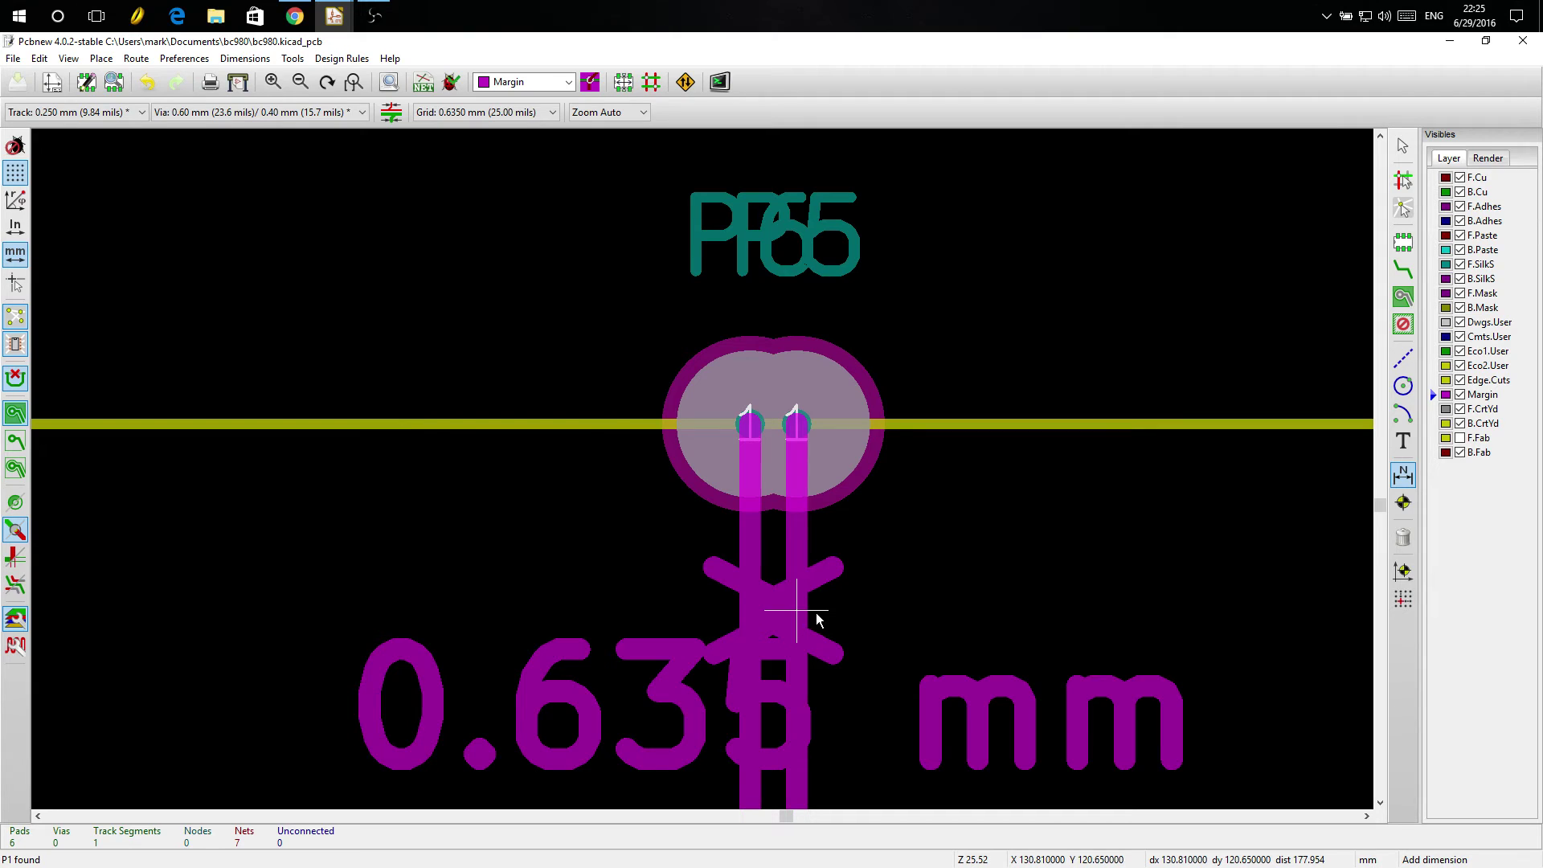
{"action": "key", "text": "Escape"}
{"action": "key", "text": "Escape"}
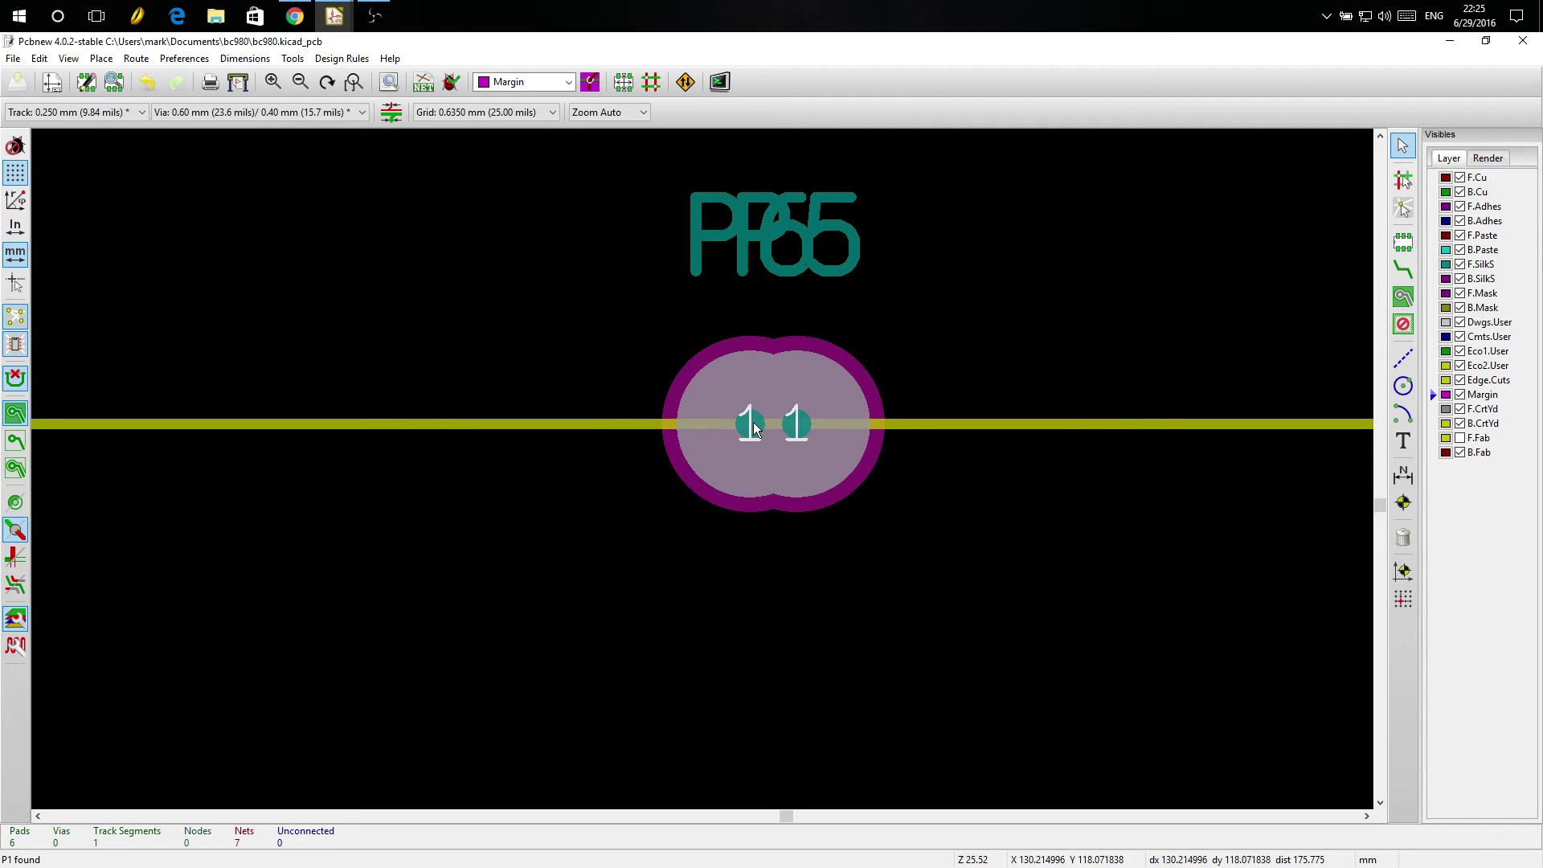
{"action": "key", "text": "m"}
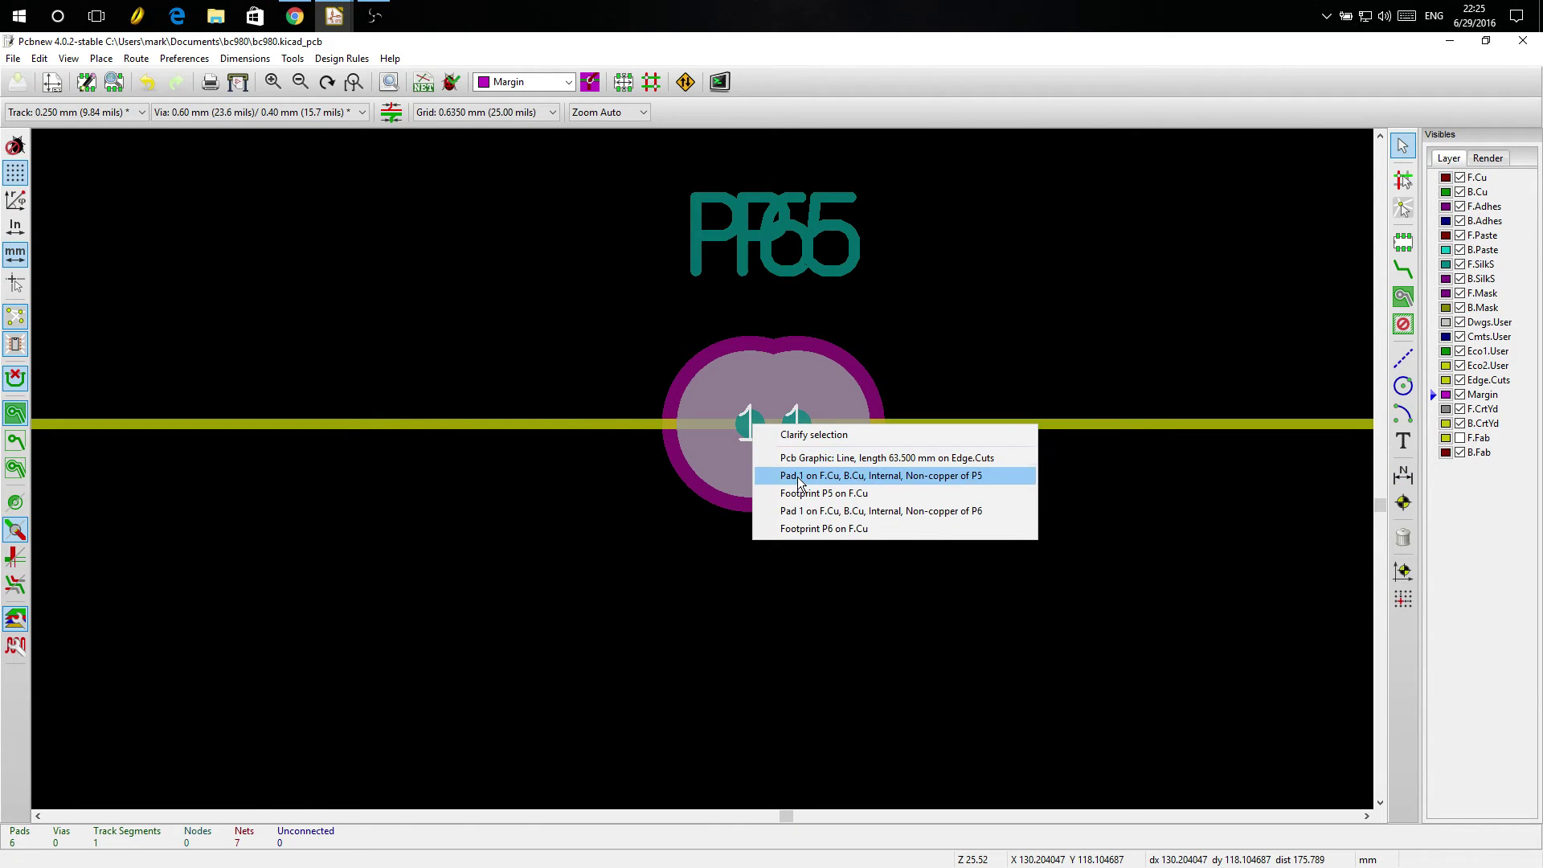
Step: Place P5 overlapping P6 on the board edge, then start and cancel a measurement
{"action": "left_click", "coordinate": [881, 477]}
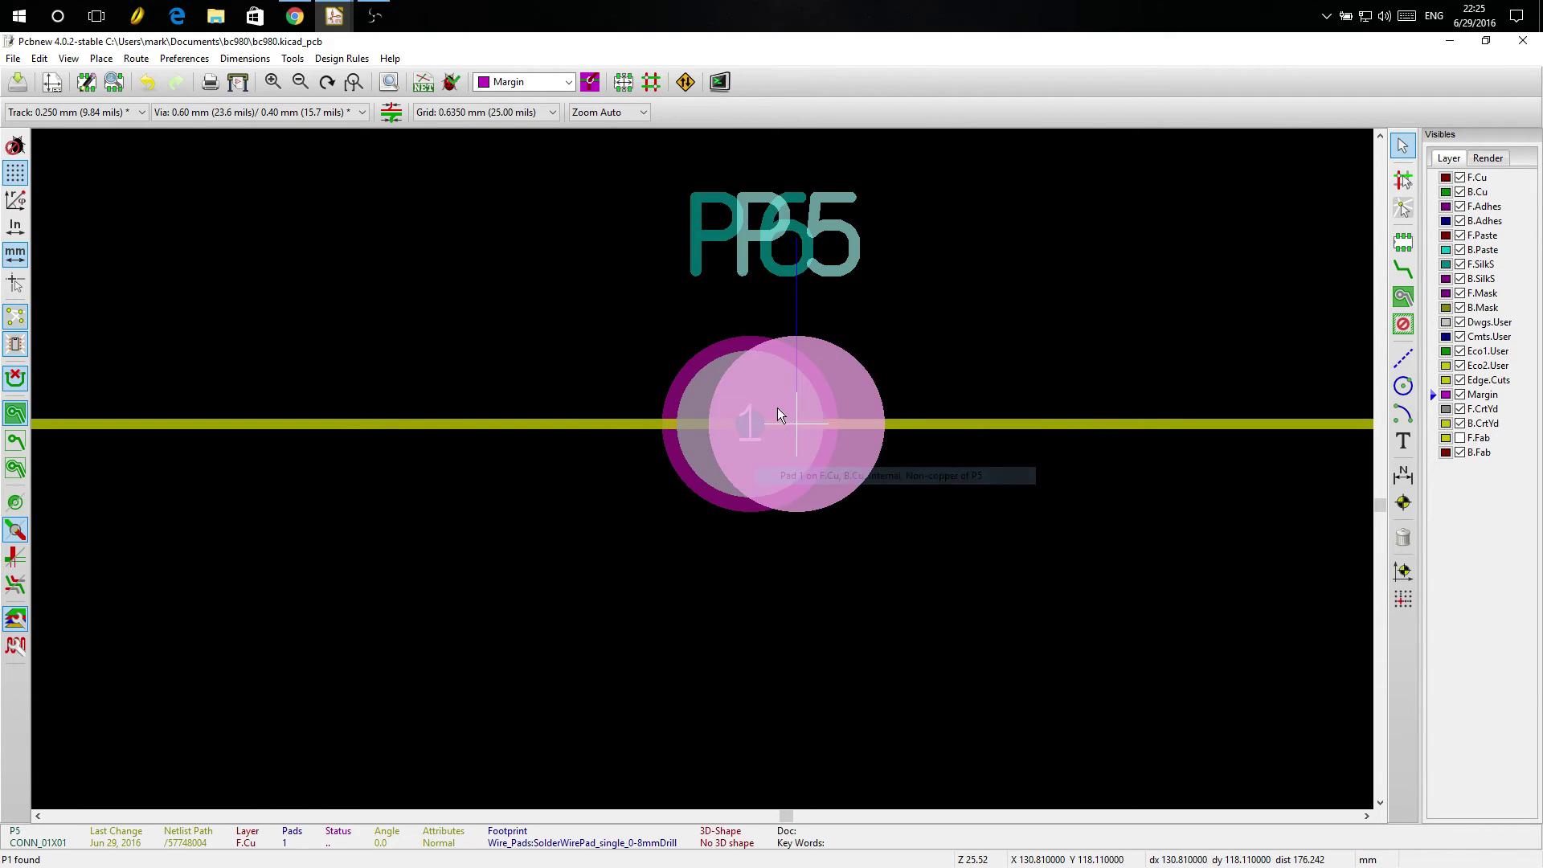
{"action": "left_click", "coordinate": [844, 415]}
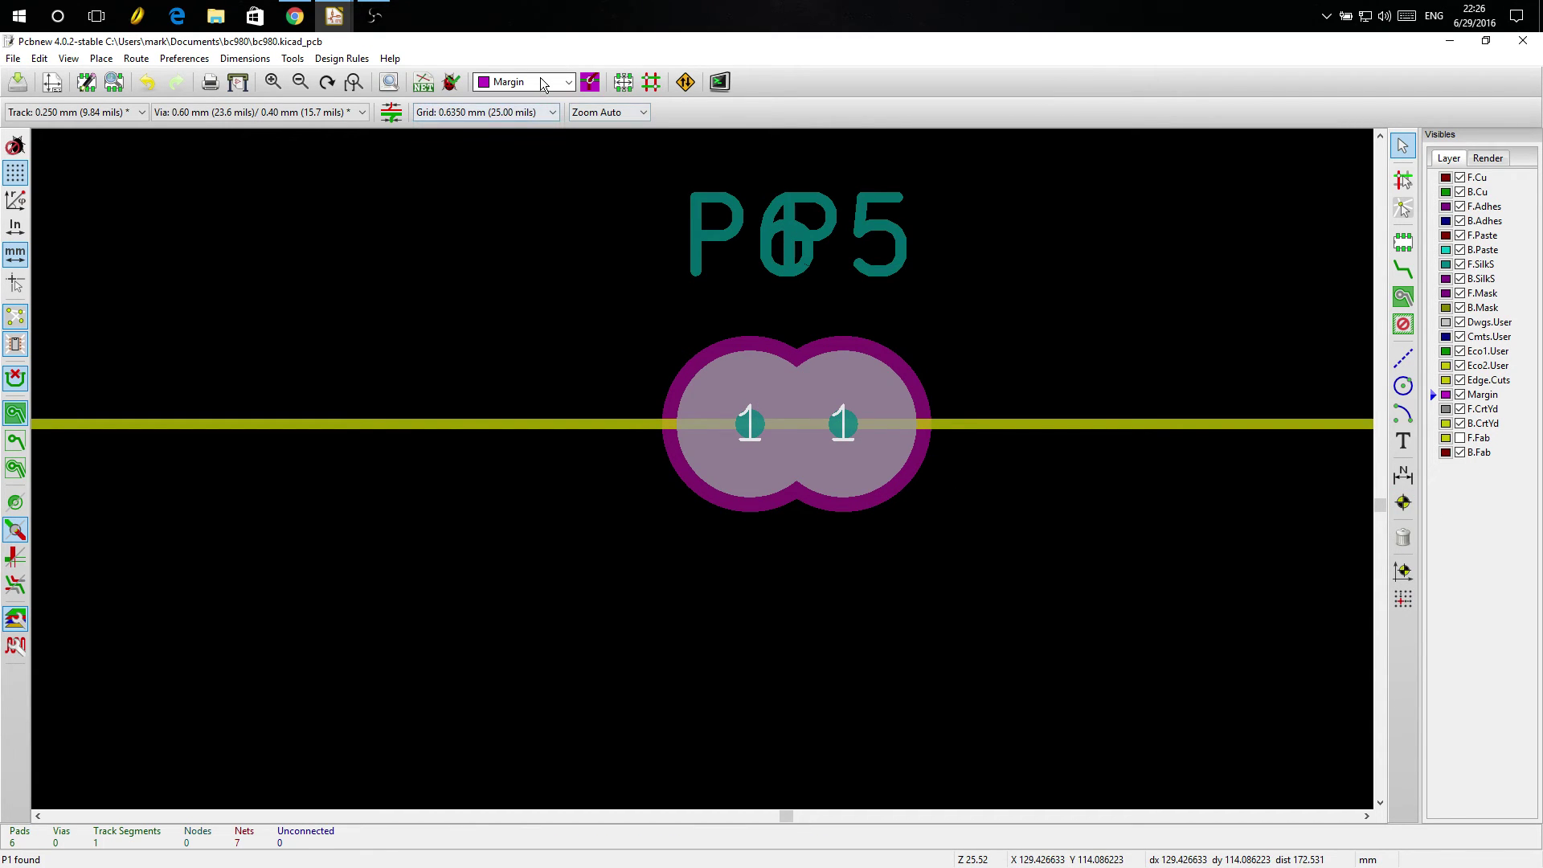
{"action": "left_click", "coordinate": [1404, 473]}
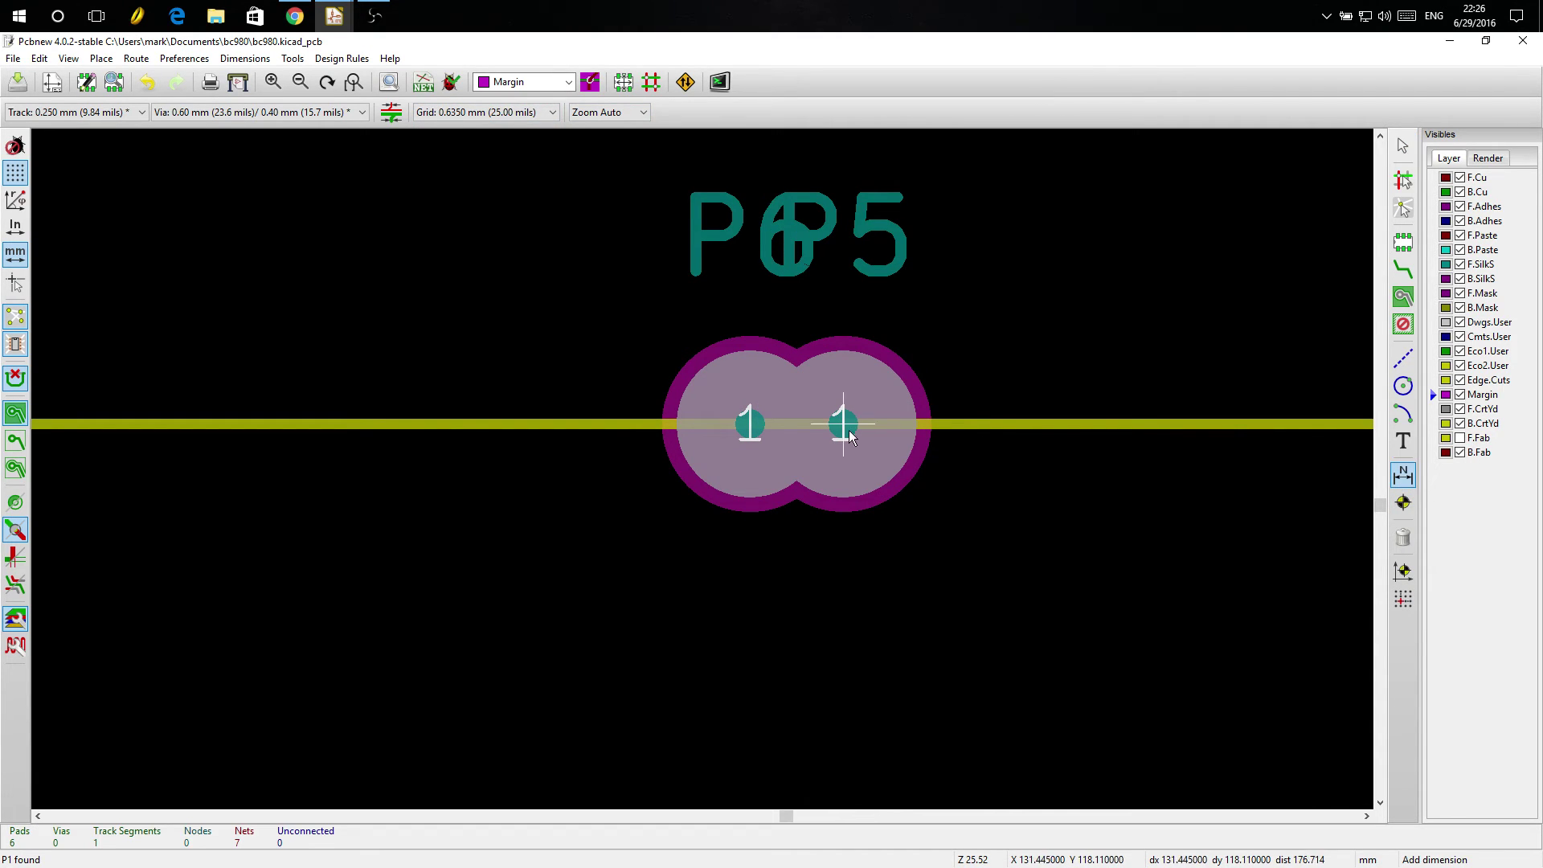
{"action": "left_click", "coordinate": [759, 429]}
{"action": "key", "text": "Escape"}
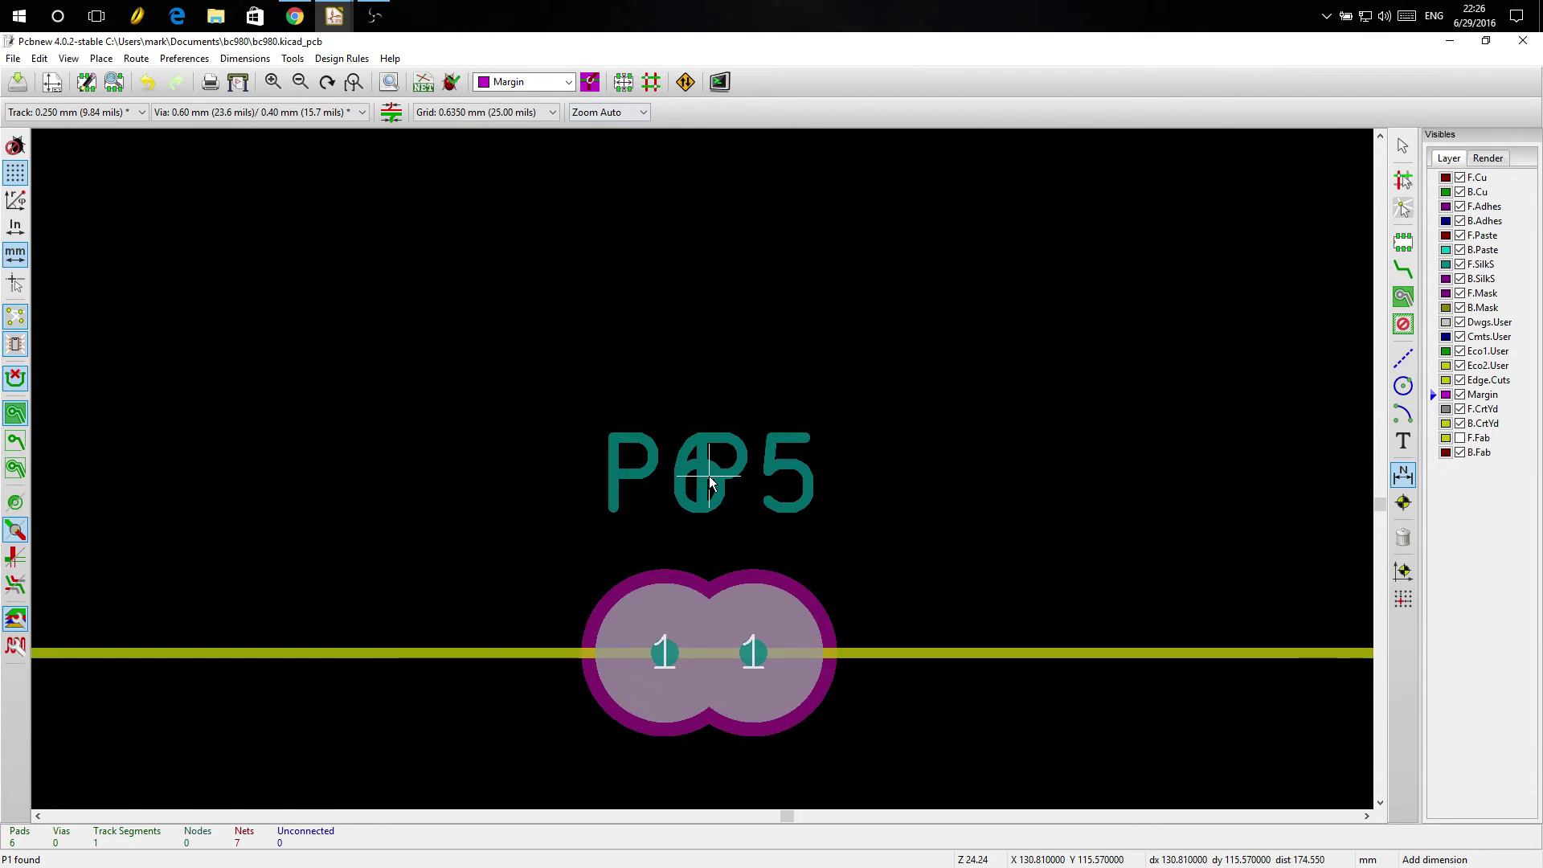
{"action": "scroll", "coordinate": [723, 458], "scroll_direction": "down", "scroll_amount": 2}
{"action": "scroll", "coordinate": [708, 711], "scroll_direction": "up", "scroll_amount": 1}
{"action": "scroll", "coordinate": [719, 295], "scroll_direction": "up", "scroll_amount": 1, "text": "shift"}
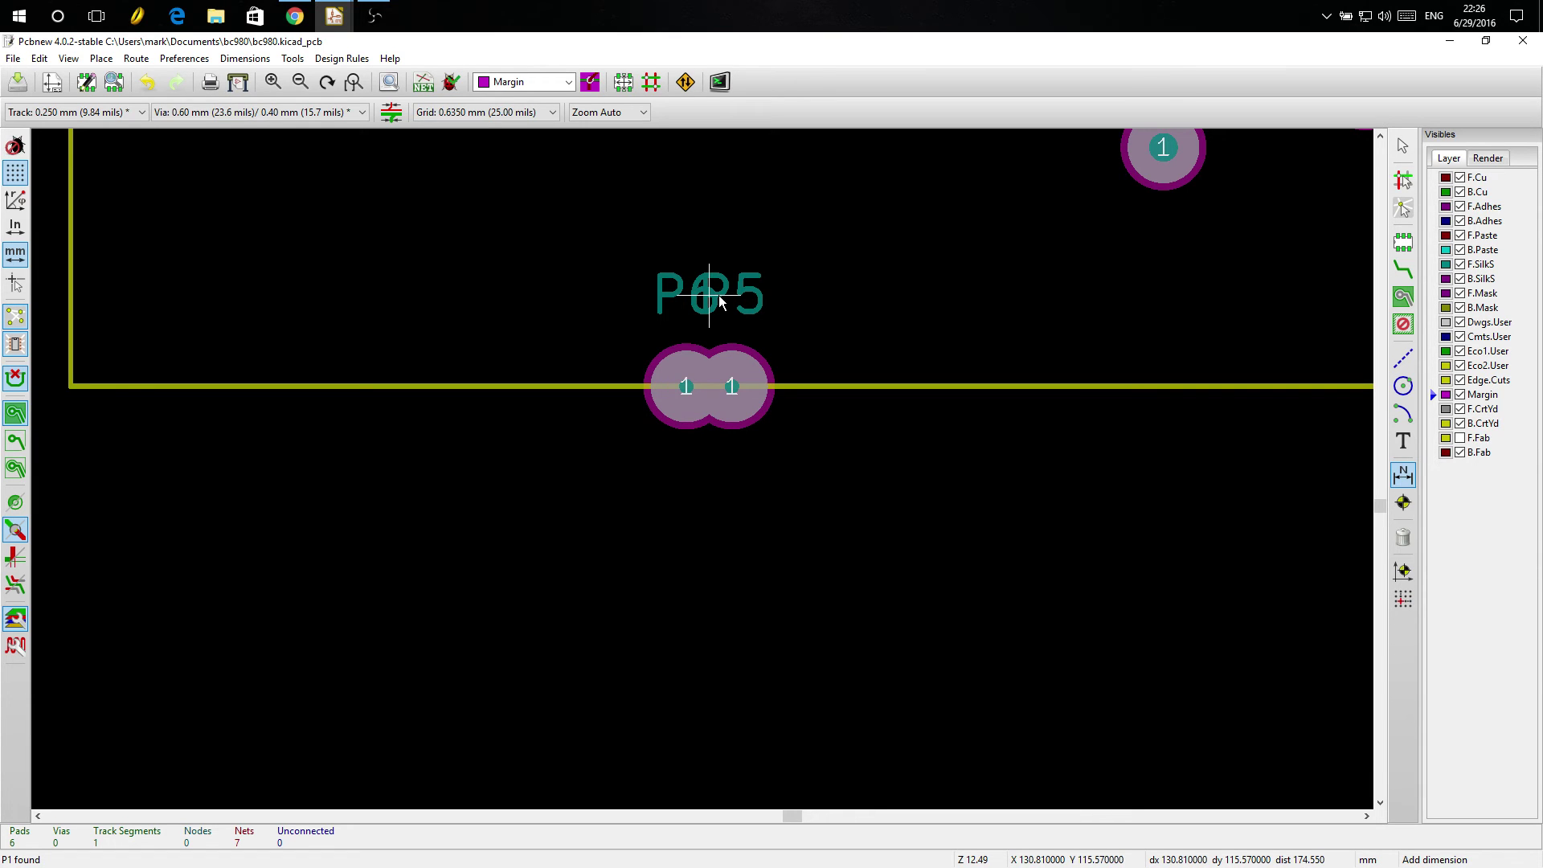
{"action": "scroll", "coordinate": [651, 193], "scroll_direction": "up", "scroll_amount": 2, "text": "shift"}
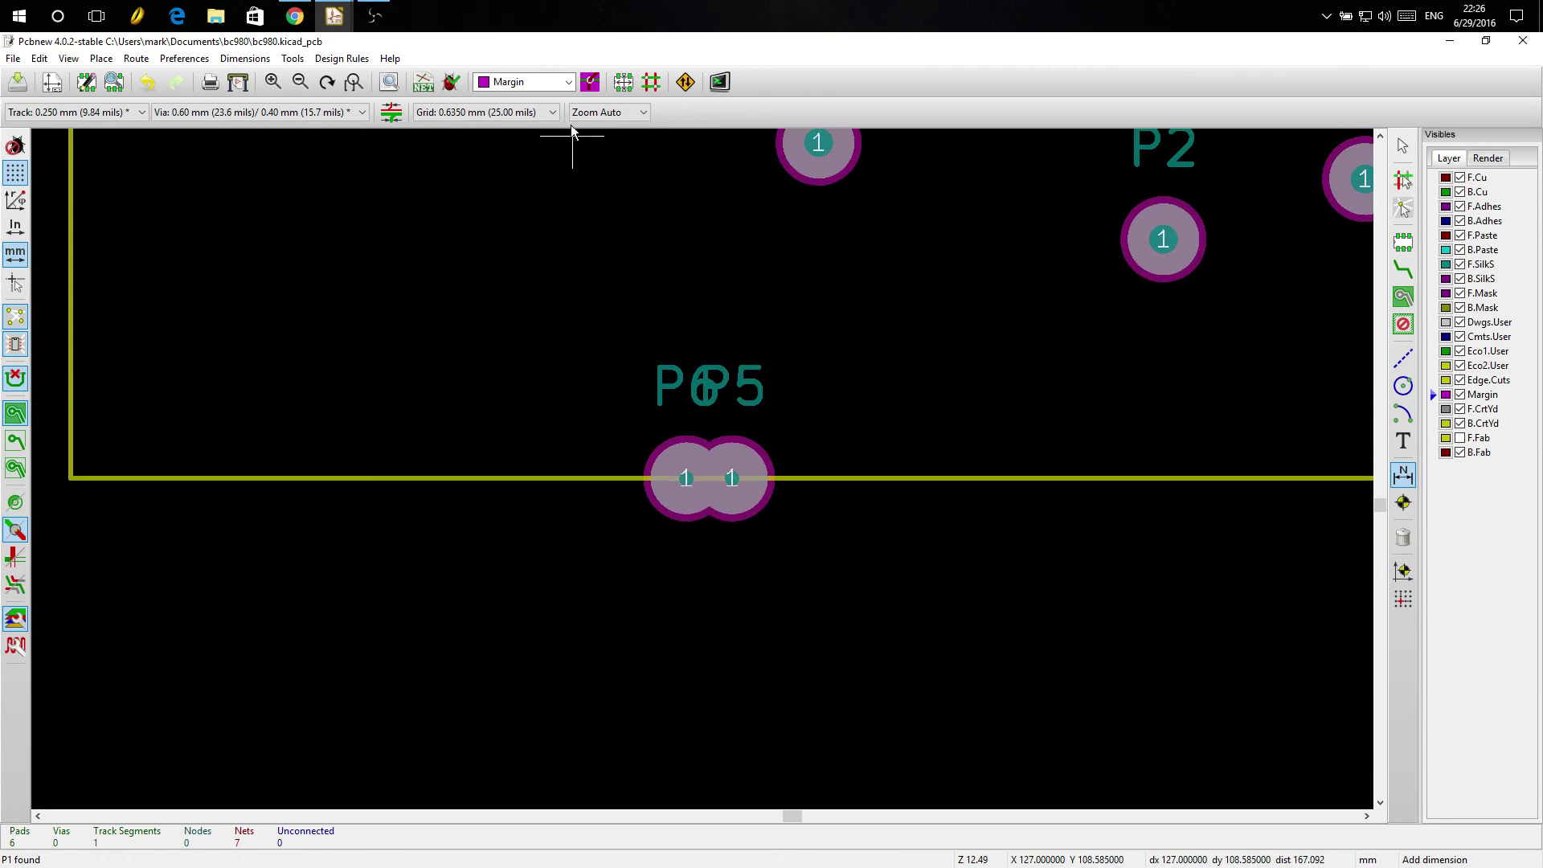
{"action": "scroll", "coordinate": [571, 125], "scroll_direction": "up", "scroll_amount": 1, "text": "shift"}
Step: Set the grid to 0.2540 mm (10.00 mils)
{"action": "left_click", "coordinate": [552, 112]}
{"action": "left_click", "coordinate": [507, 229]}
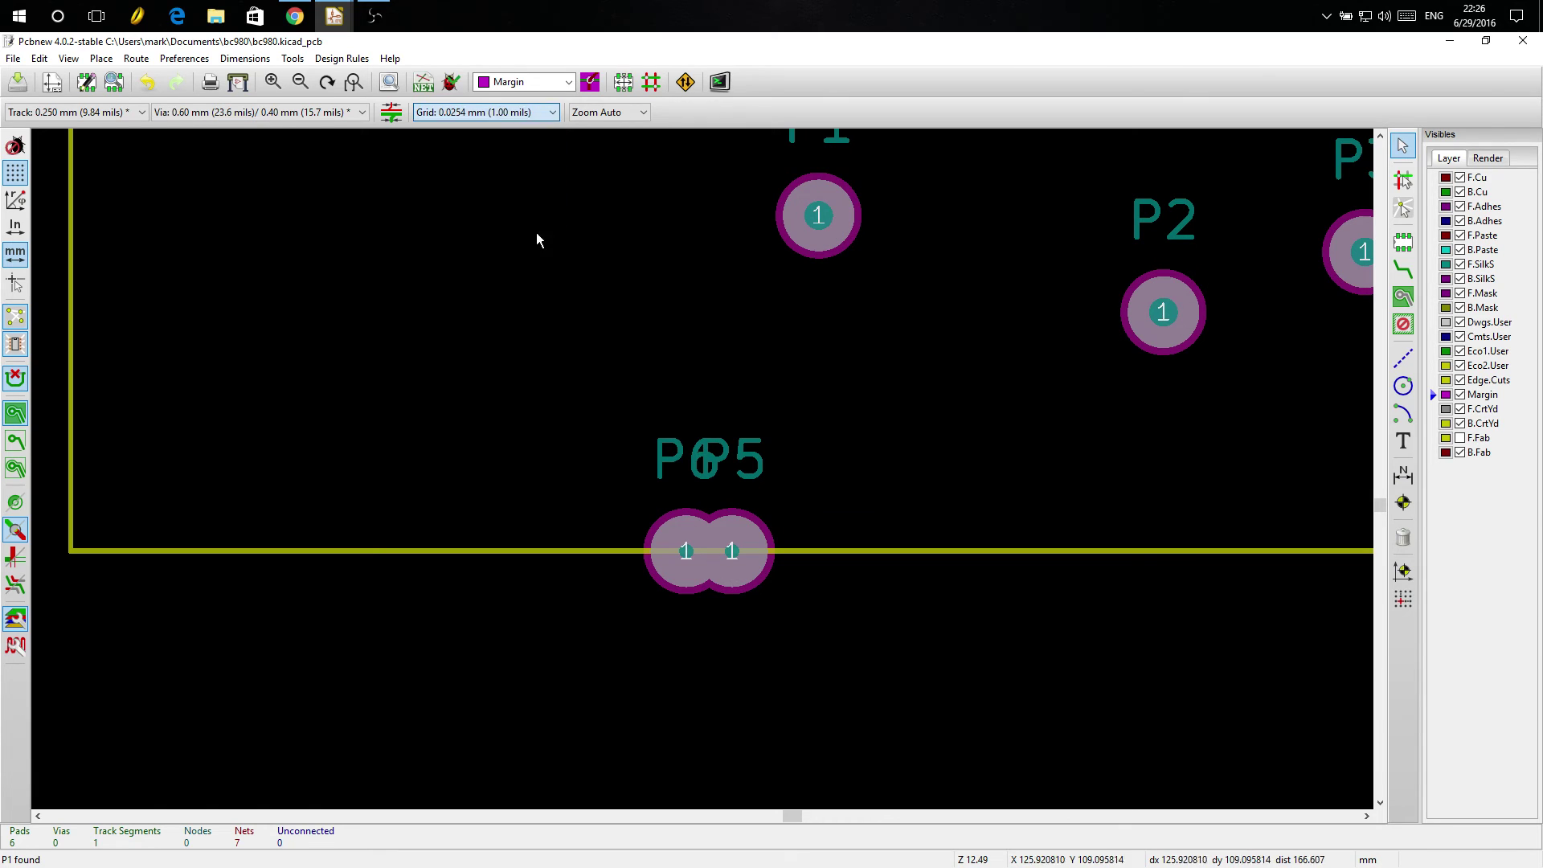
{"action": "left_click", "coordinate": [553, 112]}
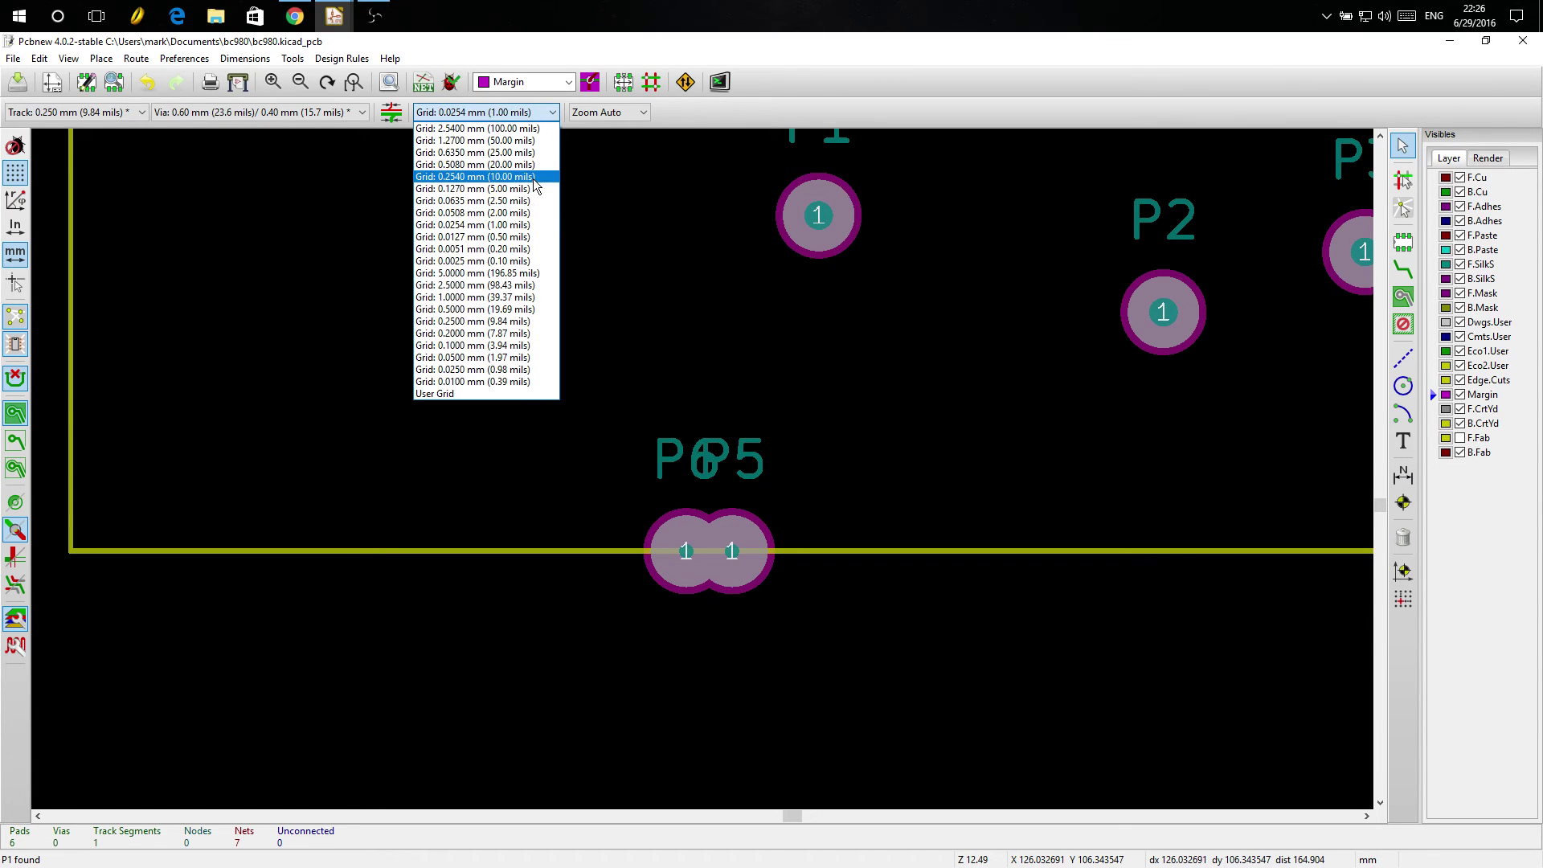
{"action": "left_click", "coordinate": [532, 177]}
{"action": "scroll", "coordinate": [639, 513], "scroll_direction": "up", "scroll_amount": 1}
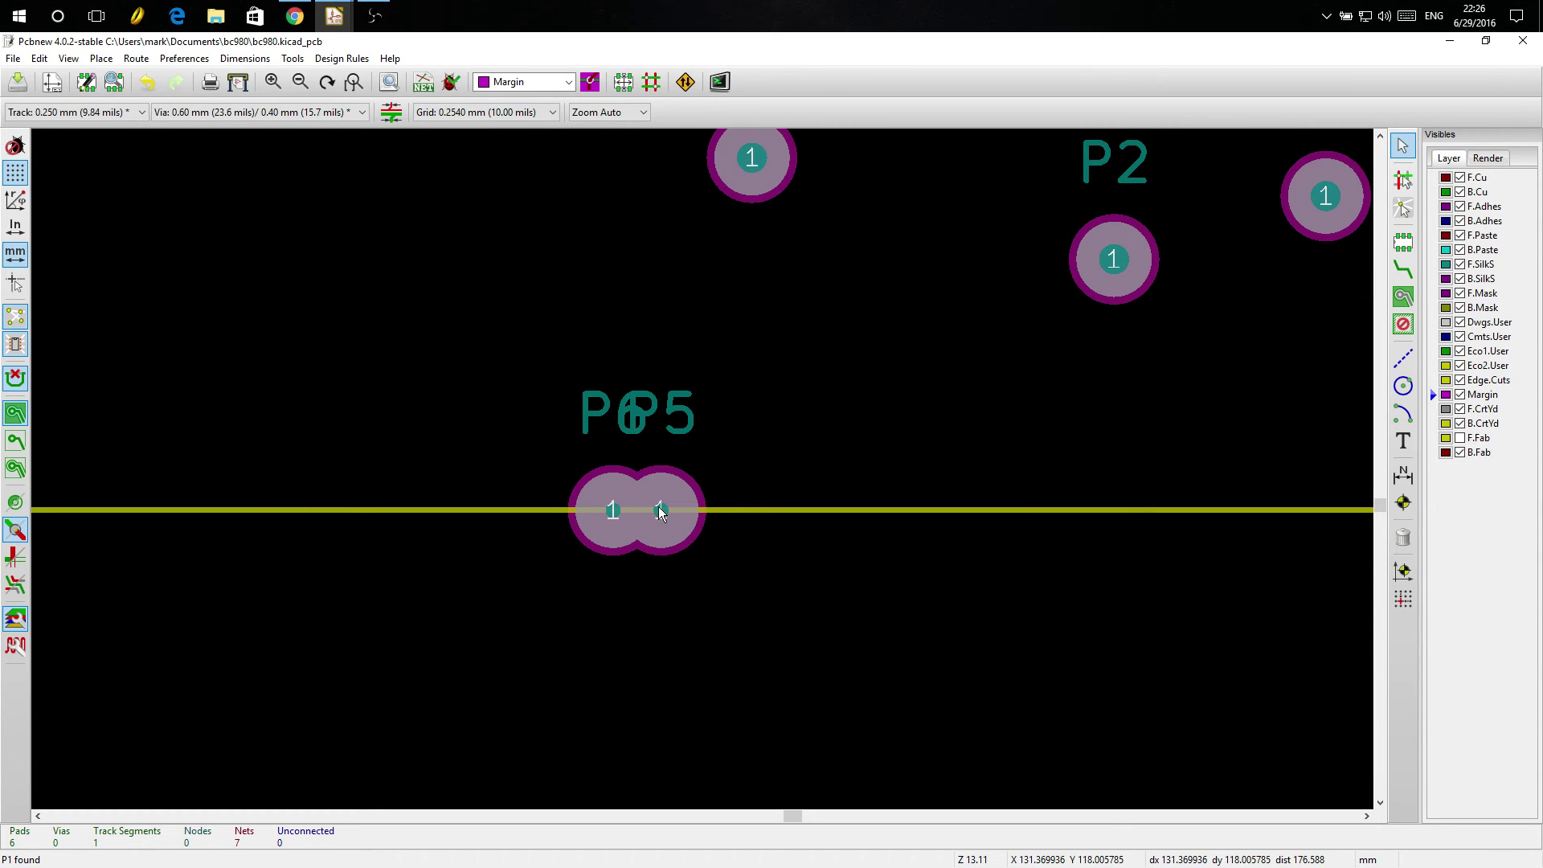
Step: Move P5 twice to drop it closer to P6
{"action": "key", "text": "m"}
{"action": "left_click", "coordinate": [784, 537]}
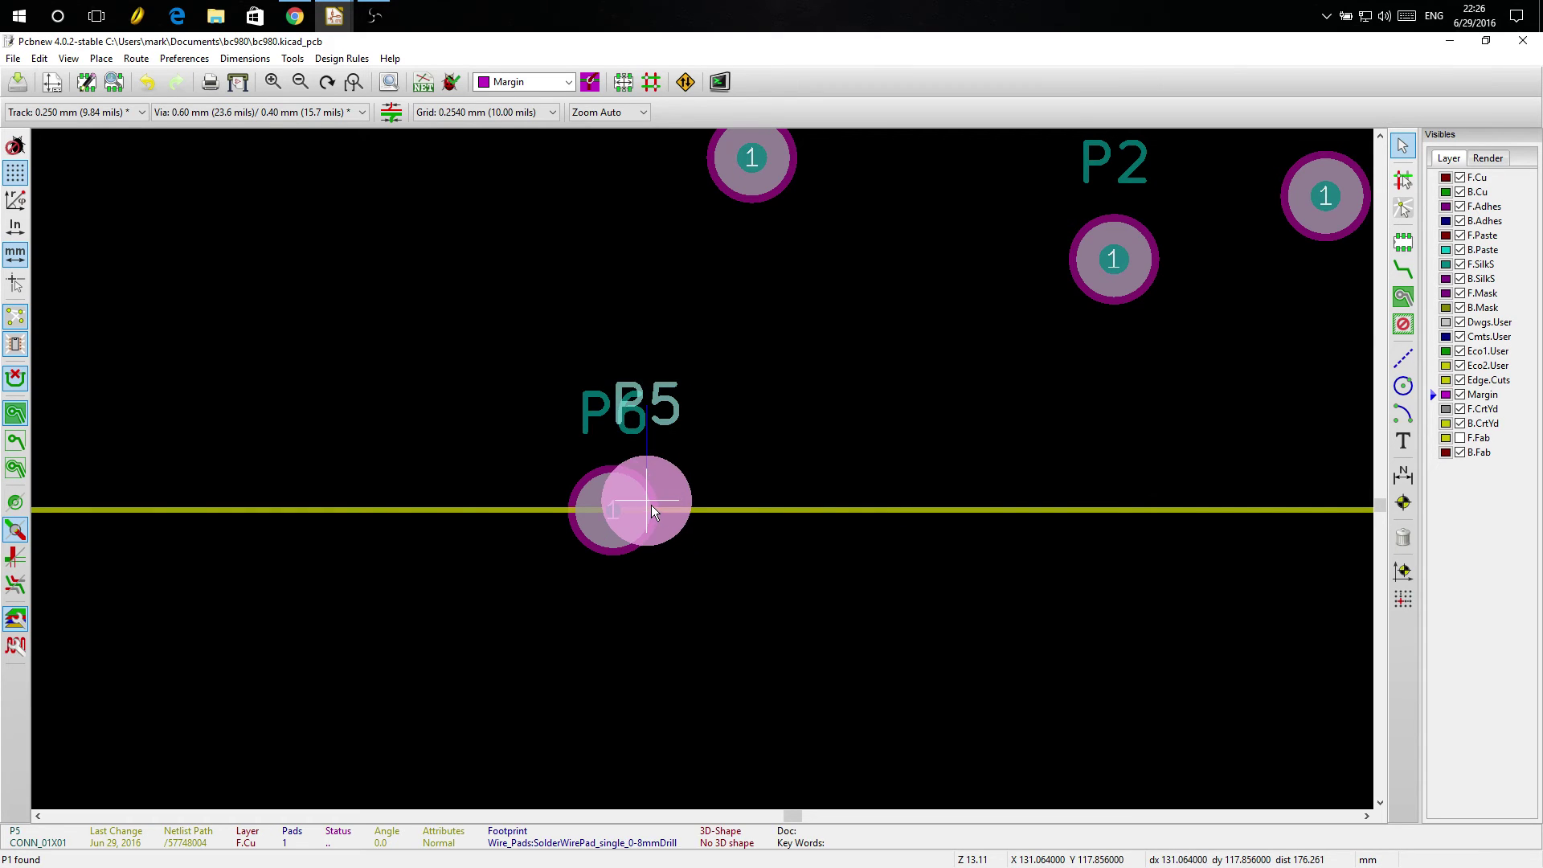
{"action": "left_click", "coordinate": [652, 505]}
{"action": "key", "text": "m"}
{"action": "left_click", "coordinate": [772, 536]}
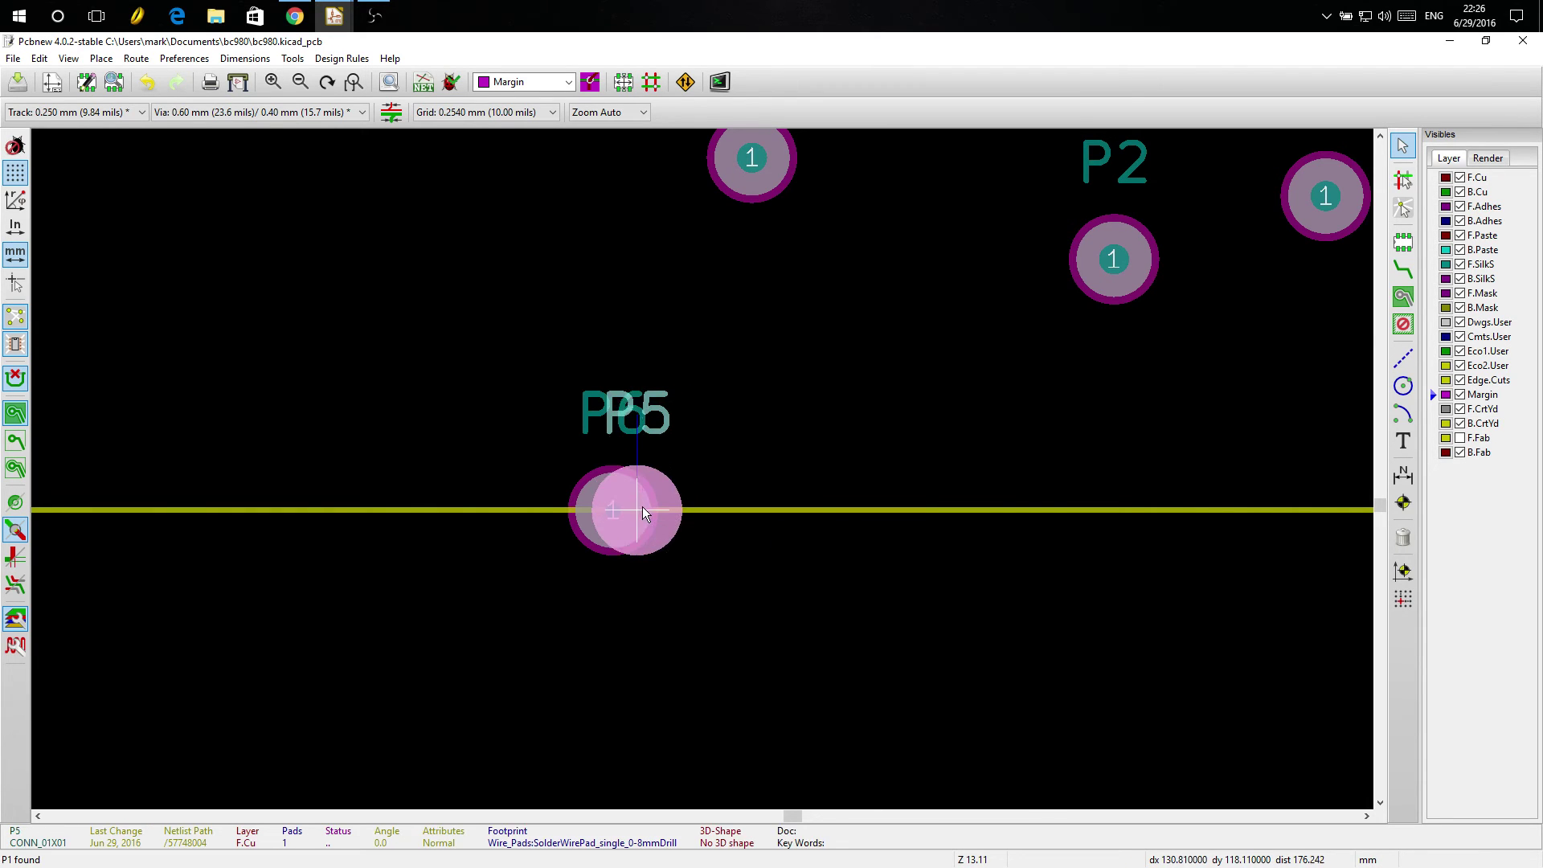
{"action": "left_click", "coordinate": [643, 507]}
Step: Measure between the left and right pad centres, cancel the dimension, and save
{"action": "left_click", "coordinate": [1402, 474]}
{"action": "scroll", "coordinate": [663, 483], "scroll_direction": "up", "scroll_amount": 1}
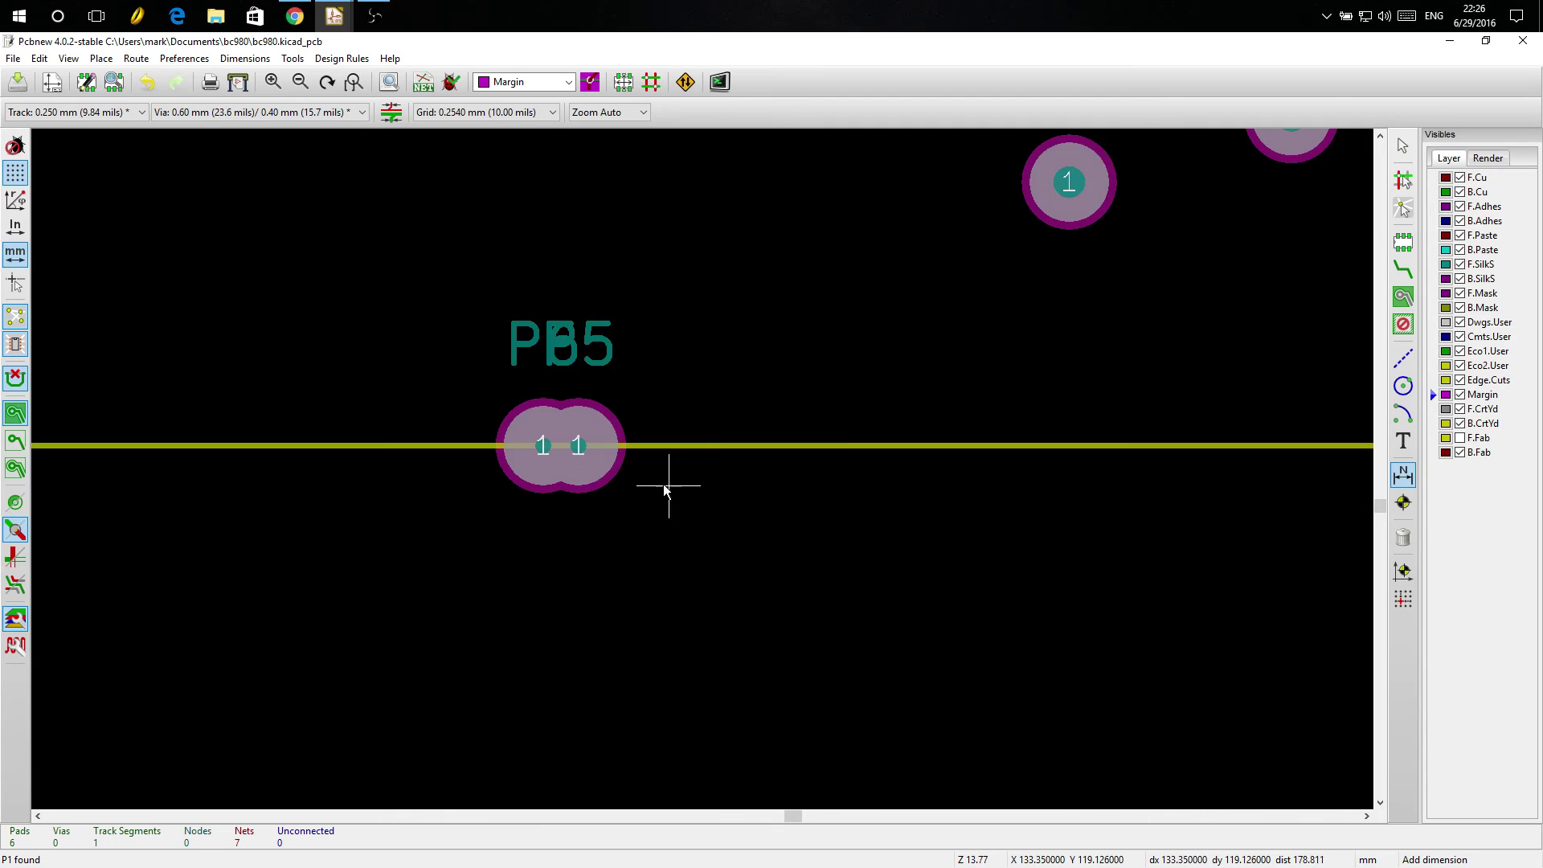
{"action": "scroll", "coordinate": [663, 484], "scroll_direction": "up", "scroll_amount": 1}
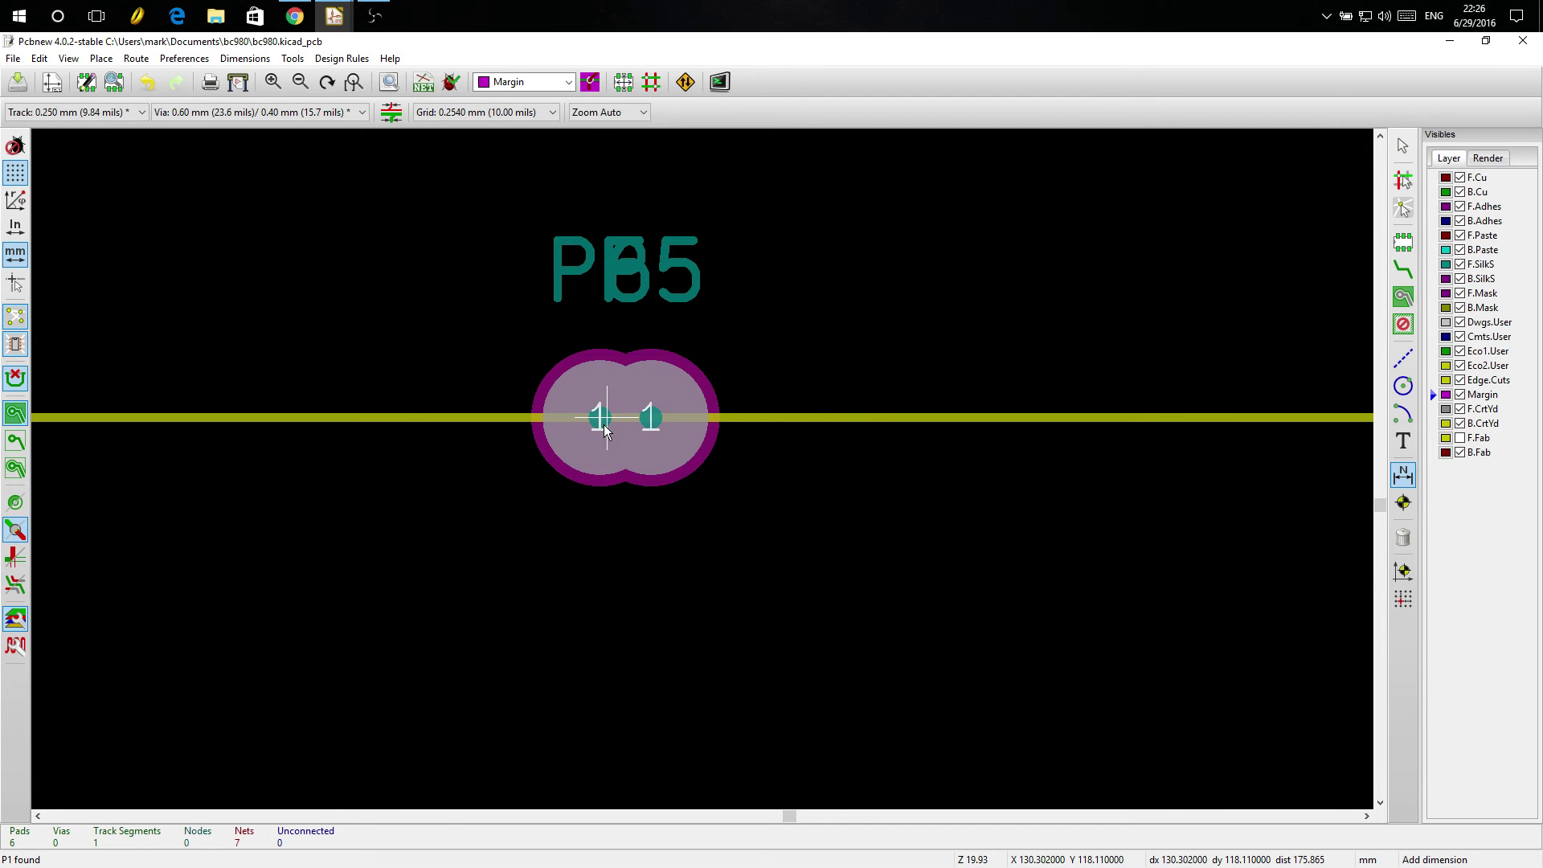
{"action": "left_click", "coordinate": [600, 424]}
{"action": "left_click", "coordinate": [648, 425]}
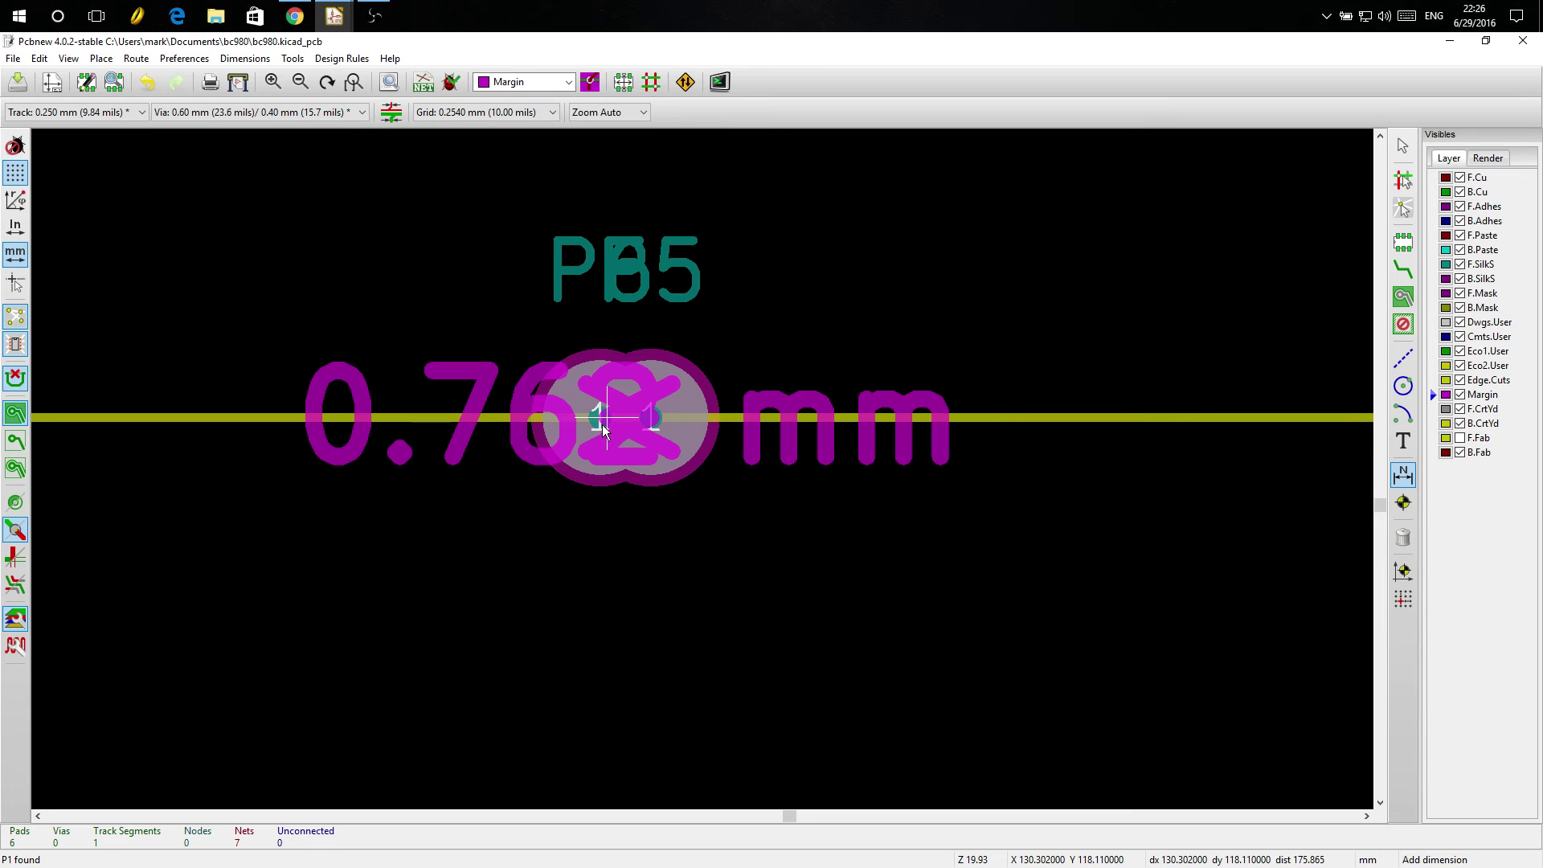
{"action": "key", "text": "Escape"}
{"action": "key", "text": "Escape"}
{"action": "scroll", "coordinate": [658, 371], "scroll_direction": "down", "scroll_amount": 1}
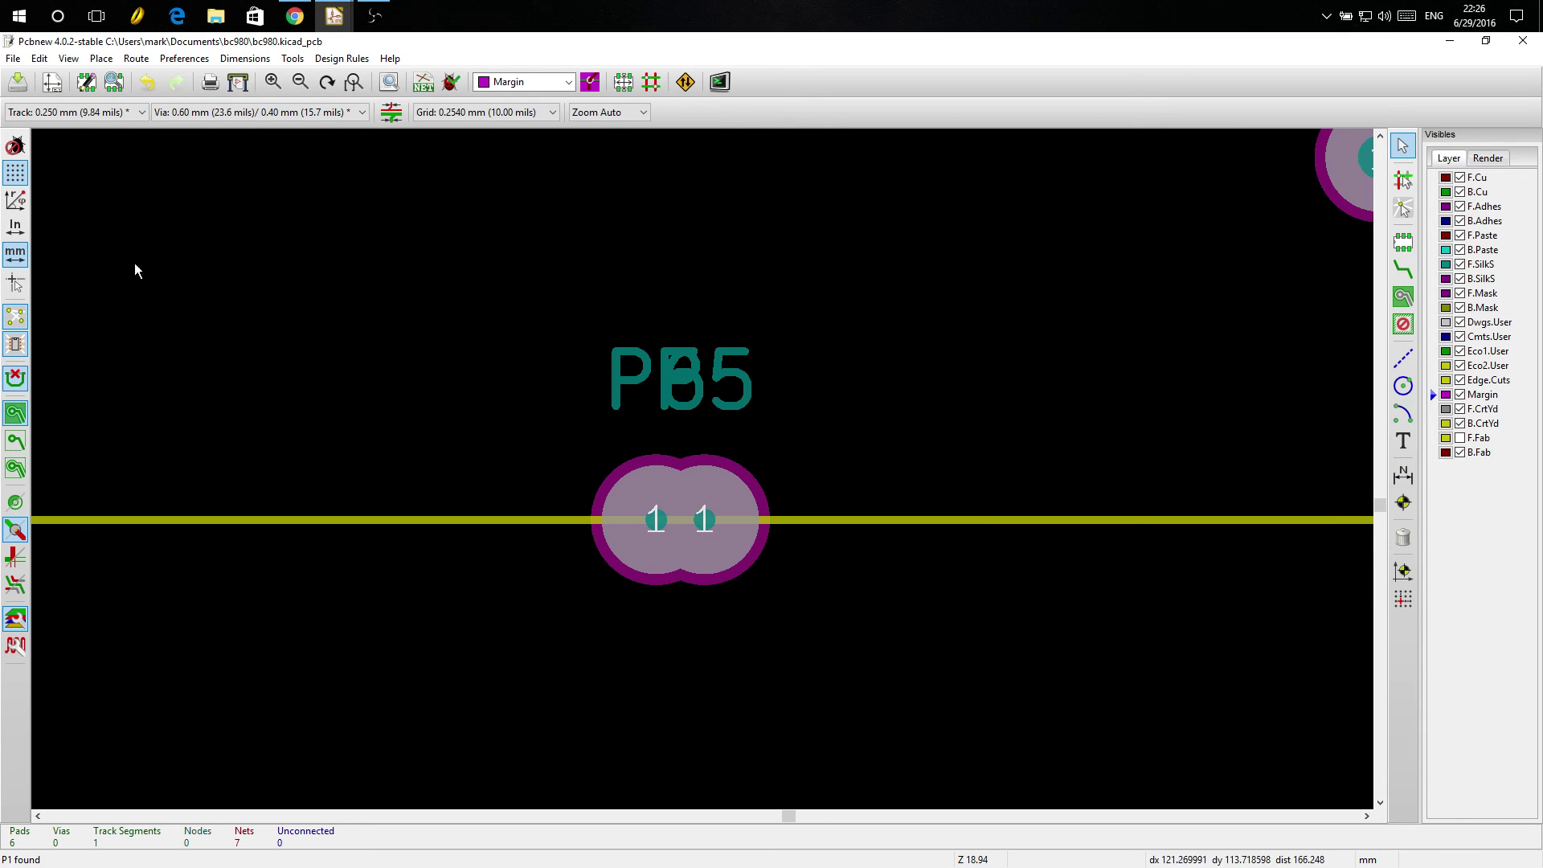
{"action": "left_click", "coordinate": [19, 82]}
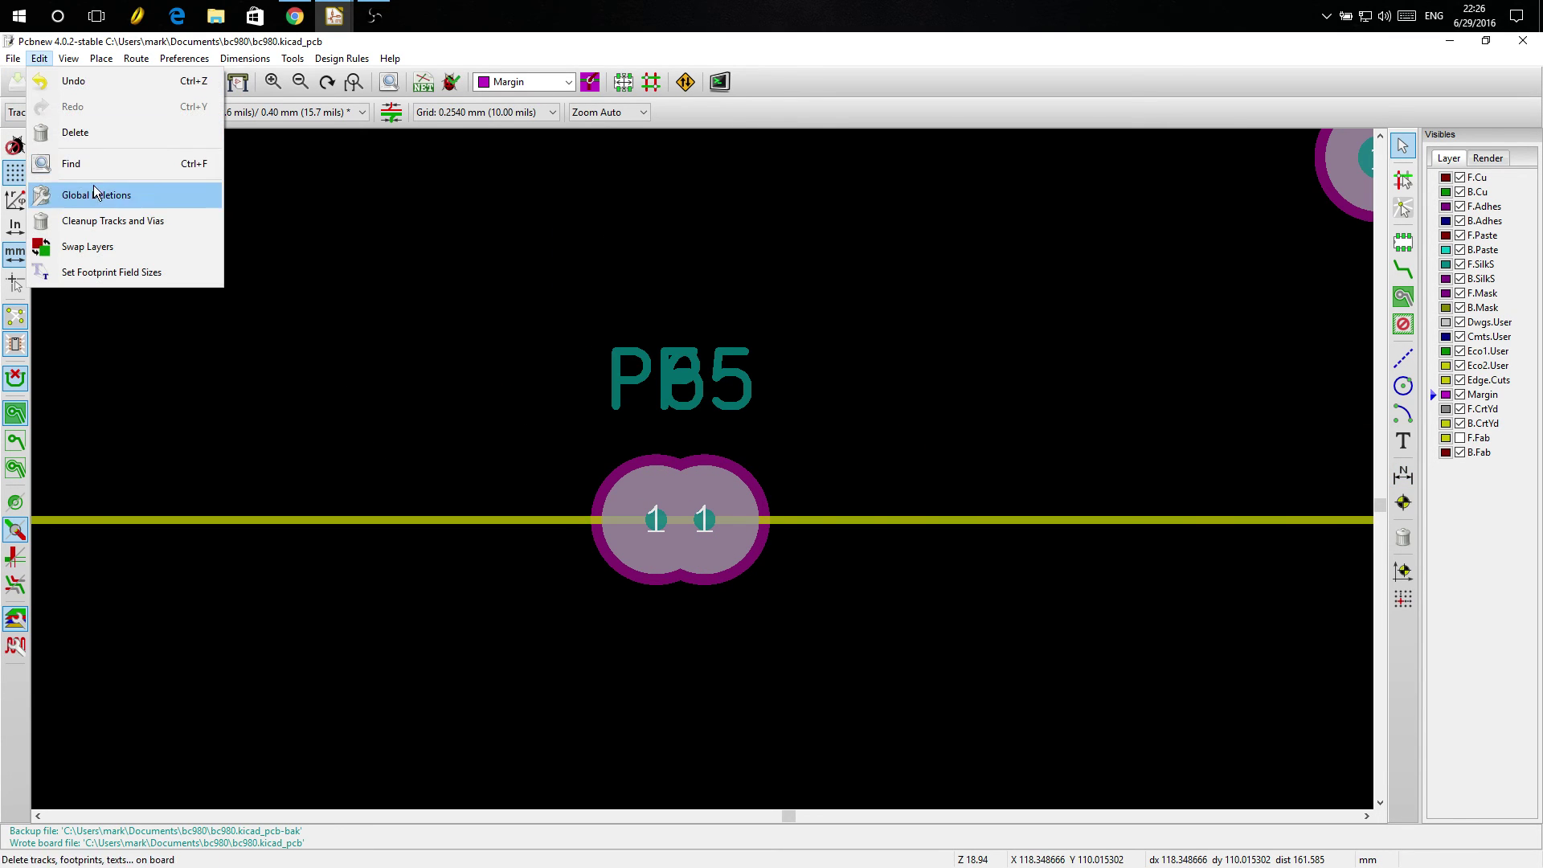
Step: Open the board in 3D, rotate onto the merged P5/P6 edge pads, then close it
{"action": "mouse_move", "coordinate": [69, 58]}
{"action": "left_click", "coordinate": [90, 194]}
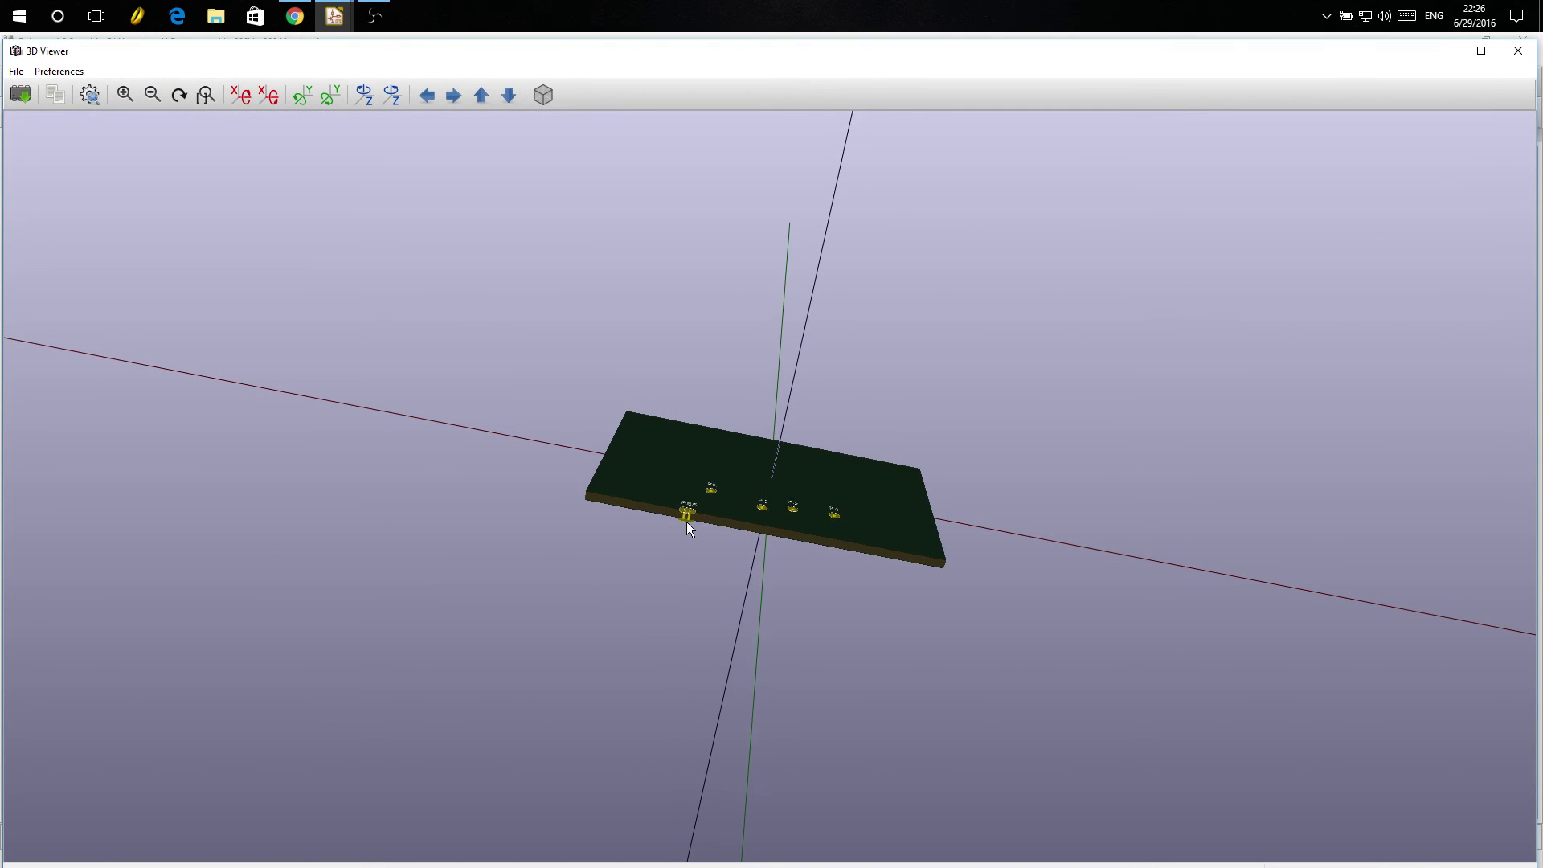
{"action": "scroll", "coordinate": [694, 504], "scroll_direction": "up", "scroll_amount": 5}
{"action": "scroll", "coordinate": [448, 588], "scroll_direction": "down", "scroll_amount": 2}
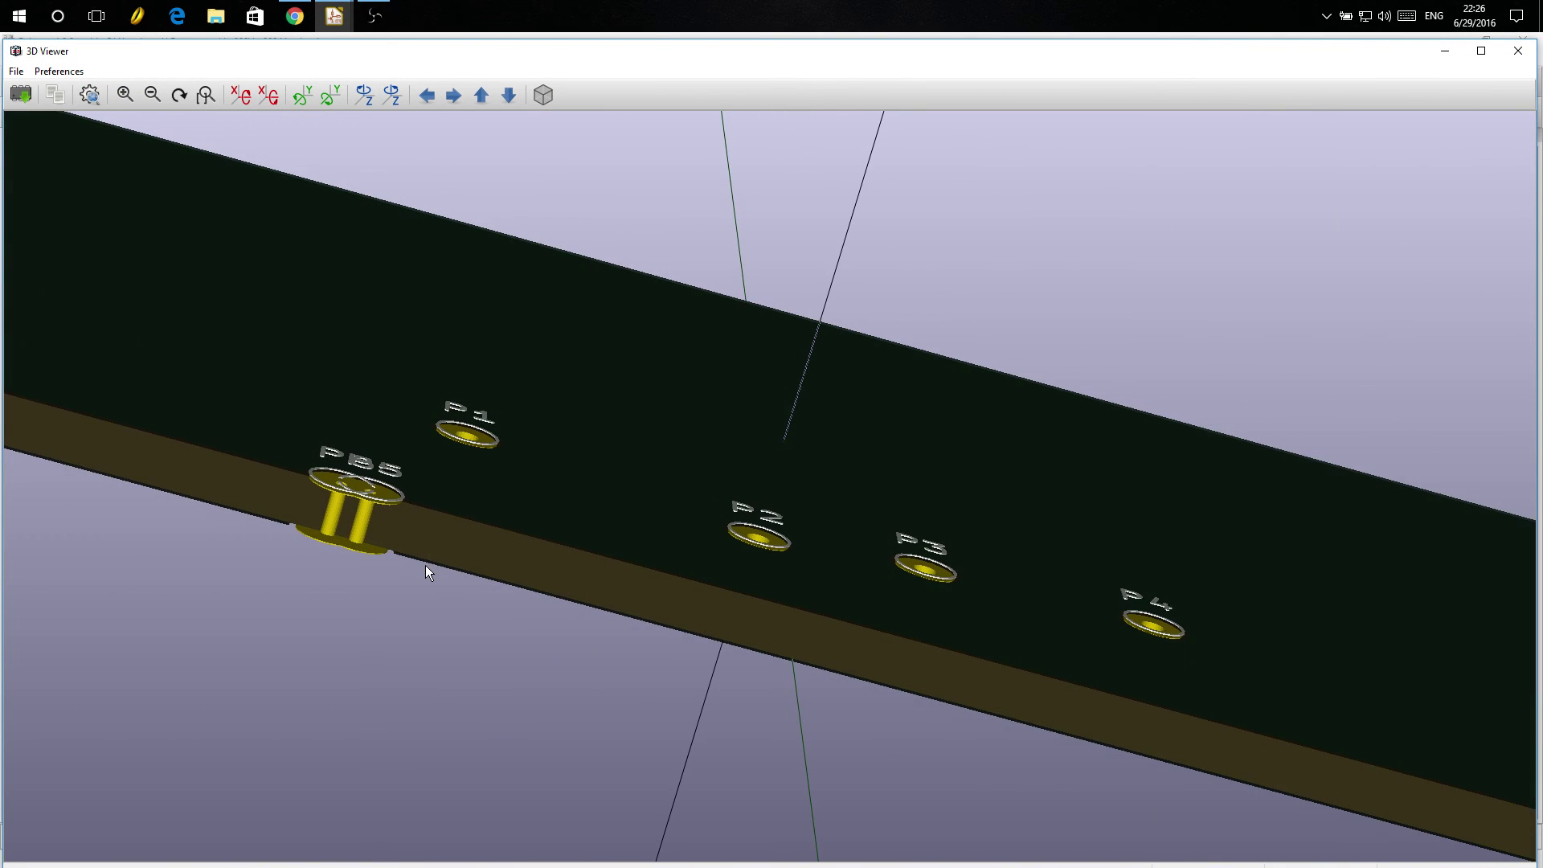
{"action": "left_click_drag", "start_coordinate": [479, 436], "coordinate": [460, 483]}
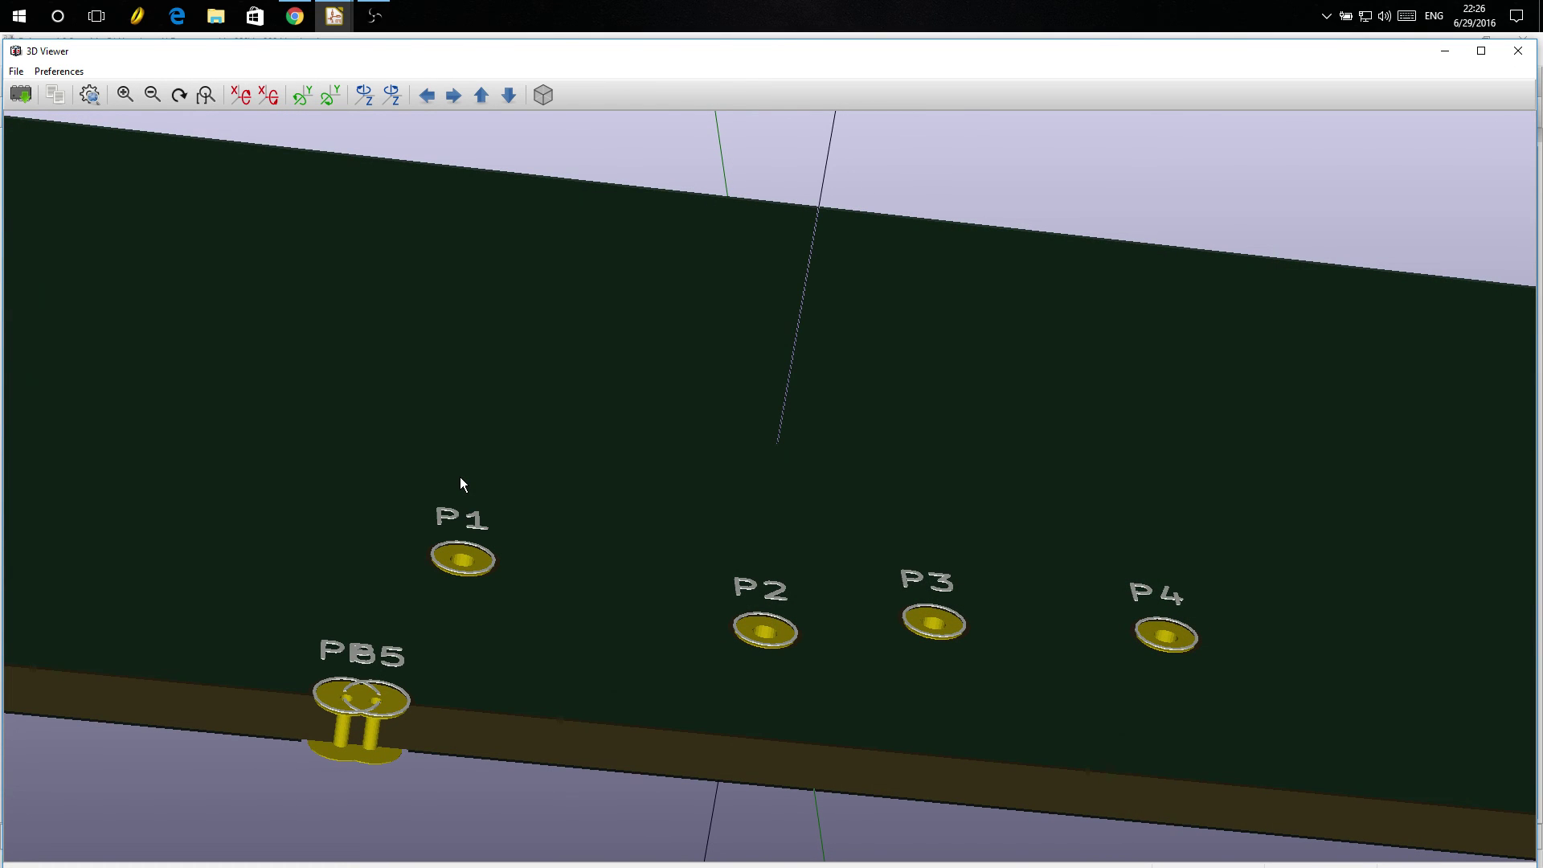
{"action": "mouse_move", "coordinate": [414, 630]}
{"action": "left_mouse_down"}
{"action": "mouse_move", "coordinate": [465, 515]}
{"action": "mouse_move", "coordinate": [641, 470]}
{"action": "mouse_move", "coordinate": [674, 523]}
{"action": "mouse_move", "coordinate": [459, 722]}
{"action": "mouse_move", "coordinate": [407, 527]}
{"action": "left_mouse_up"}
{"action": "scroll", "coordinate": [406, 526], "scroll_direction": "down", "scroll_amount": 2}
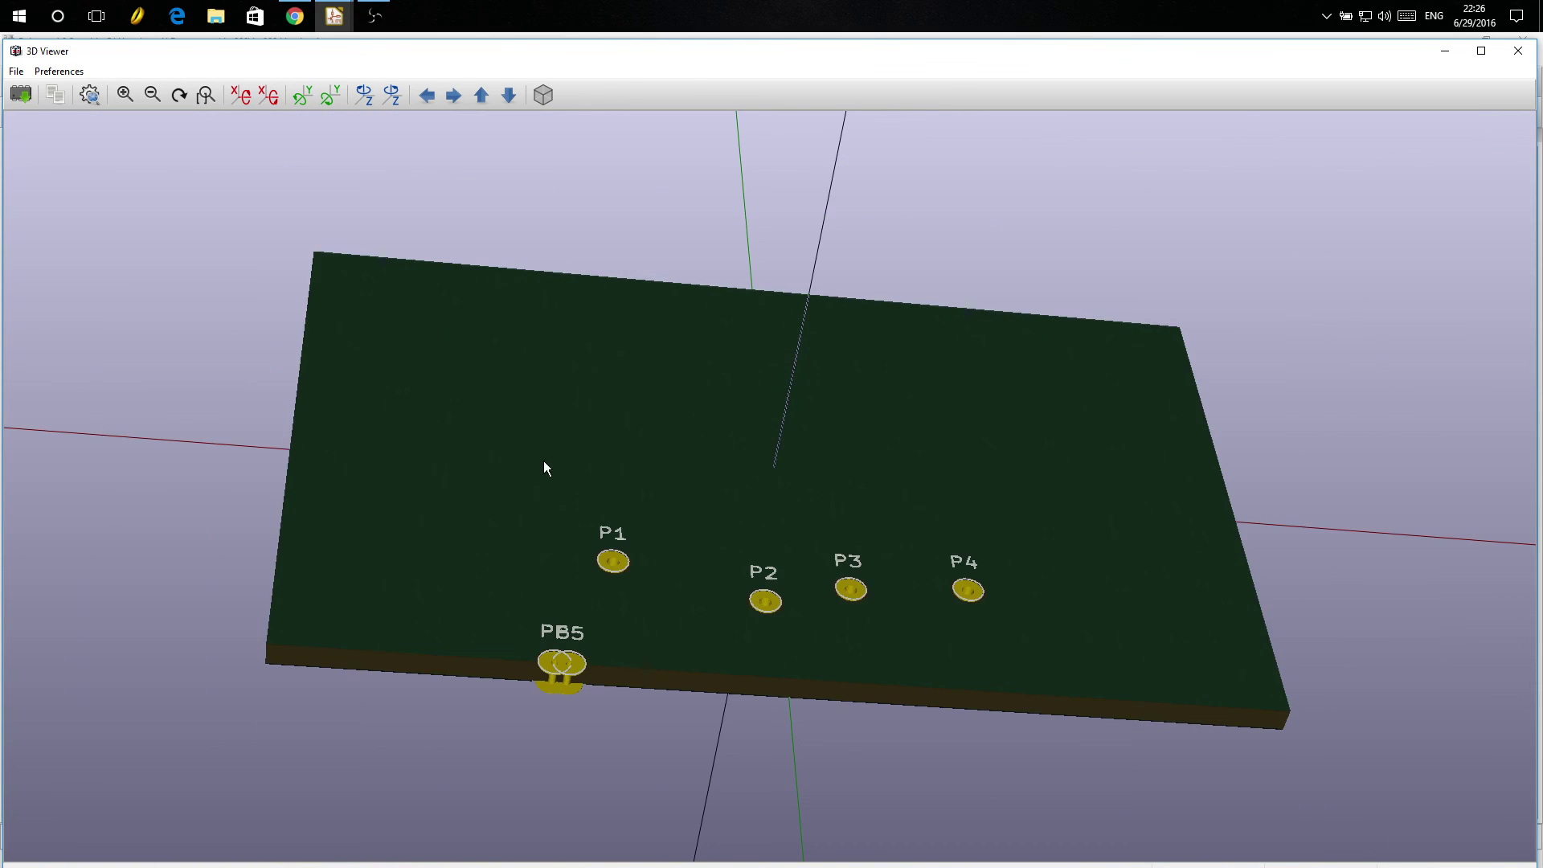
{"action": "mouse_move", "coordinate": [579, 501]}
{"action": "left_mouse_down"}
{"action": "mouse_move", "coordinate": [701, 592]}
{"action": "mouse_move", "coordinate": [728, 347]}
{"action": "mouse_move", "coordinate": [706, 358]}
{"action": "mouse_move", "coordinate": [722, 301]}
{"action": "mouse_move", "coordinate": [512, 361]}
{"action": "left_mouse_up"}
{"action": "scroll", "coordinate": [689, 608], "scroll_direction": "down", "scroll_amount": 2}
{"action": "scroll", "coordinate": [727, 346], "scroll_direction": "up", "scroll_amount": 4}
{"action": "scroll", "coordinate": [512, 361], "scroll_direction": "up", "scroll_amount": 3}
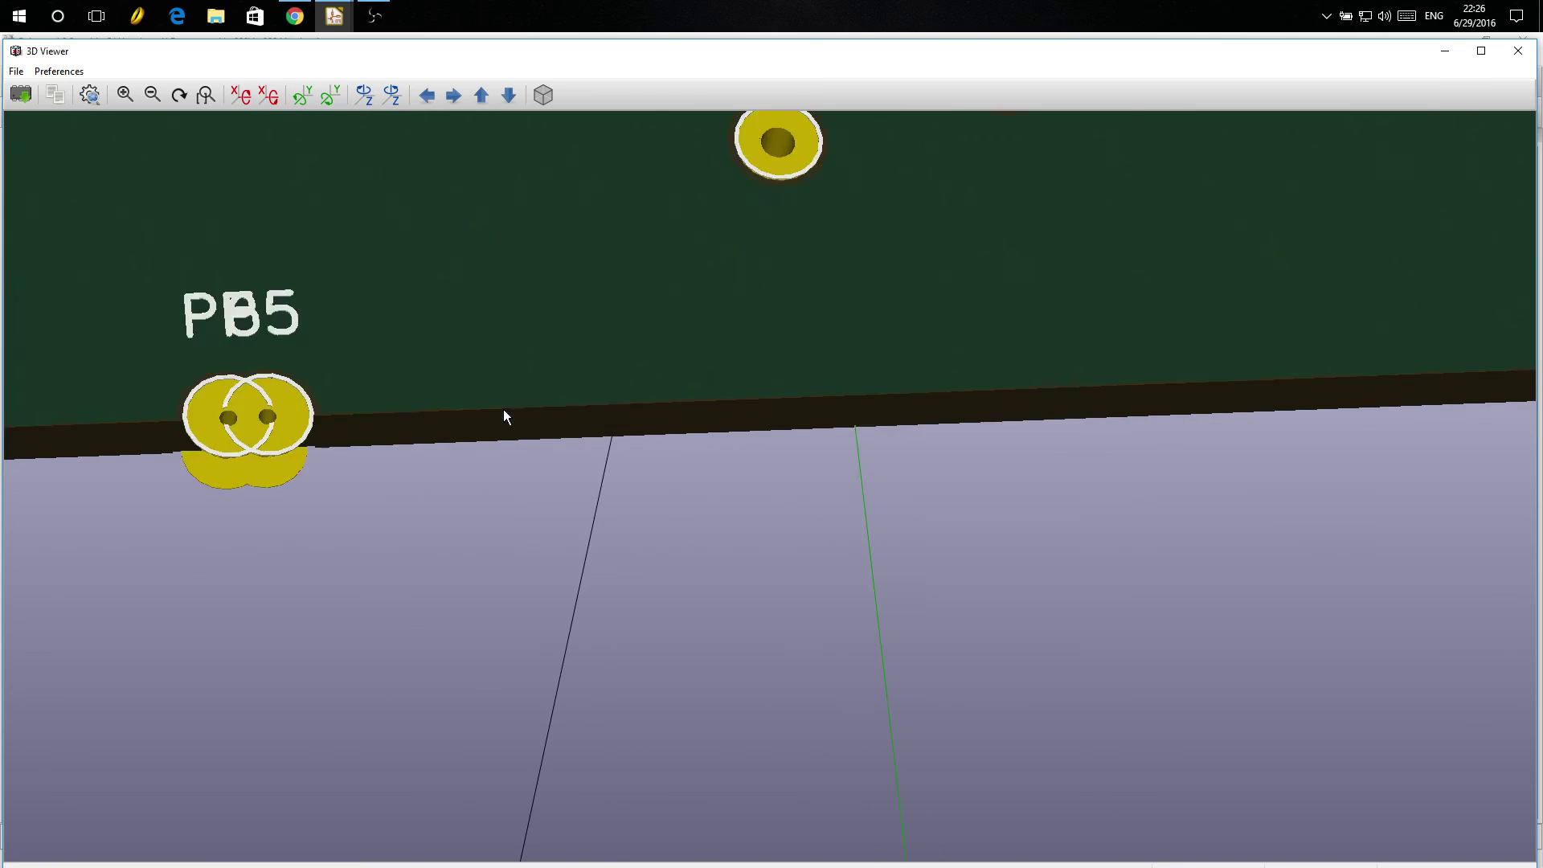
{"action": "scroll", "coordinate": [503, 409], "scroll_direction": "up", "scroll_amount": 2}
{"action": "mouse_move", "coordinate": [451, 401]}
{"action": "left_mouse_down"}
{"action": "mouse_move", "coordinate": [437, 386]}
{"action": "mouse_move", "coordinate": [552, 362]}
{"action": "mouse_move", "coordinate": [471, 353]}
{"action": "left_mouse_up"}
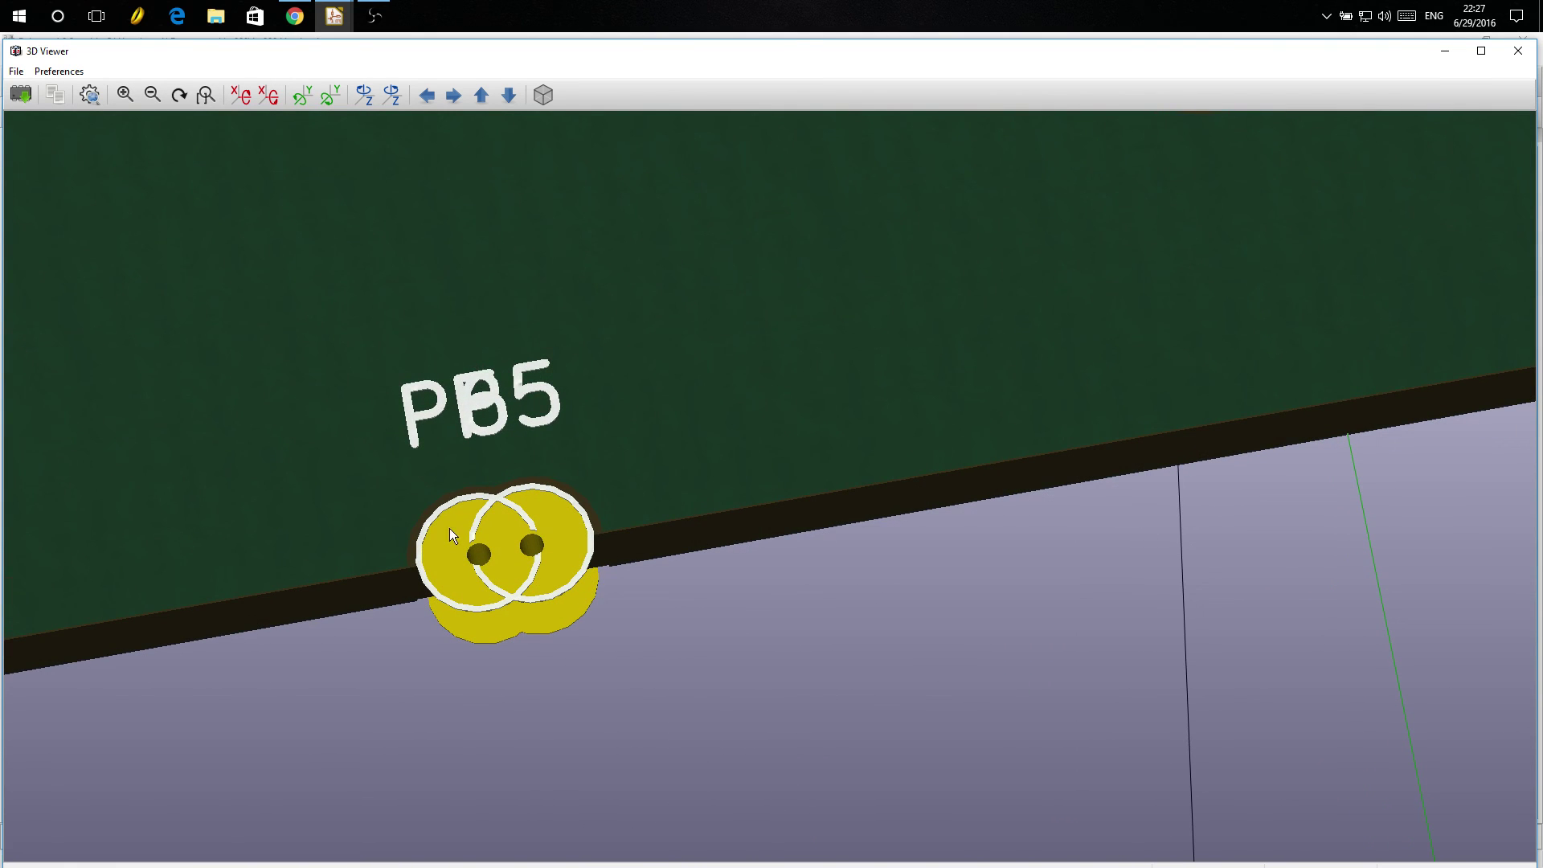
{"action": "left_click", "coordinate": [1517, 51]}
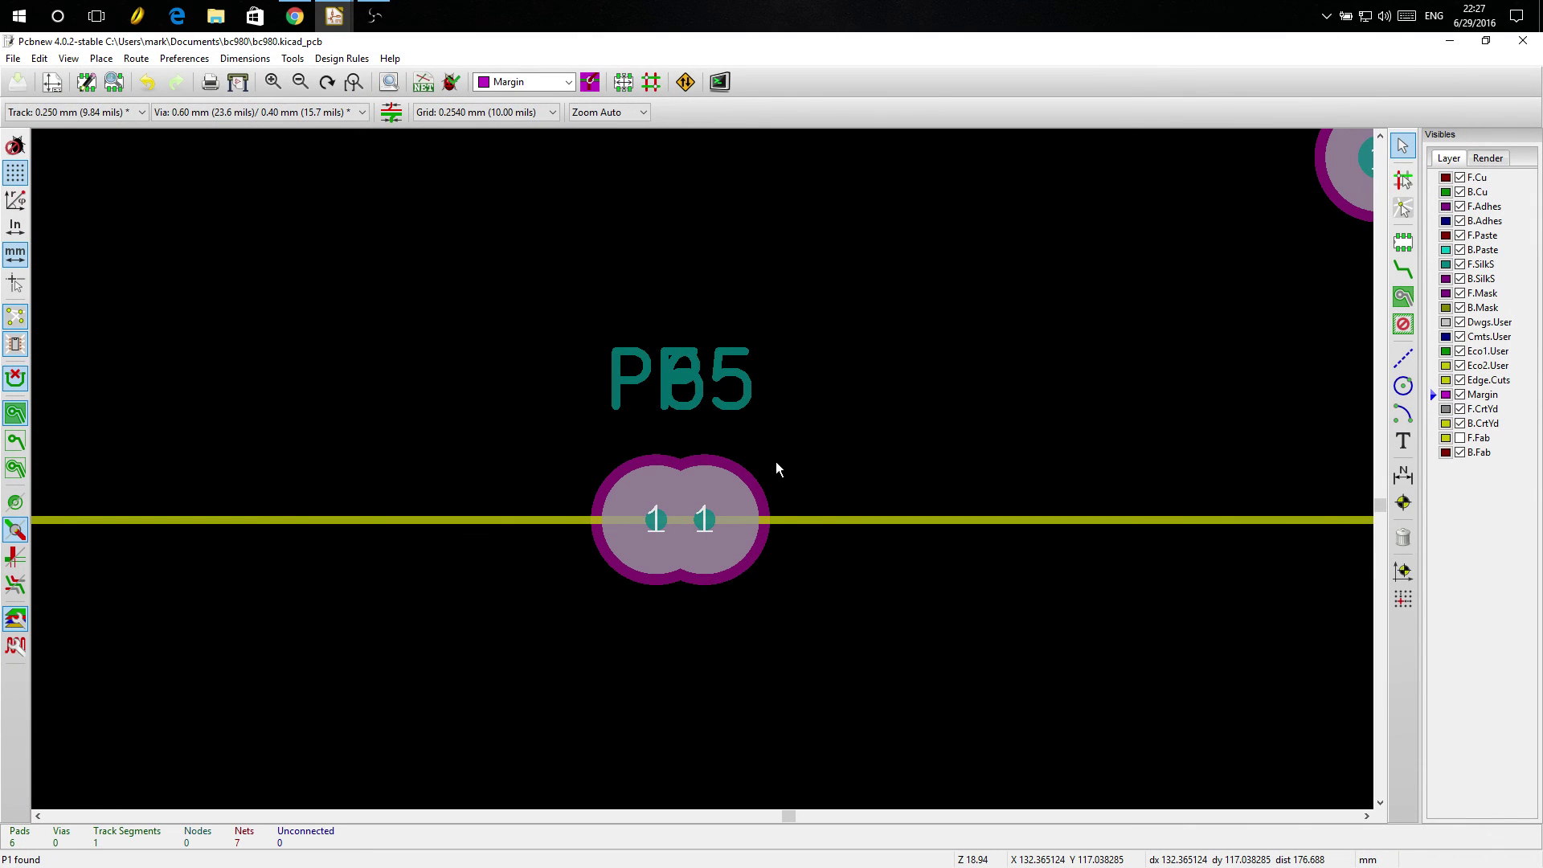